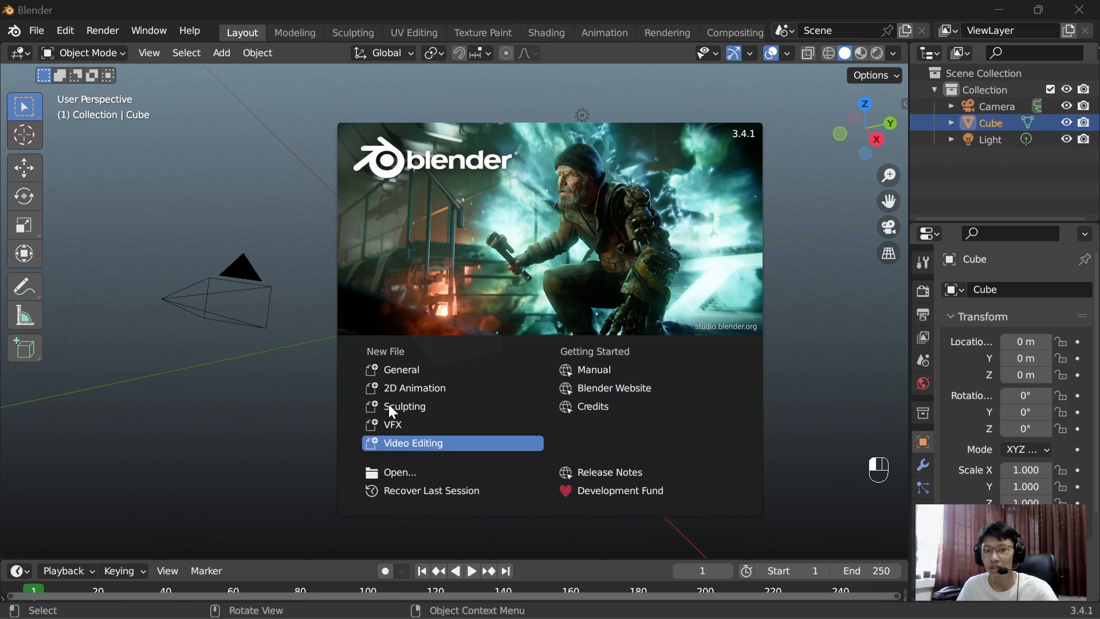
Step: Dismiss the startup splash, select the cube, the camera and the light in turn, and clear the selection
click(279, 151)
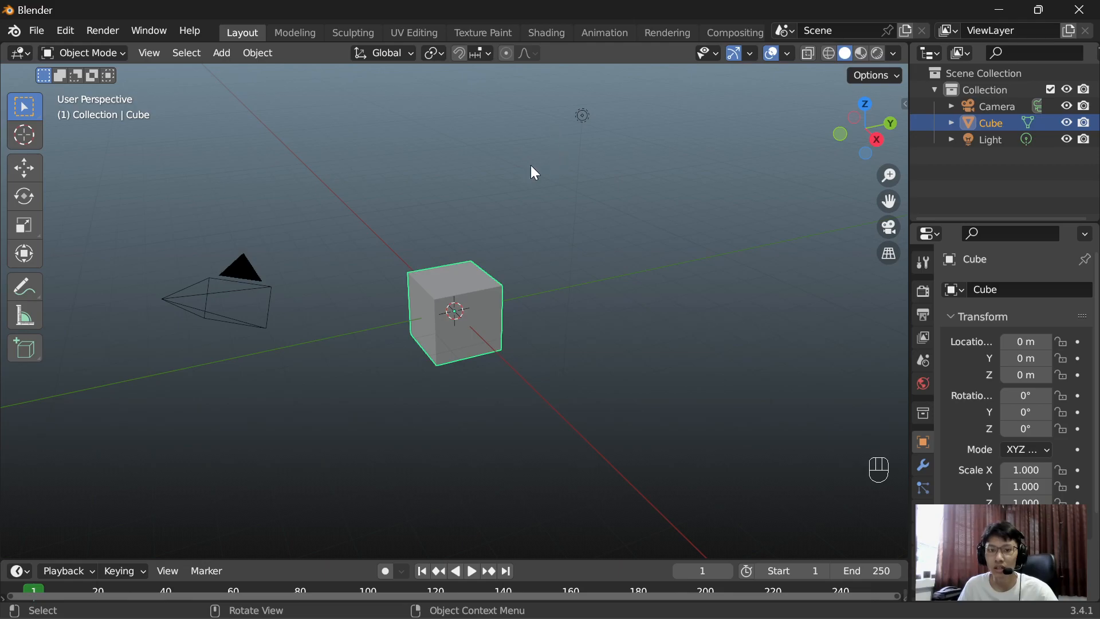
click(460, 274)
click(264, 296)
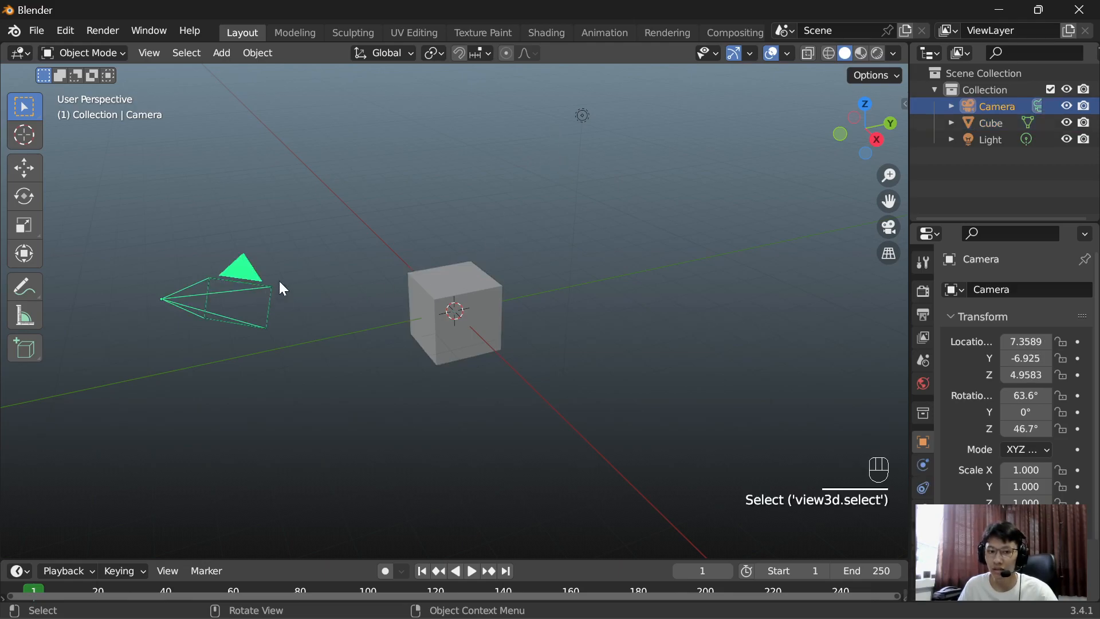
click(579, 117)
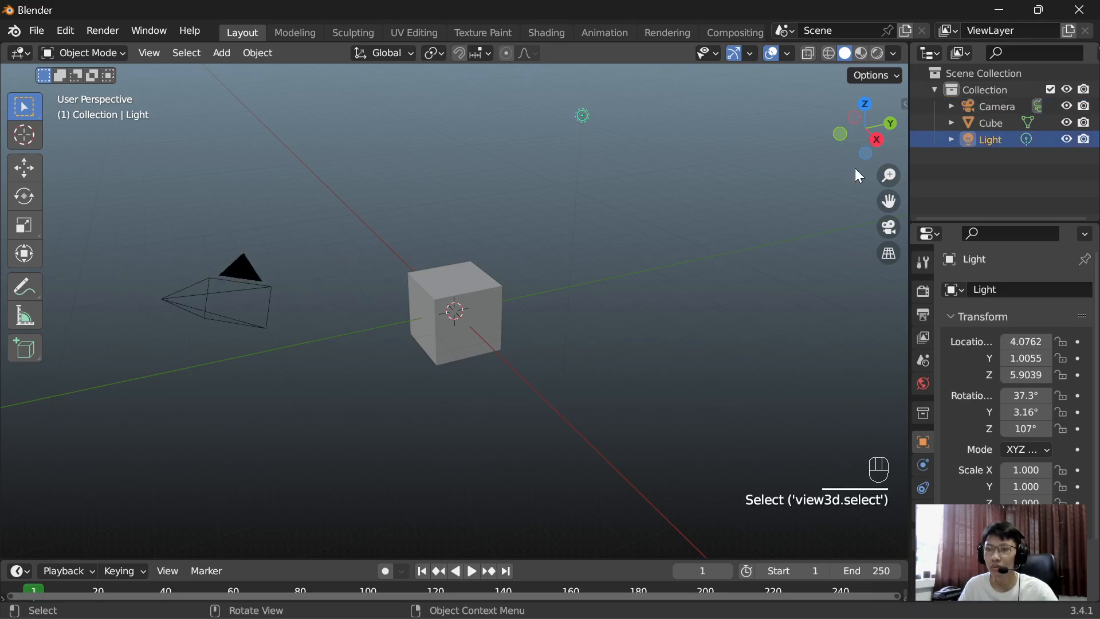
click(726, 172)
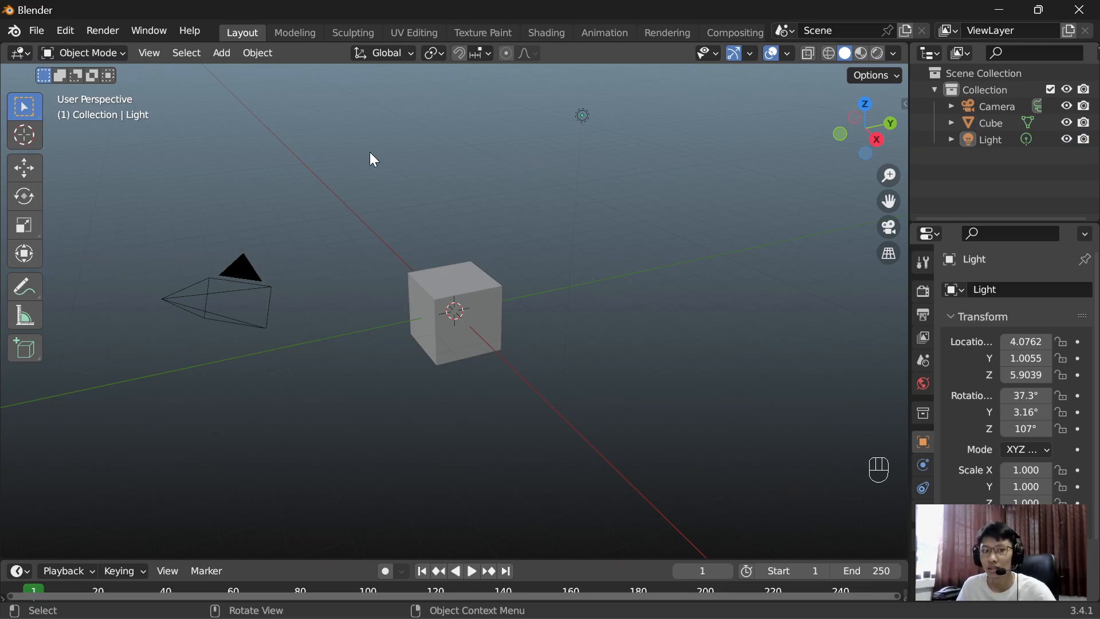
Step: Add a mesh plane to the scene at the 3D cursor in the cube's centre
shift+middle_drag(297, 155, 356, 170)
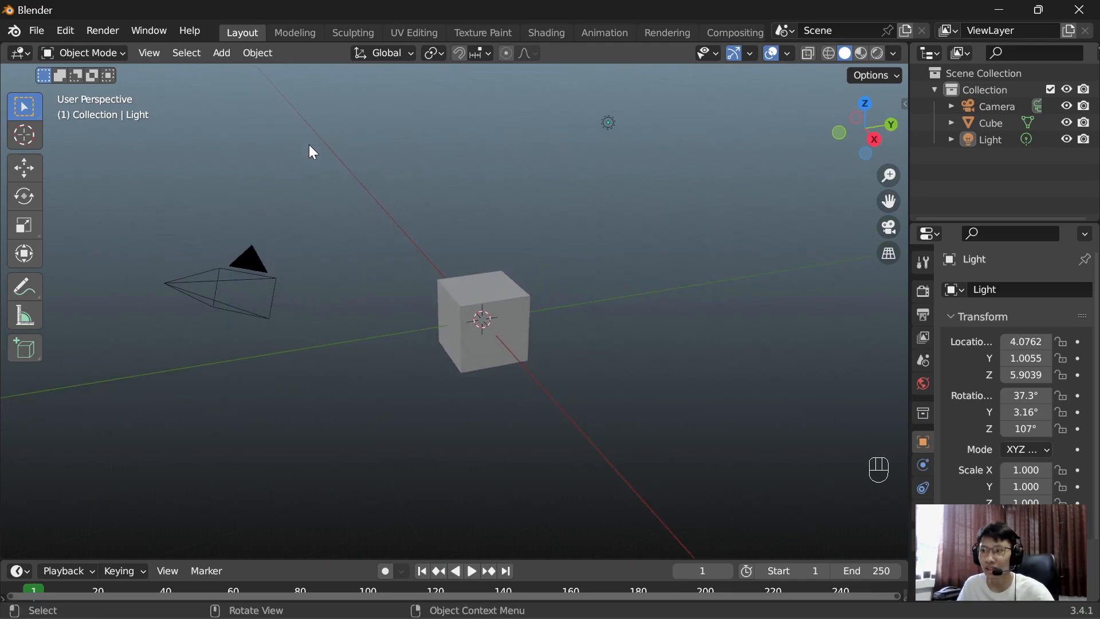
click(232, 52)
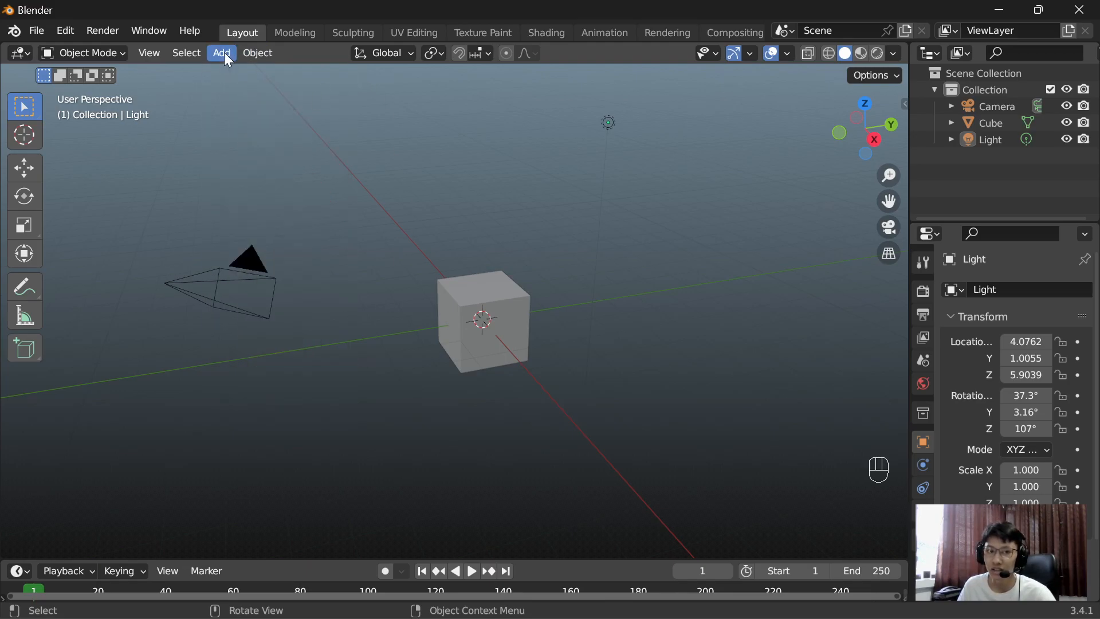
click(224, 52)
mouse_move(274, 297)
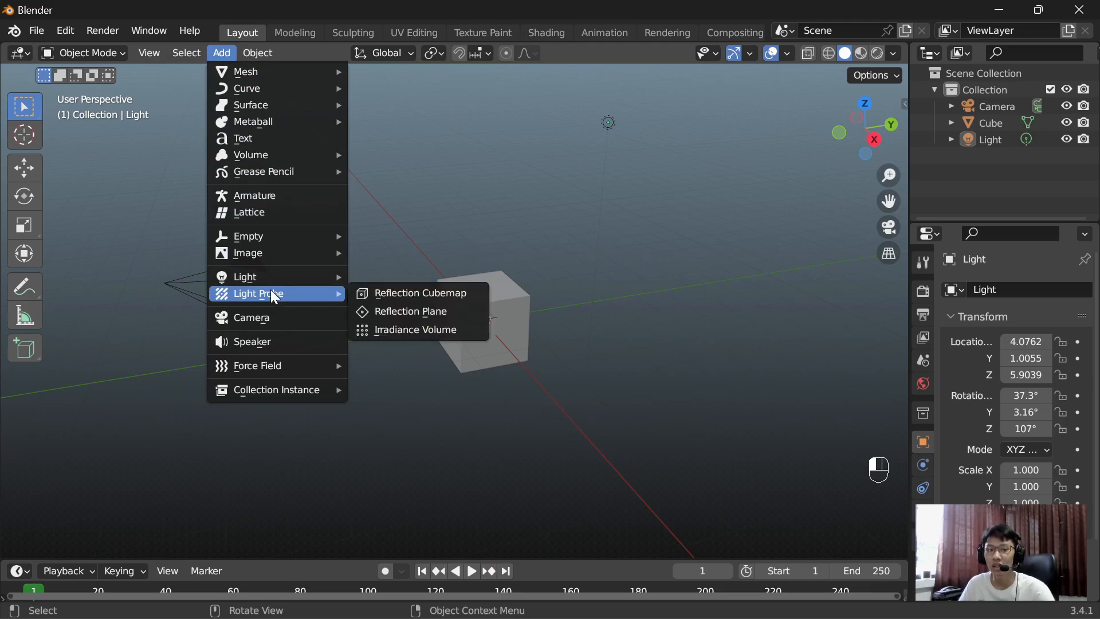
mouse_move(271, 71)
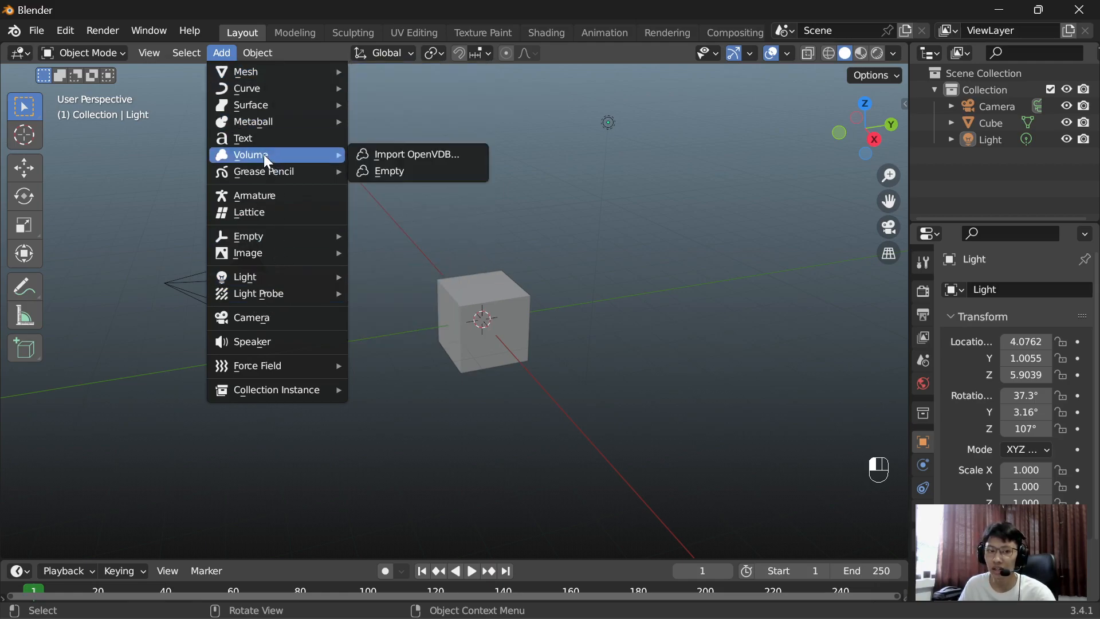
mouse_move(267, 95)
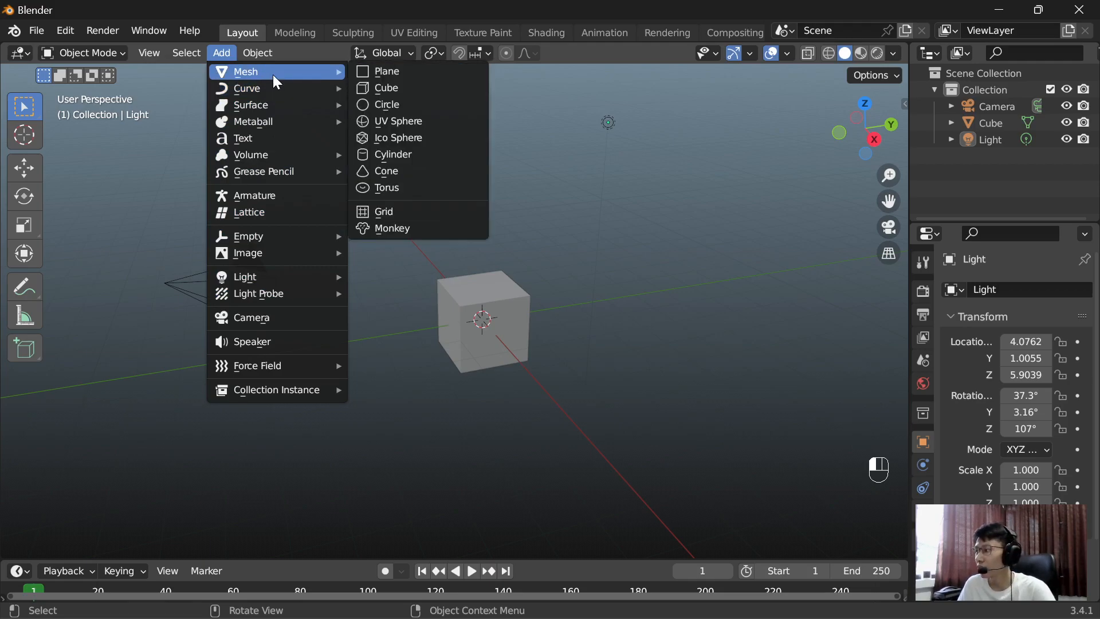
click(430, 78)
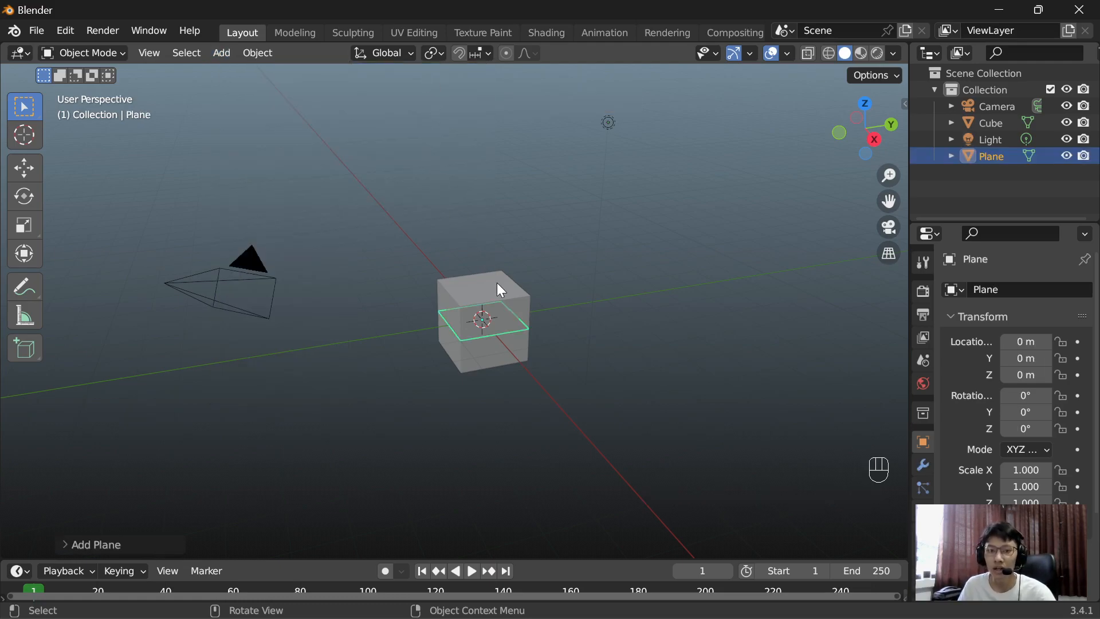
Step: Examine the new plane inside the cube up close and from another angle
scroll(505, 306, up, 3)
scroll(448, 342, down, 3)
scroll(501, 337, up, 3)
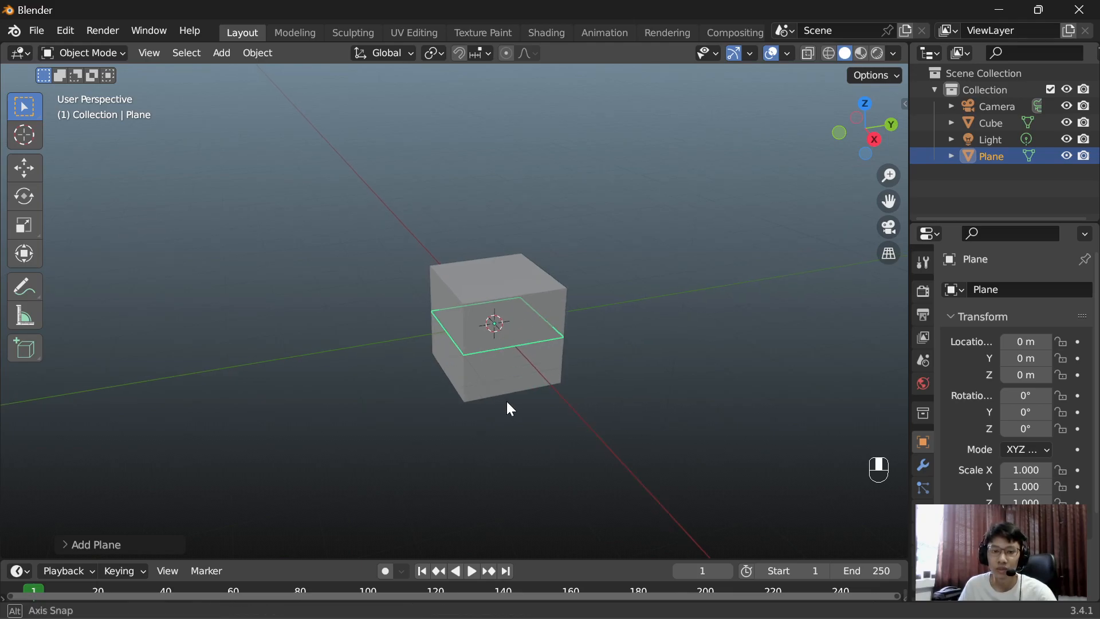
scroll(507, 401, up, 4)
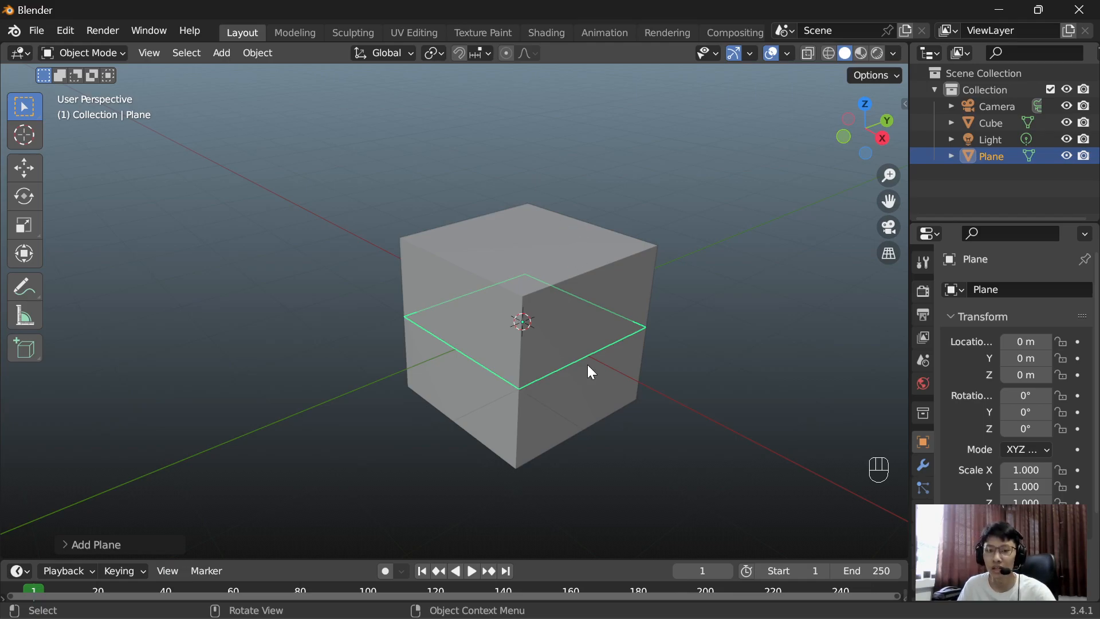
scroll(555, 306, down, 3)
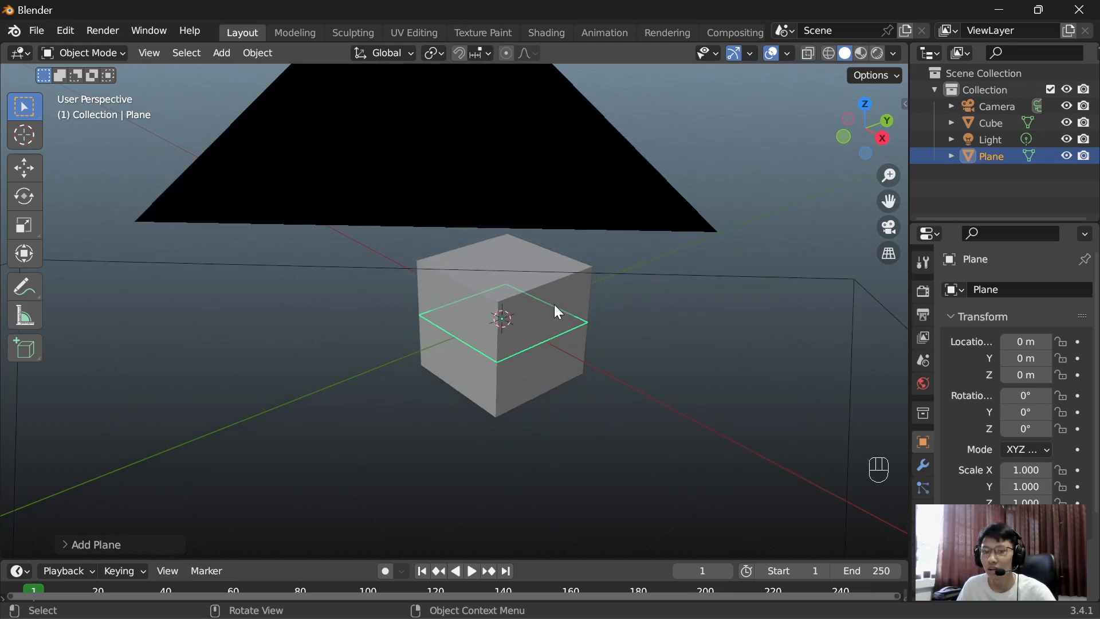
scroll(759, 245, down, 1)
middle_drag(759, 245, 650, 263)
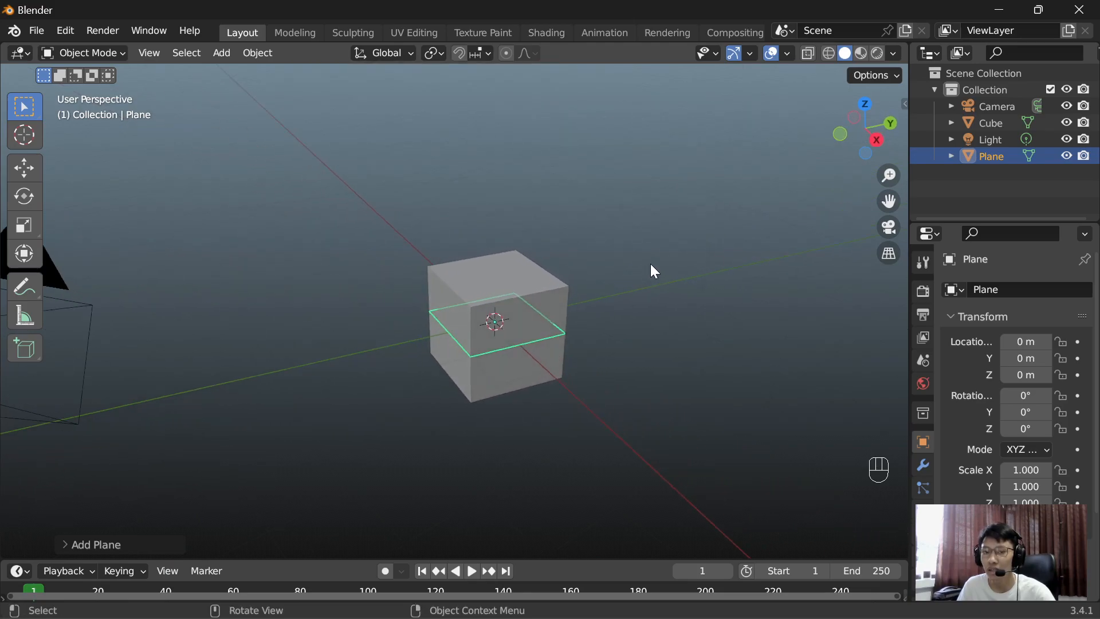
Step: Place the 3D cursor in empty space beside the cube, above it, and finally between the cube and the camera
key(shift)
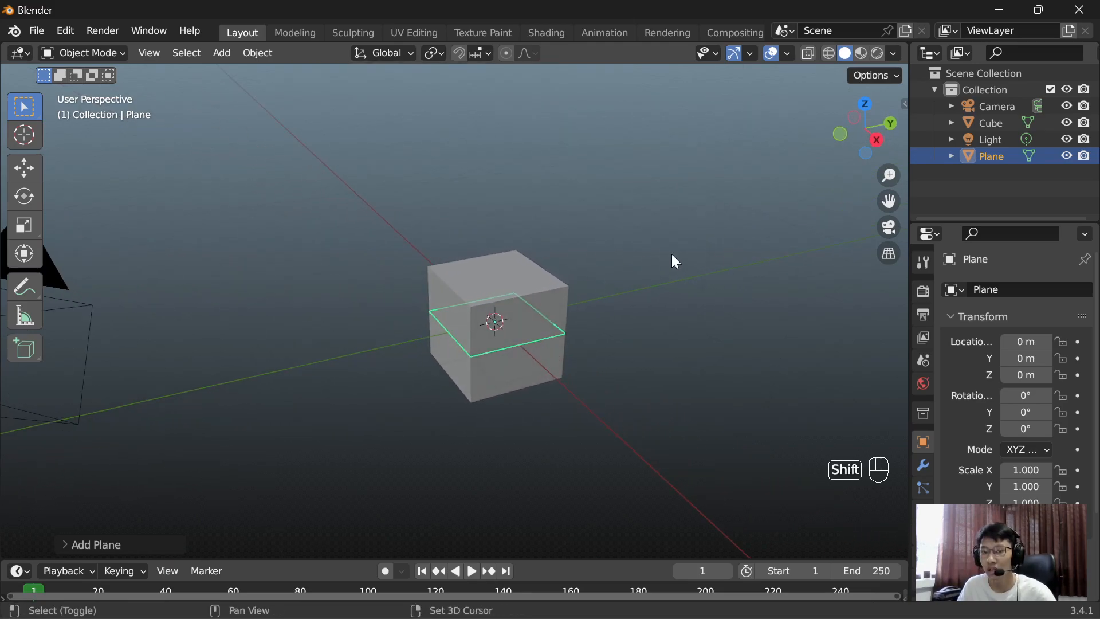
shift+right_click(662, 300)
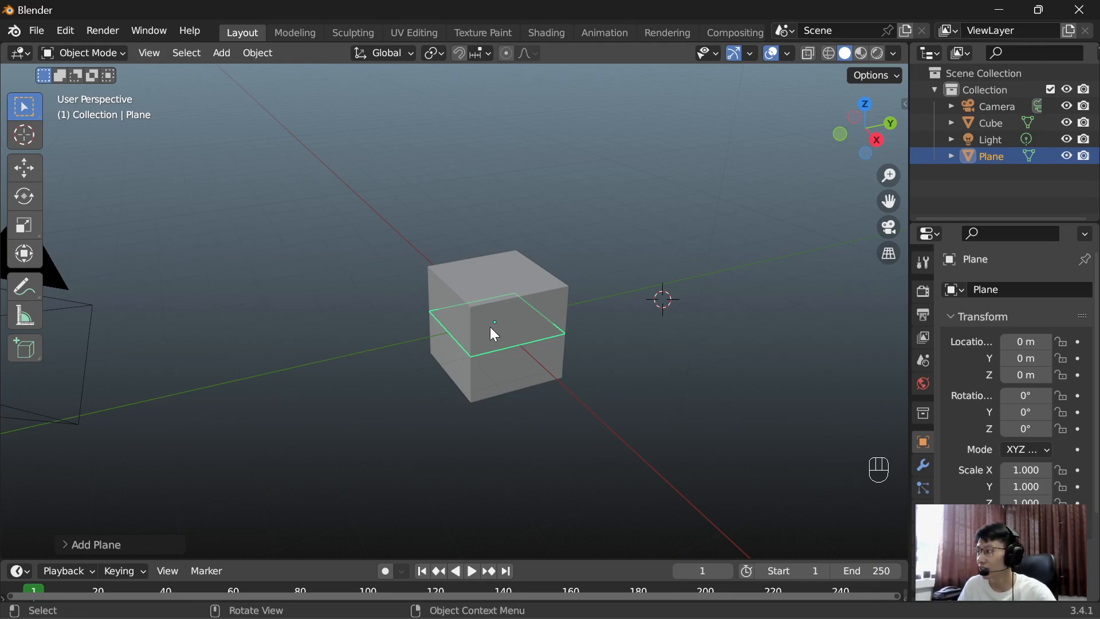
key(shift)
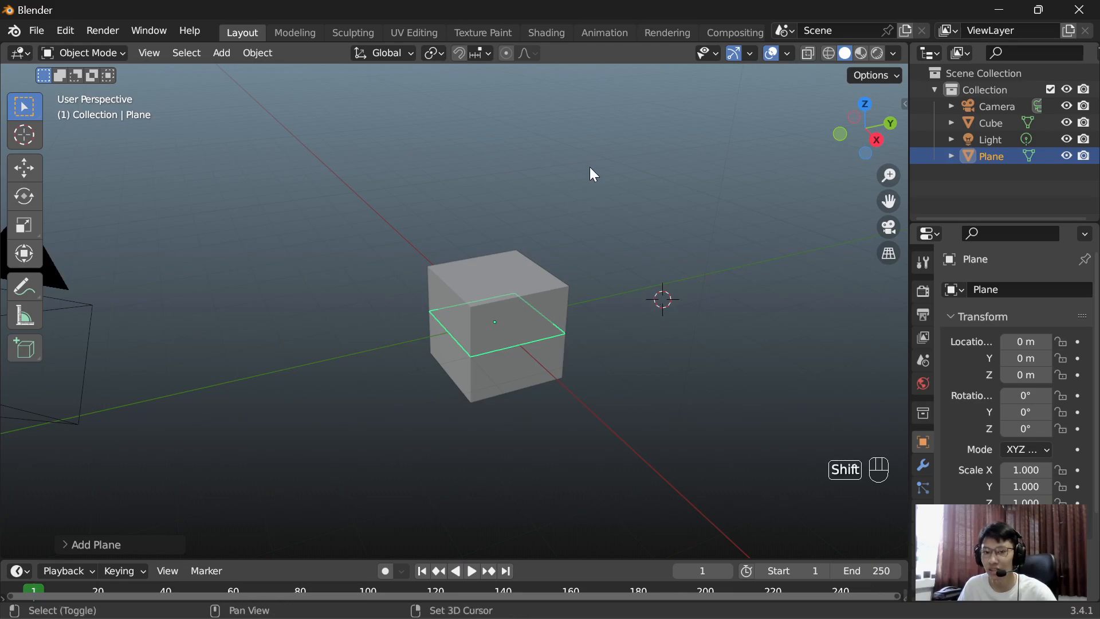
shift+right_click(589, 163)
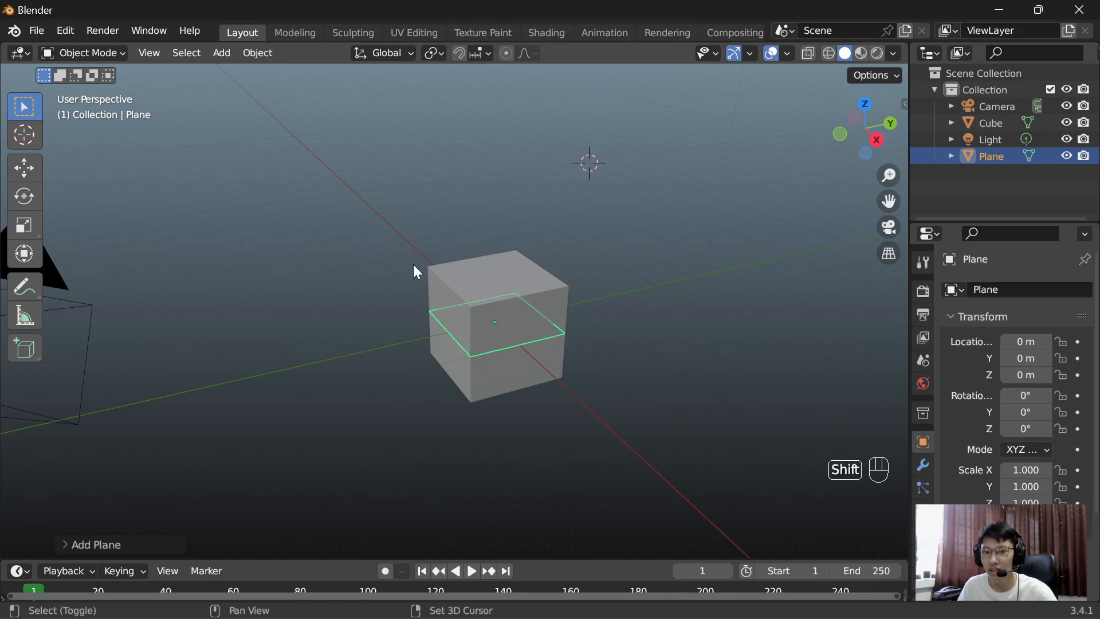
shift+right_click(311, 281)
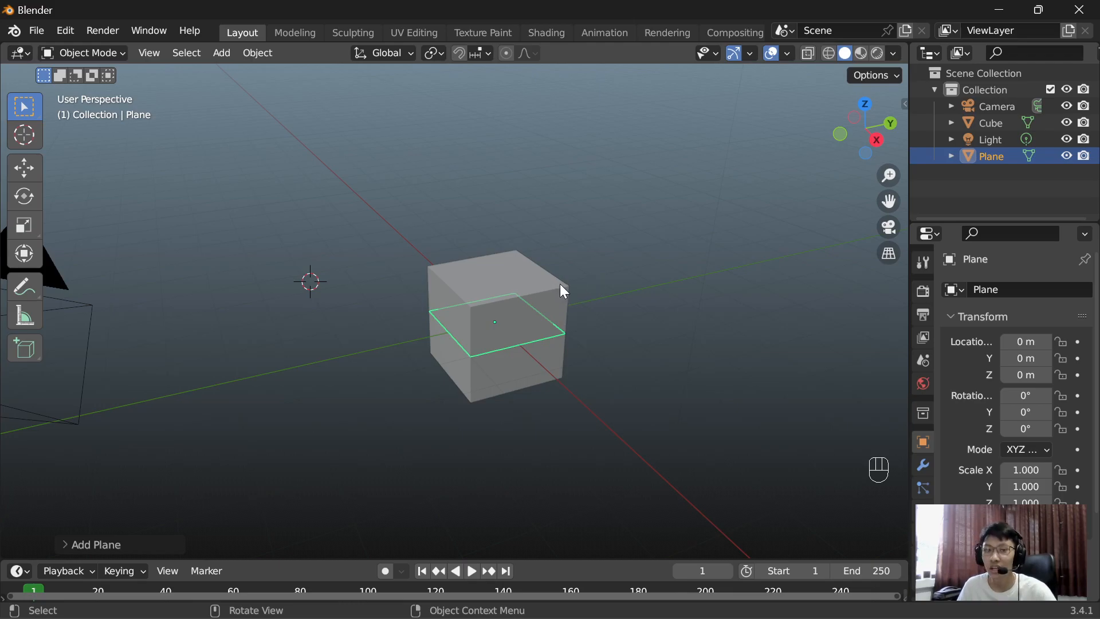
Step: Select the camera and the cube in turn, clear the selection, and select the plane hidden inside the cube
scroll(561, 291, down, 2)
click(244, 302)
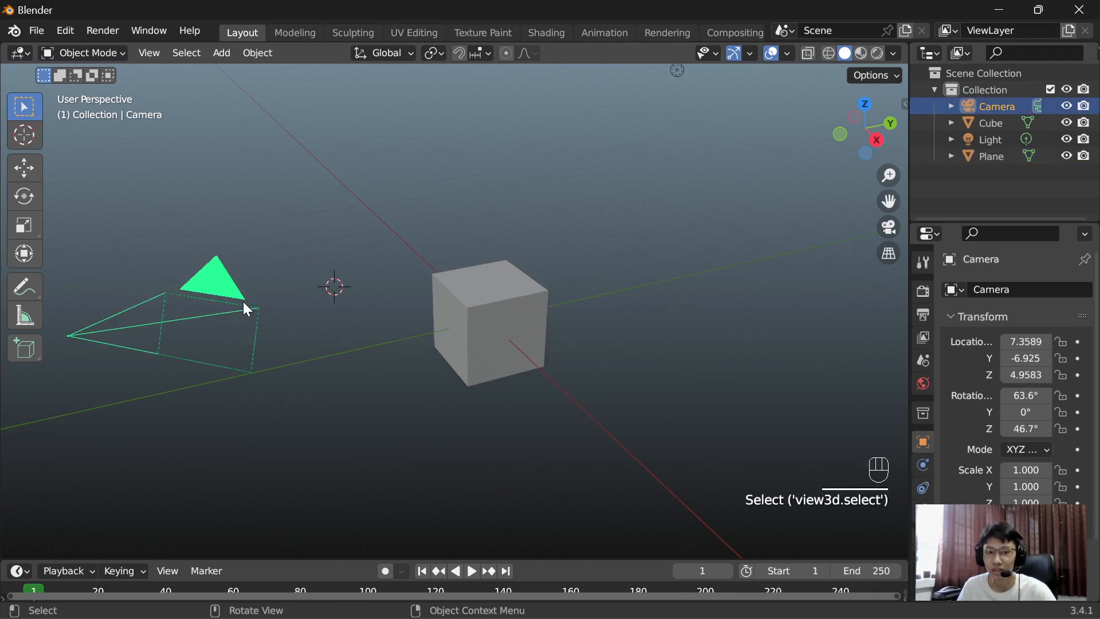
click(506, 325)
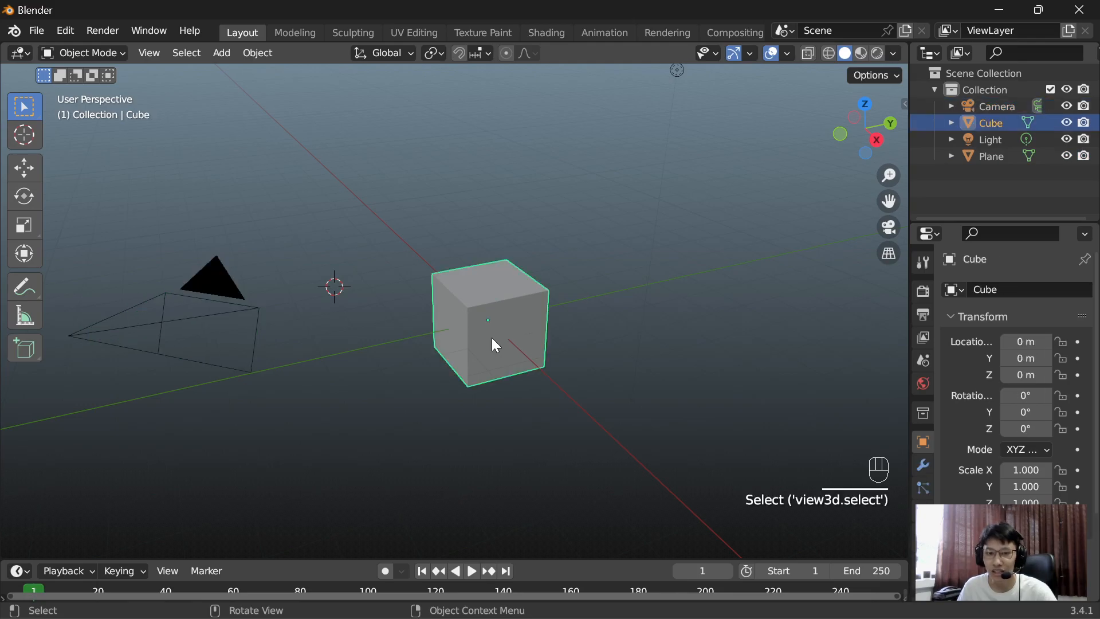
click(507, 329)
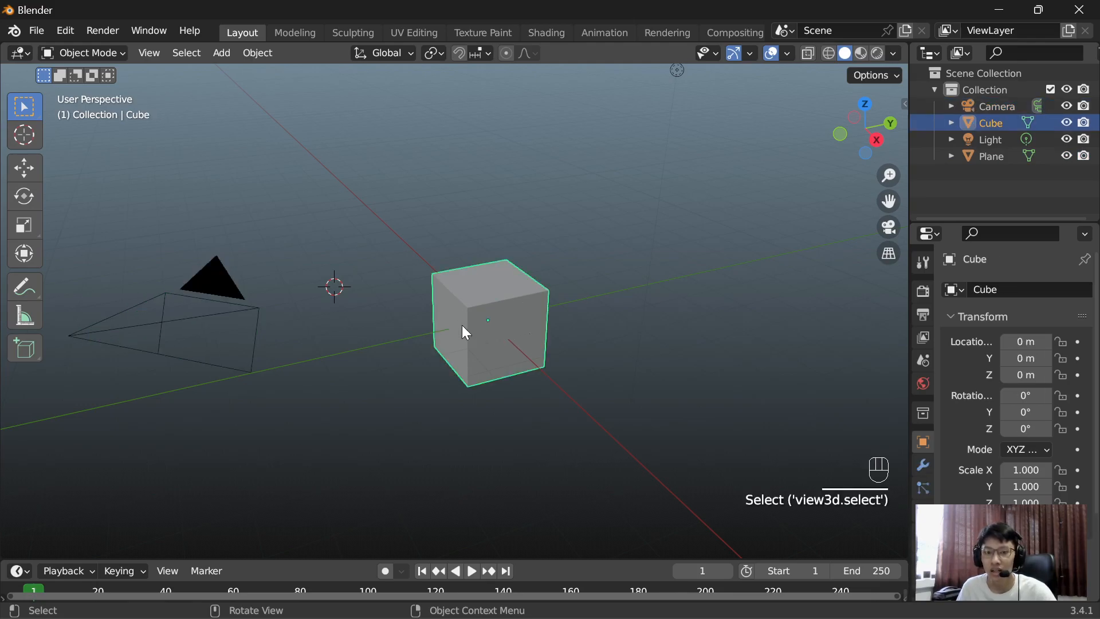
click(495, 219)
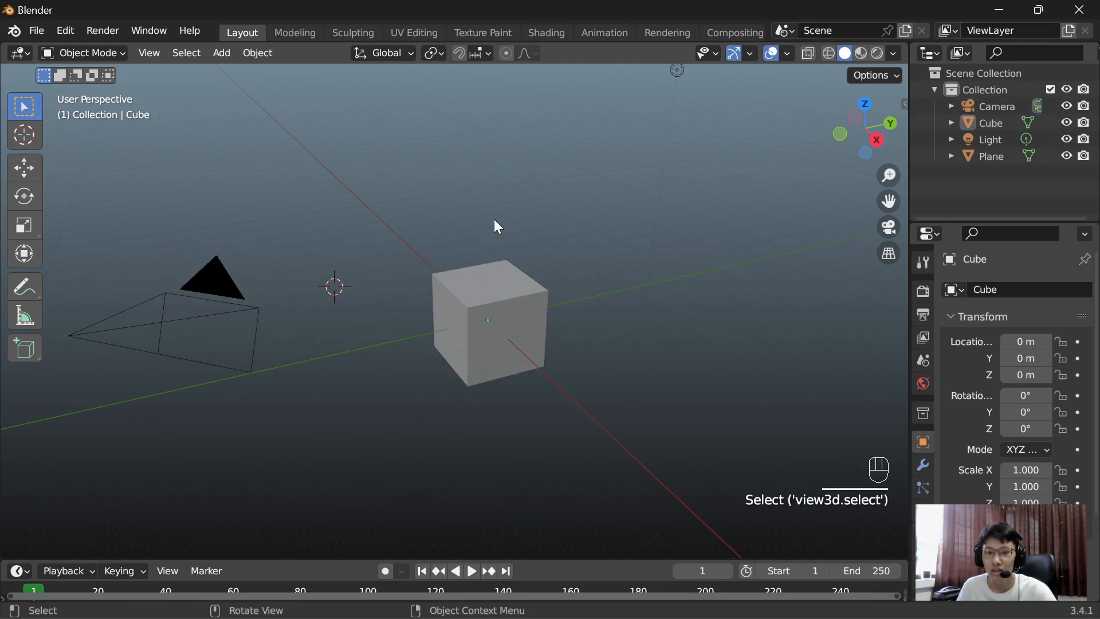
click(986, 159)
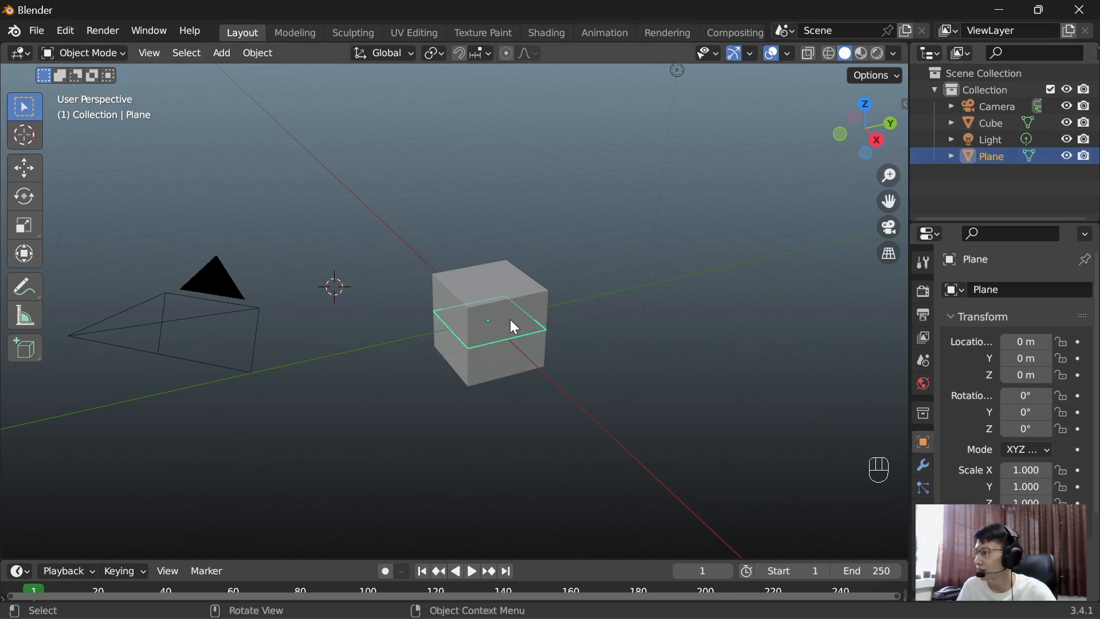
Step: Move the 3D cursor through several empty spots around the cube, finishing behind it on the positive Y side
scroll(511, 326, up, 2)
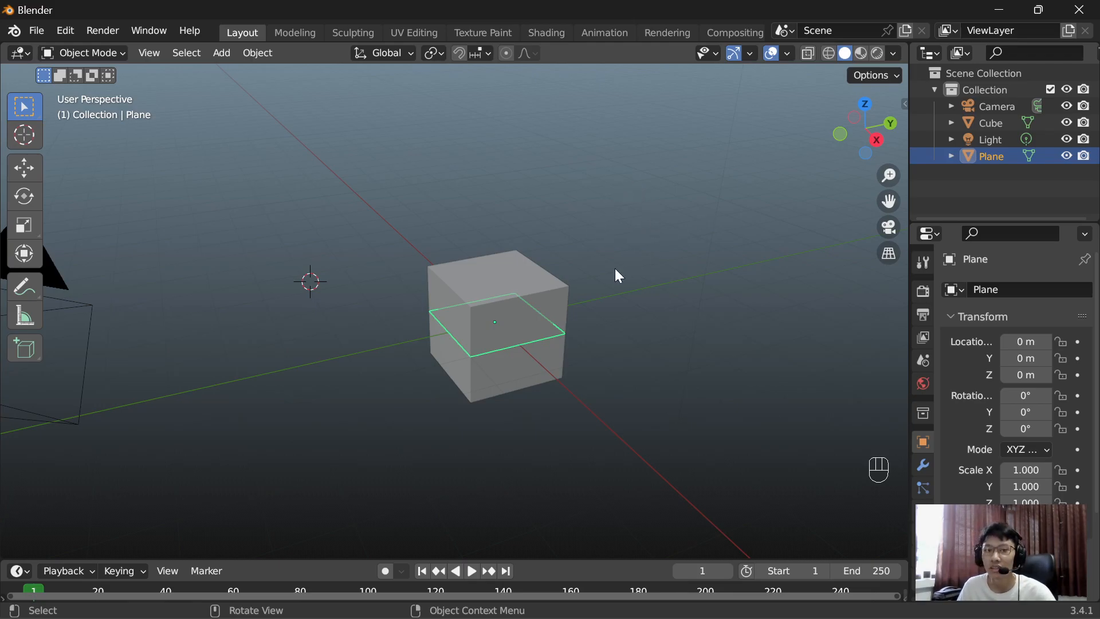
key(shift)
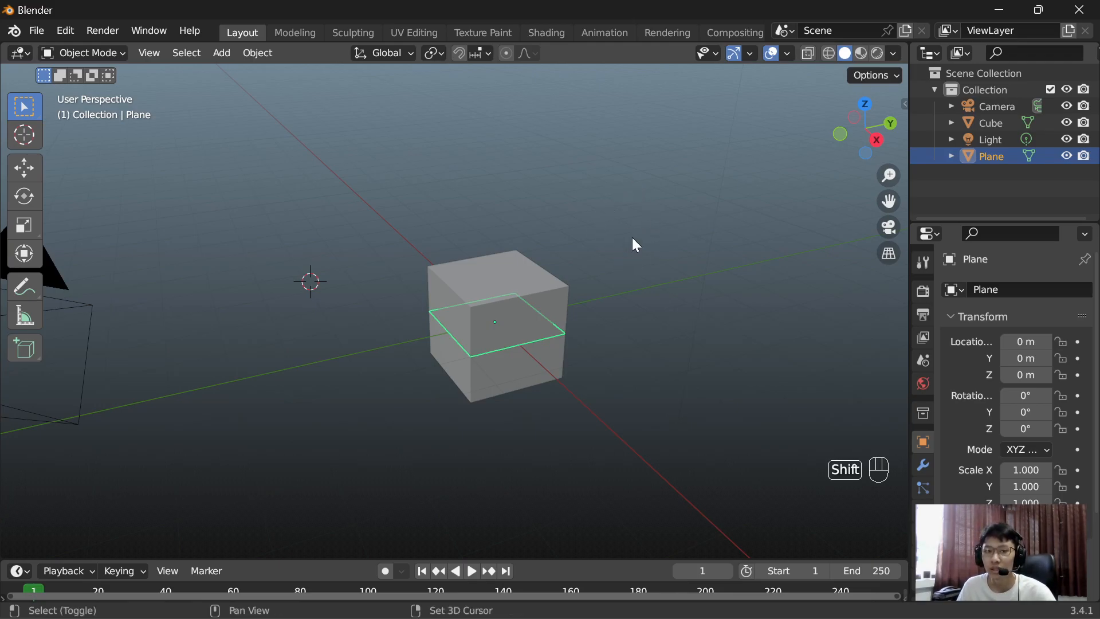
shift+right_click(649, 191)
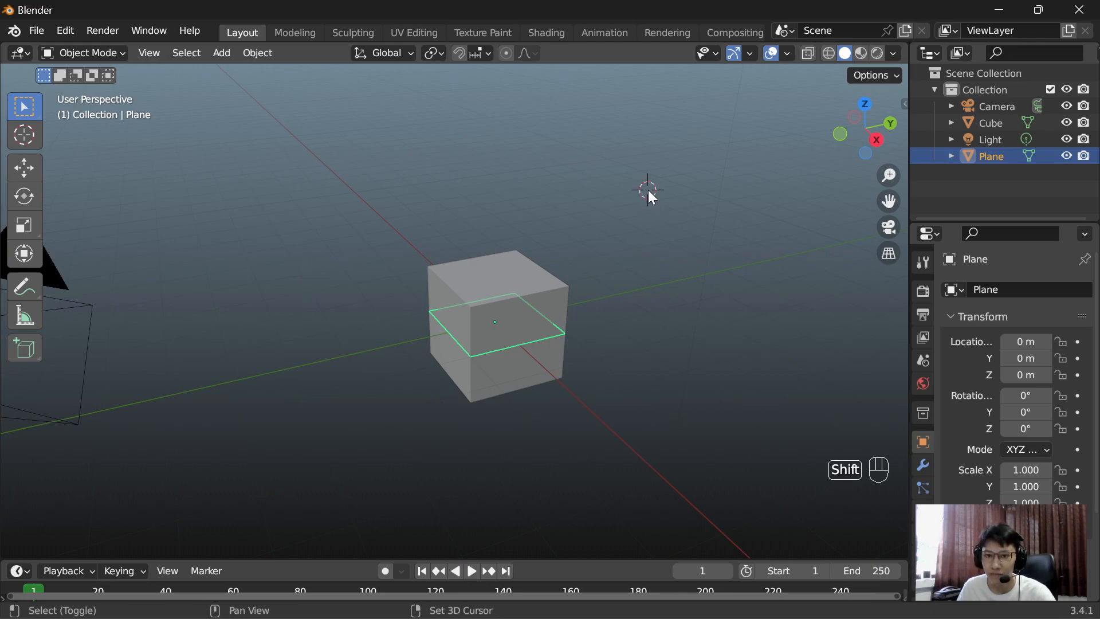
shift+right_click(692, 333)
shift+right_click(285, 182)
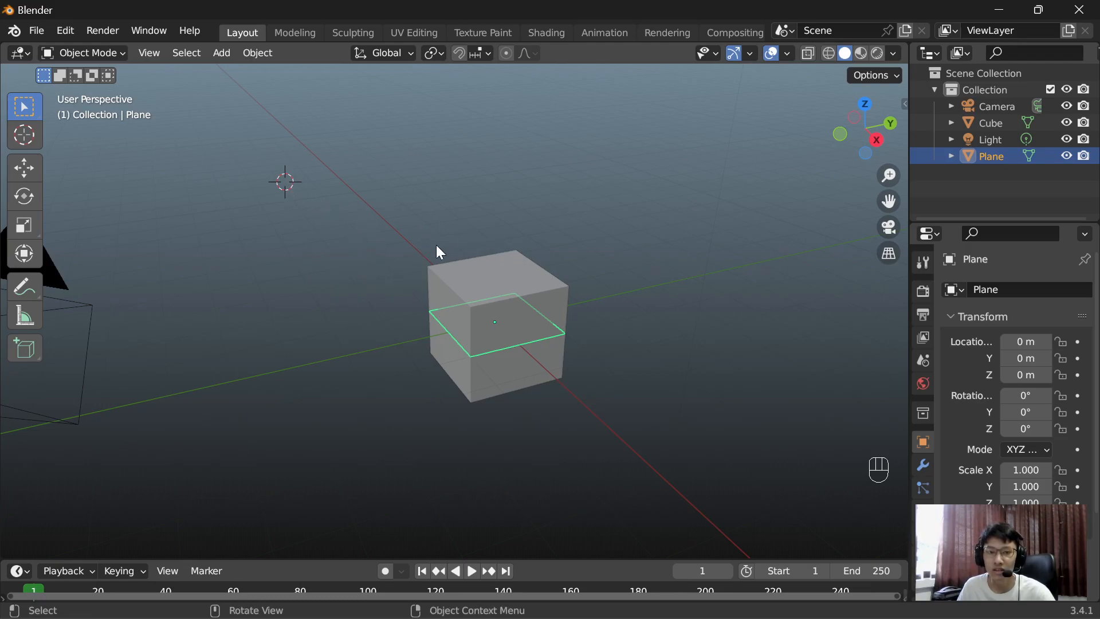
shift+right_click(650, 184)
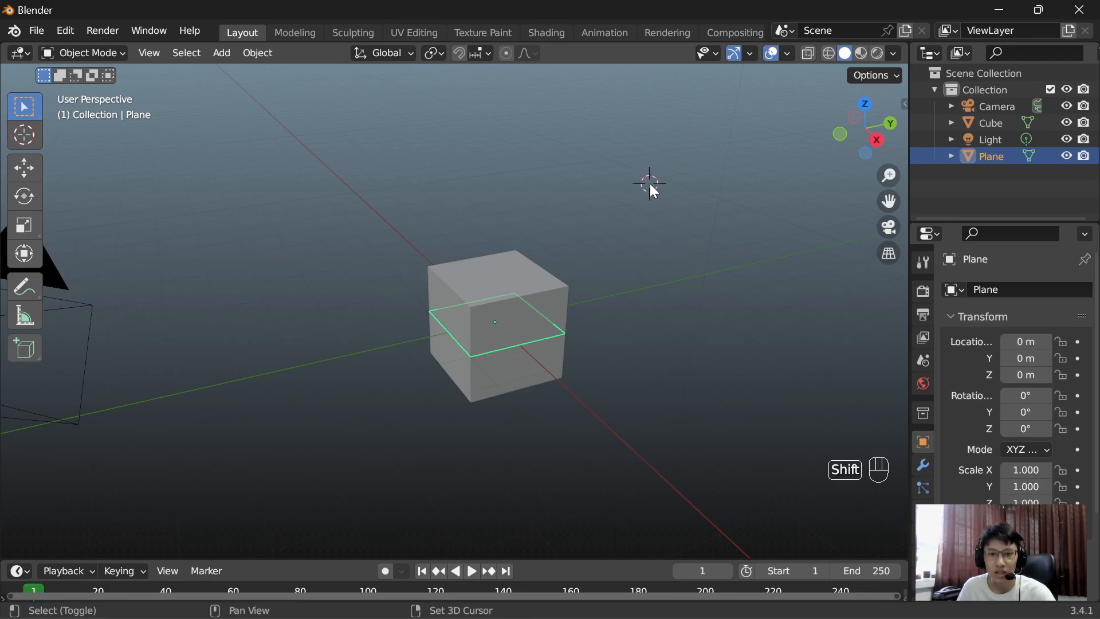
Step: Place the 3D cursor in empty space on the cube's negative Y side, and from a changed view in front of the cube
middle_drag(702, 321, 673, 334)
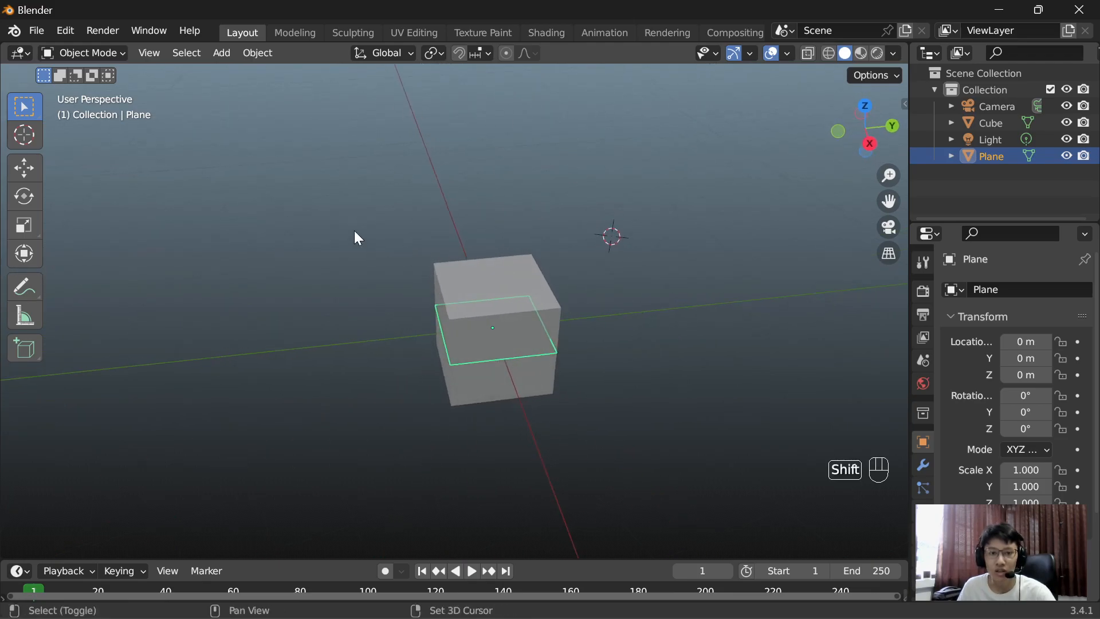
shift+right_click(307, 223)
mouse_move(369, 236)
middle_down()
mouse_move(294, 163)
mouse_move(356, 250)
middle_up()
shift+right_click(554, 453)
middle_drag(554, 452, 575, 335)
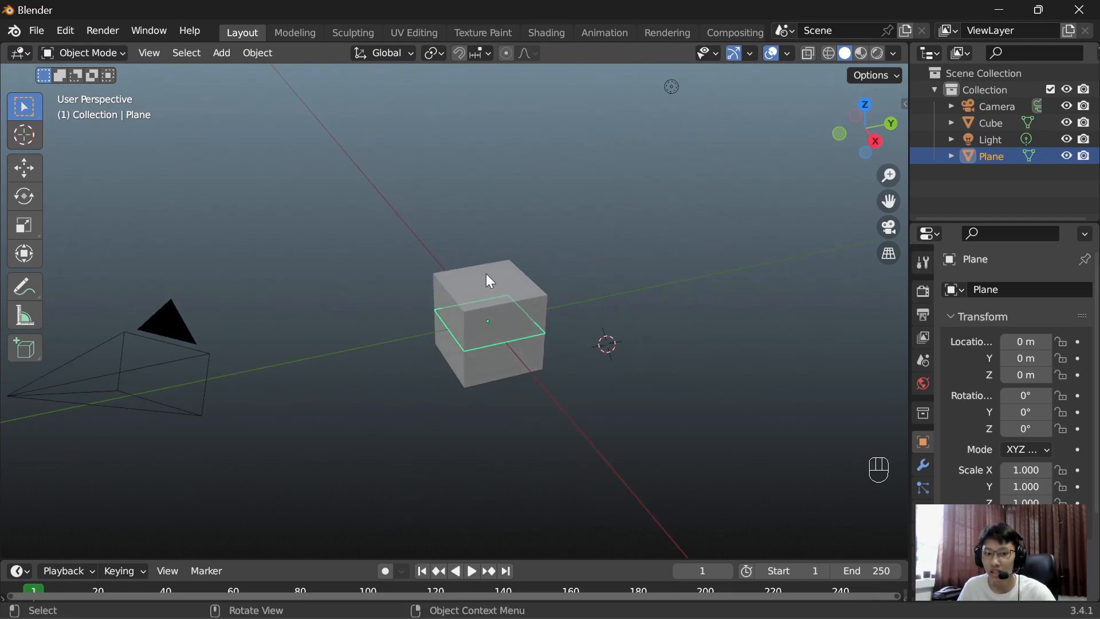
Step: Place the 3D cursor on the cube's top face, and from a rotated view on one of its side faces
key(shift)
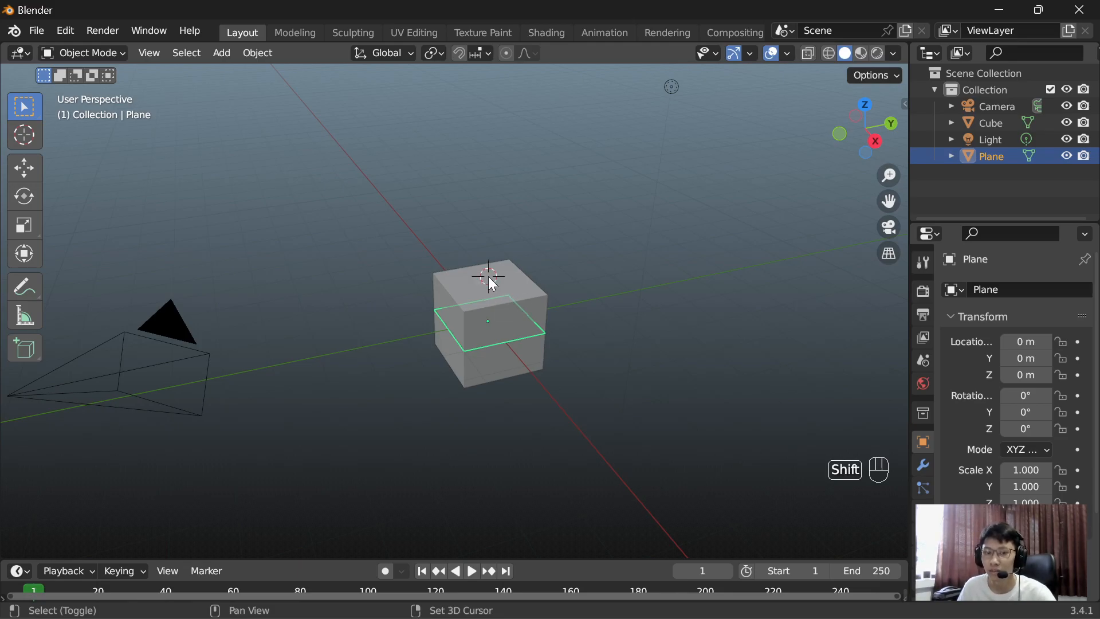
middle_drag(566, 282, 683, 284)
shift+right_click(497, 349)
Step: Clear the selection and place the 3D cursor in empty space beside the cube on the positive Y side
click(648, 265)
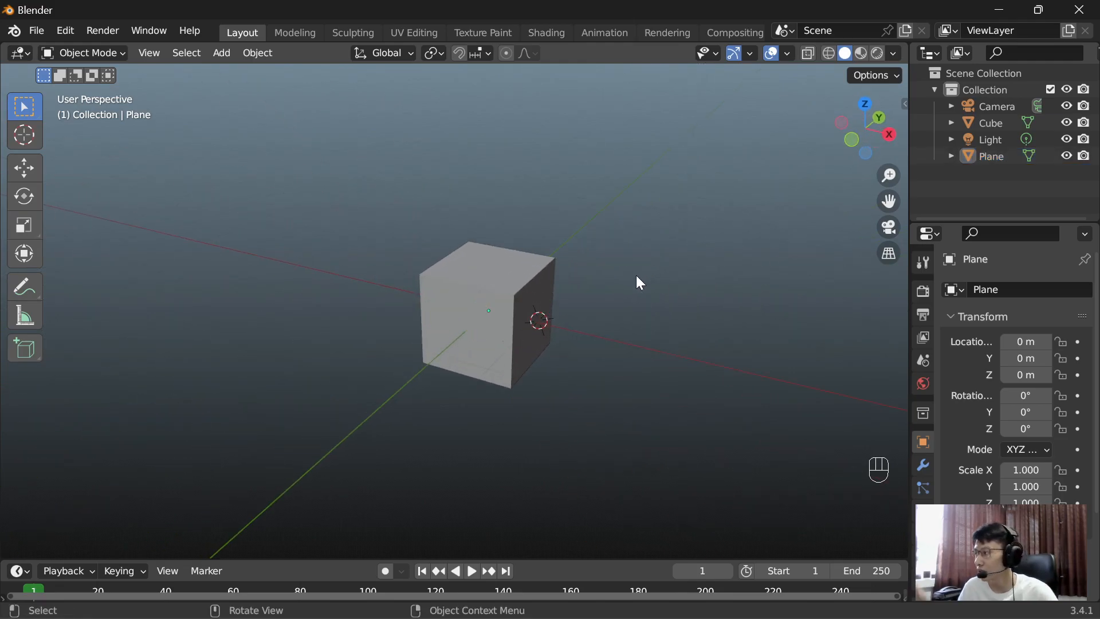
mouse_move(649, 276)
middle_down()
mouse_move(590, 269)
mouse_move(633, 260)
mouse_move(656, 270)
middle_up()
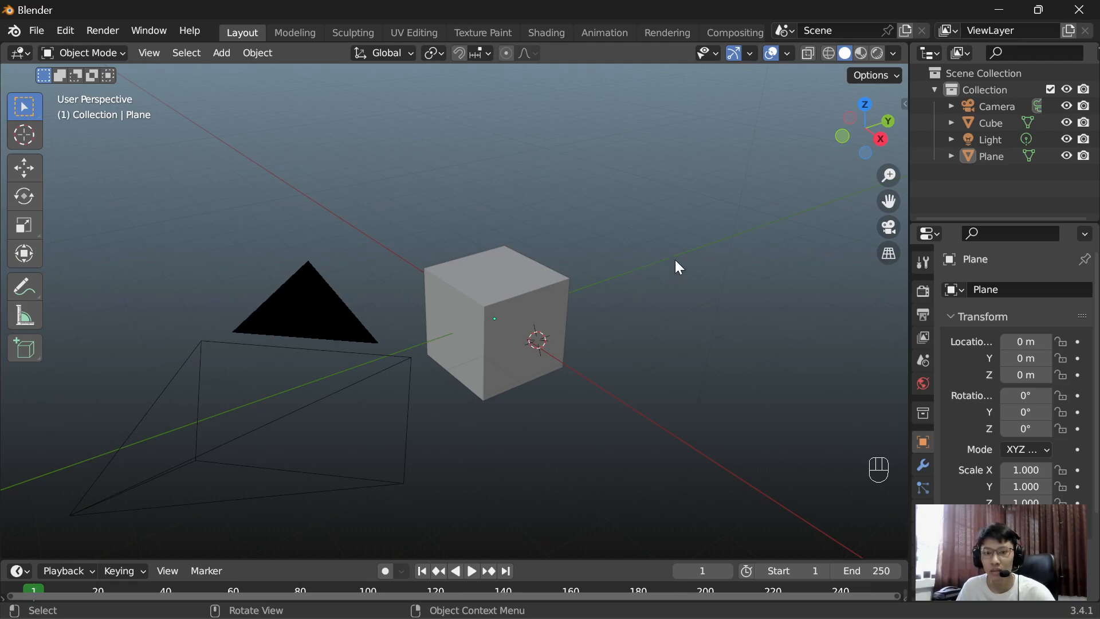
key(shift)
shift+right_click(700, 273)
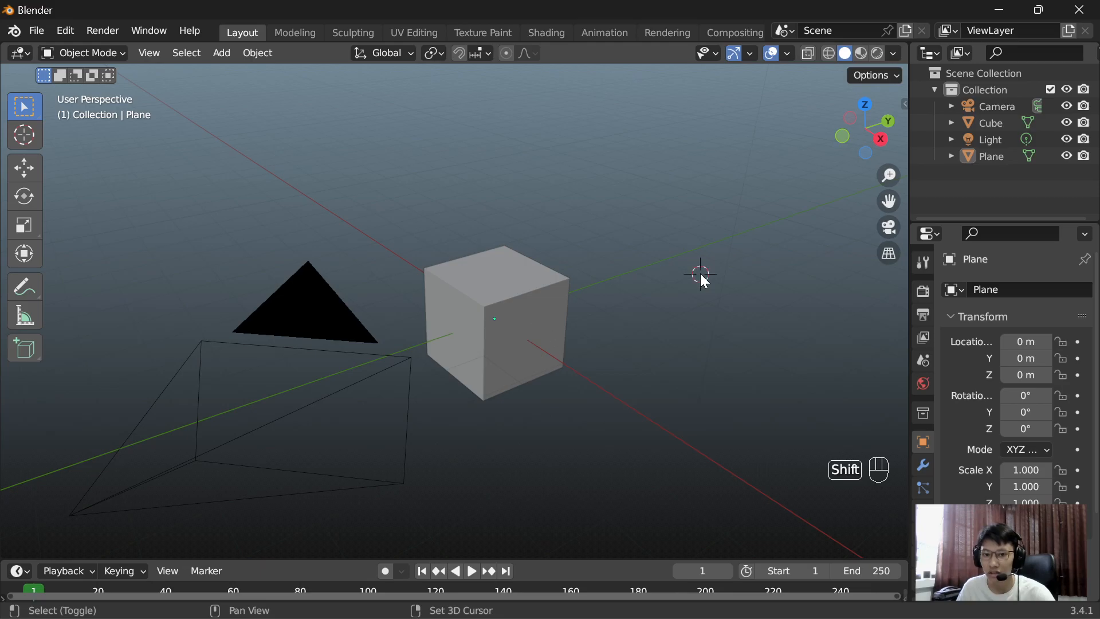
Step: Add a UV sphere at the 3D cursor beside the cube and clear the selection
click(229, 56)
mouse_move(232, 80)
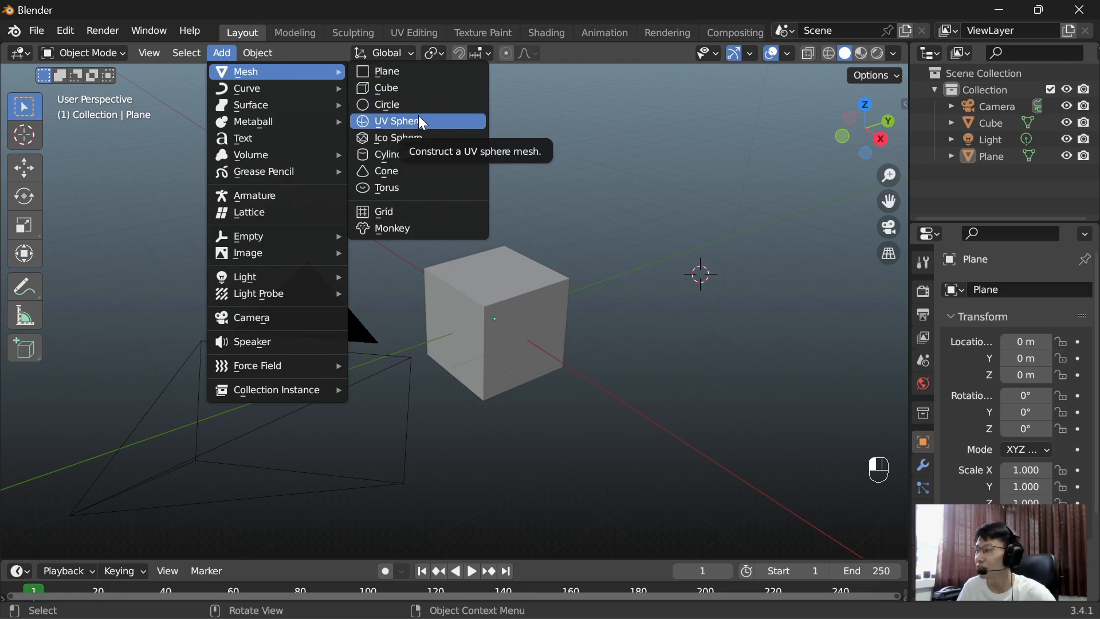
click(421, 121)
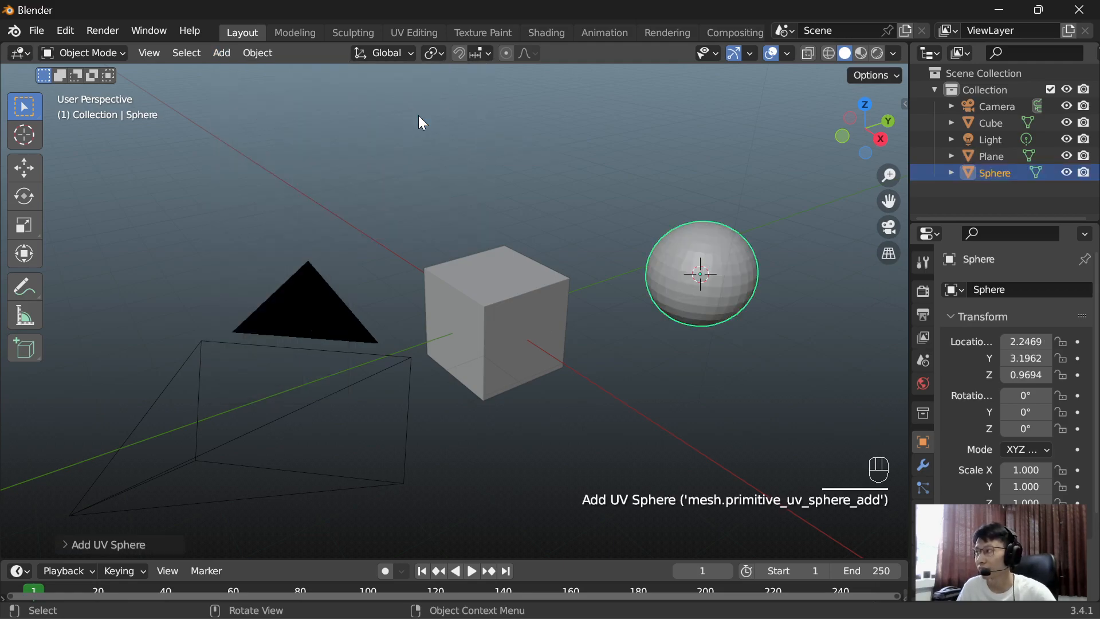
click(603, 238)
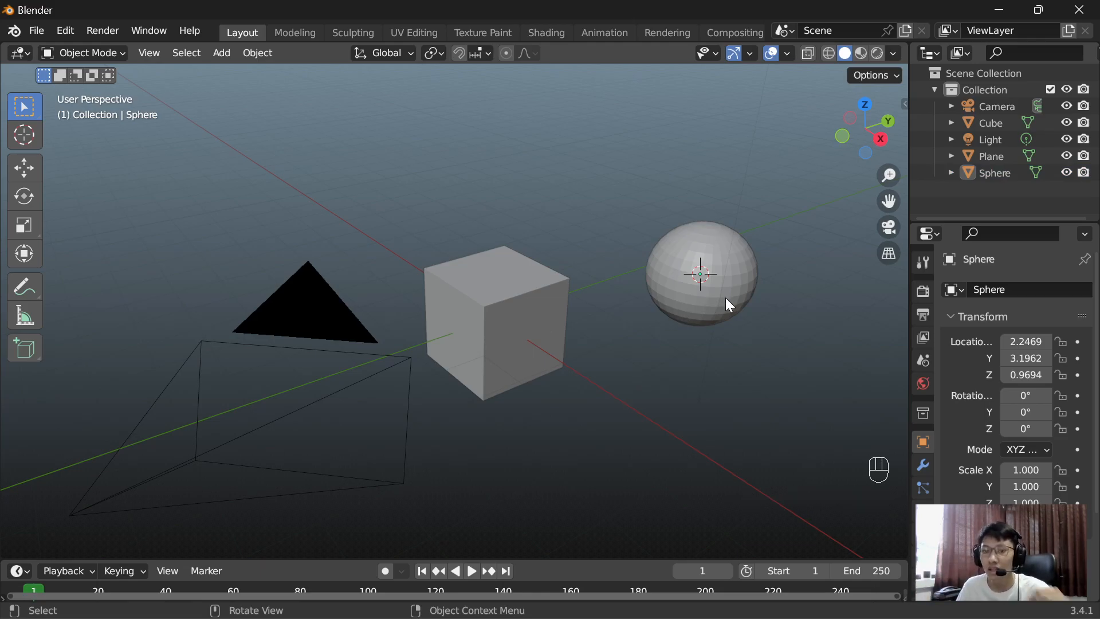
Step: Place the 3D cursor in the empty space above the cube, toward the UV sphere, and add an ico sphere there
middle_drag(793, 337, 679, 318)
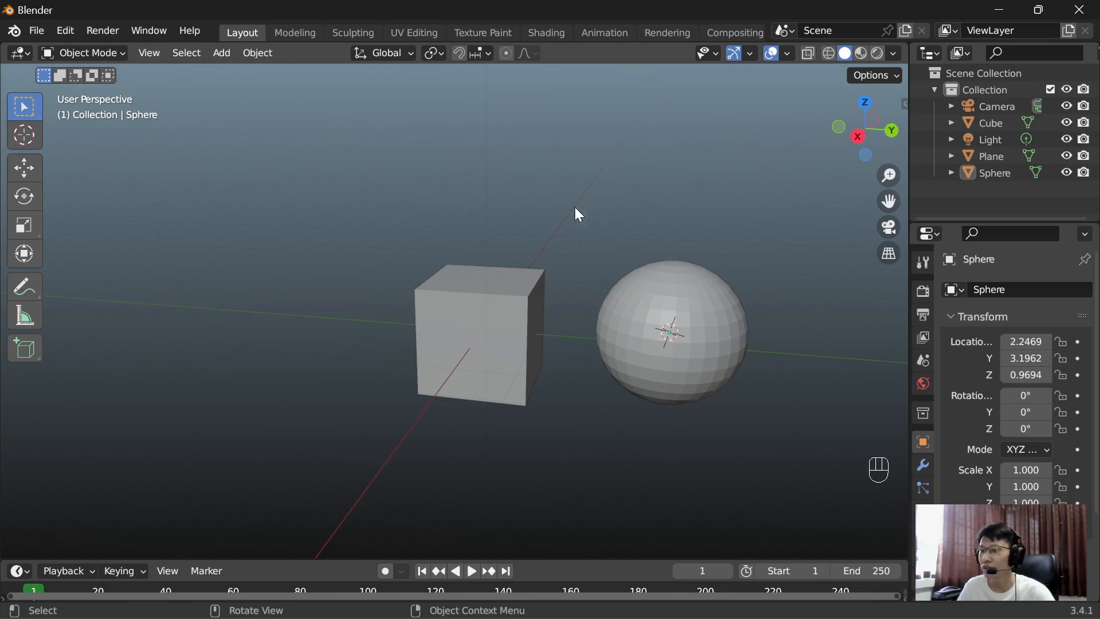
middle_drag(543, 205, 588, 201)
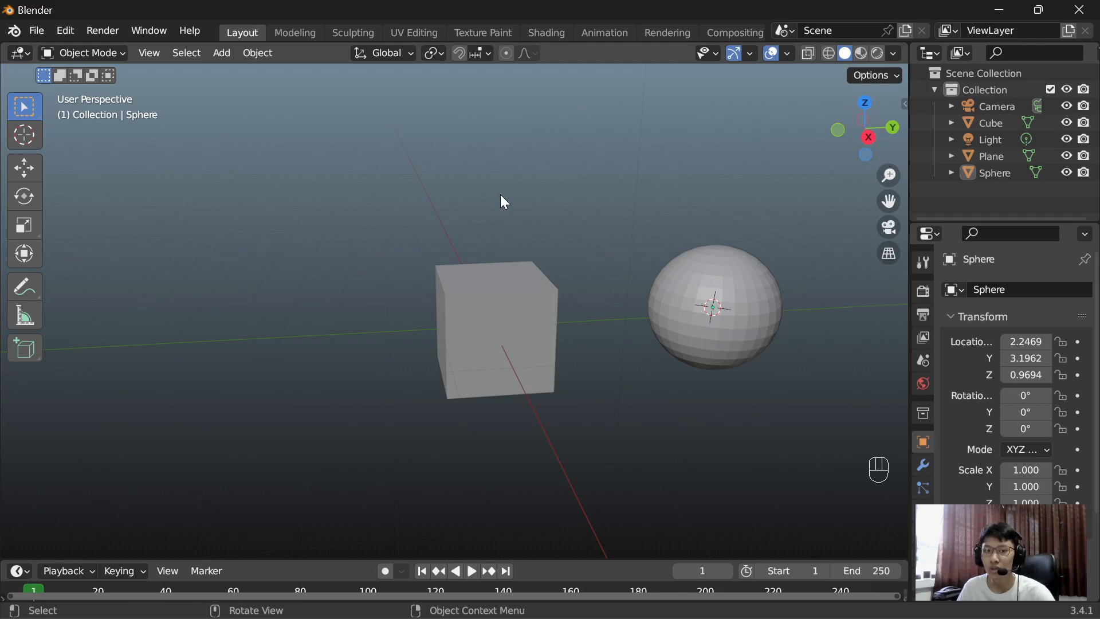
middle_drag(501, 201, 557, 207)
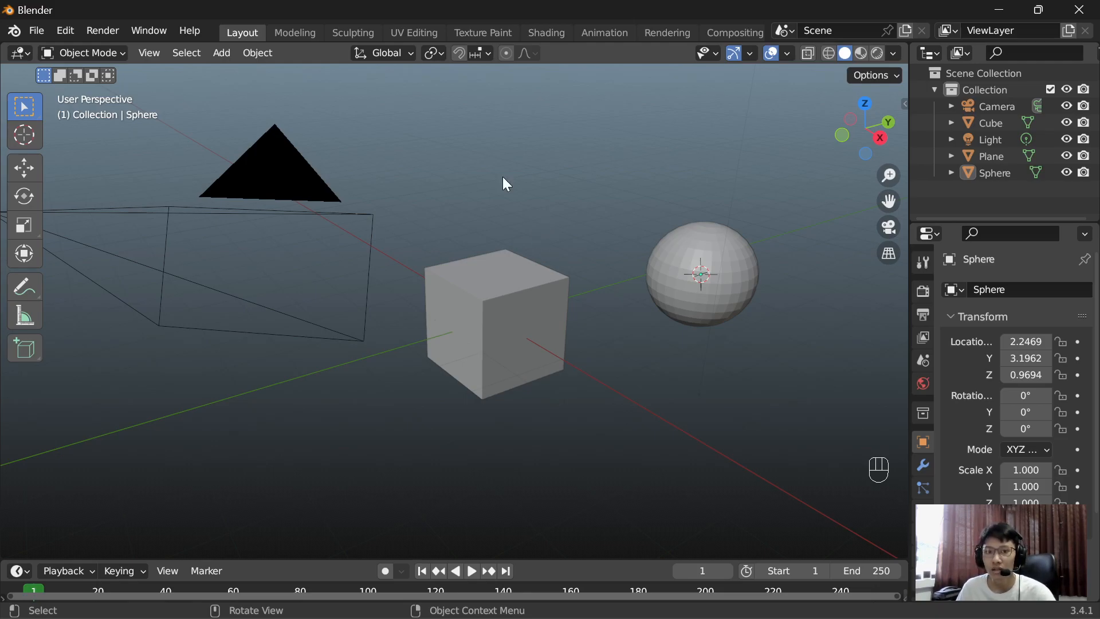
scroll(513, 172, down, 2)
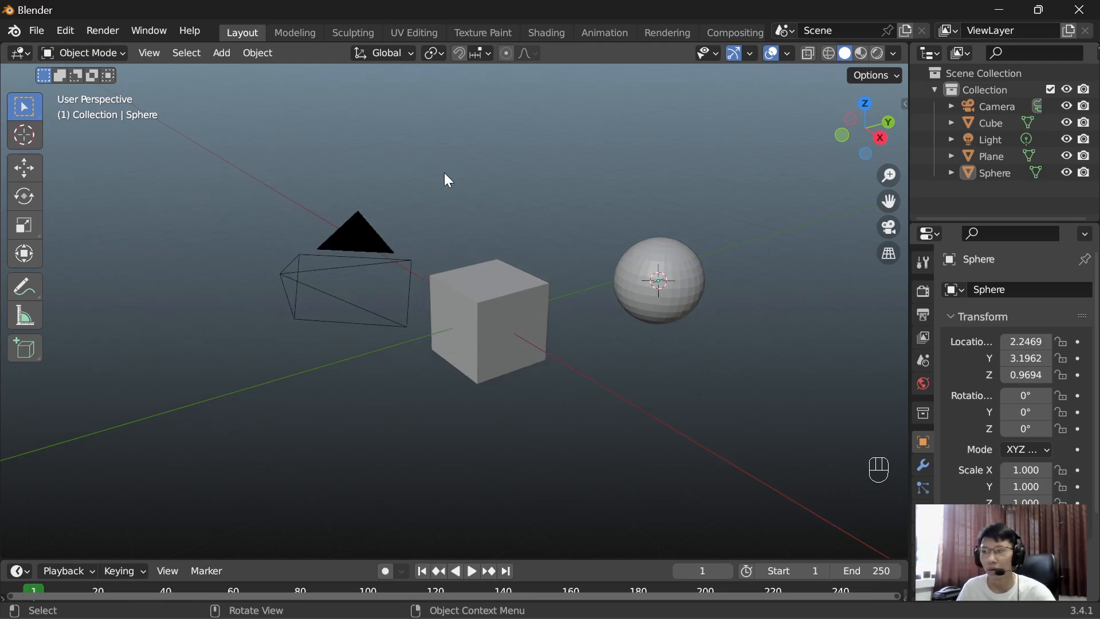
middle_drag(500, 165, 481, 172)
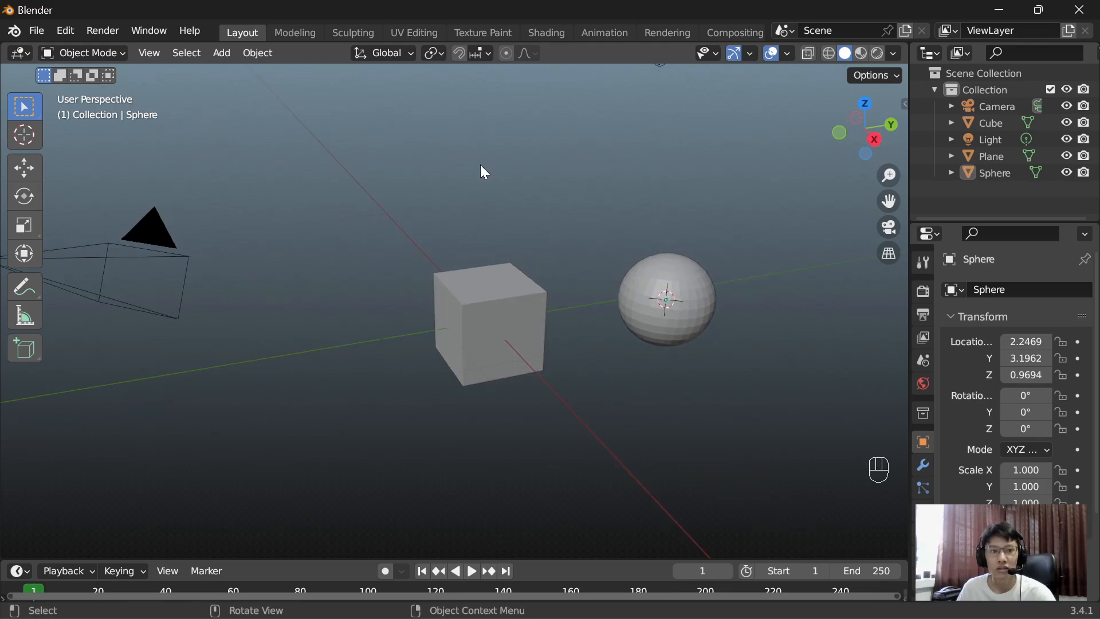
click(221, 54)
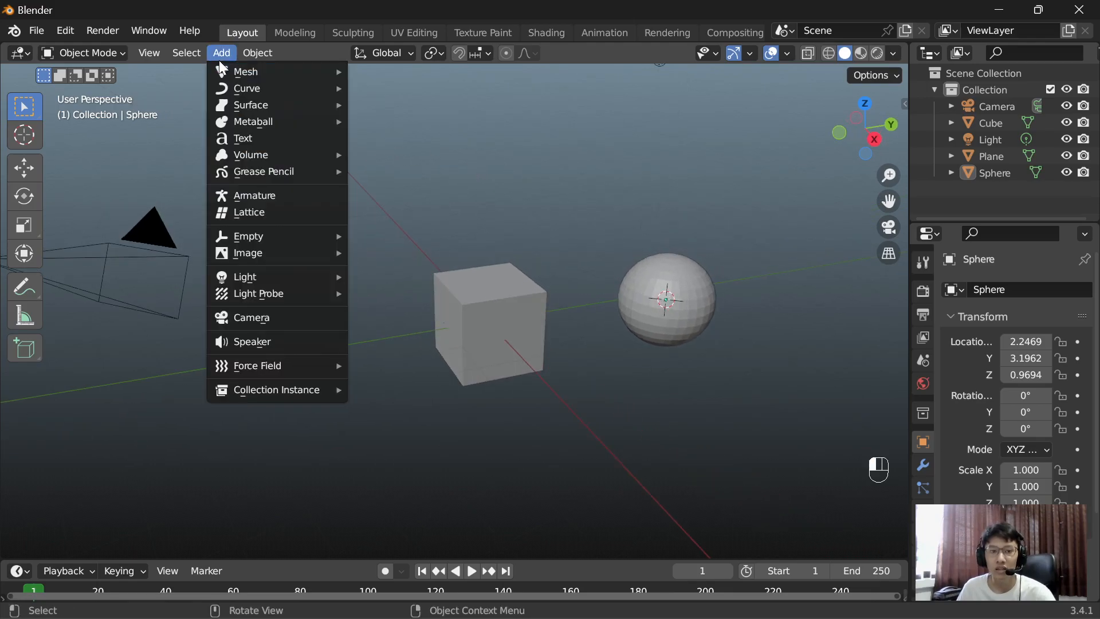
shift+right_click(551, 190)
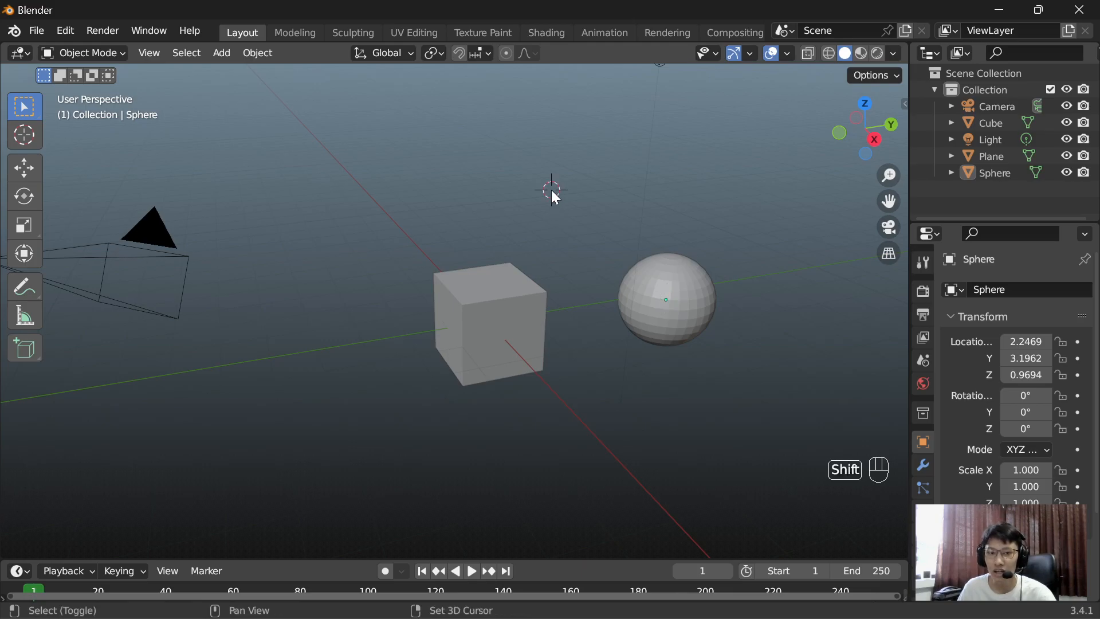
click(232, 56)
mouse_move(269, 71)
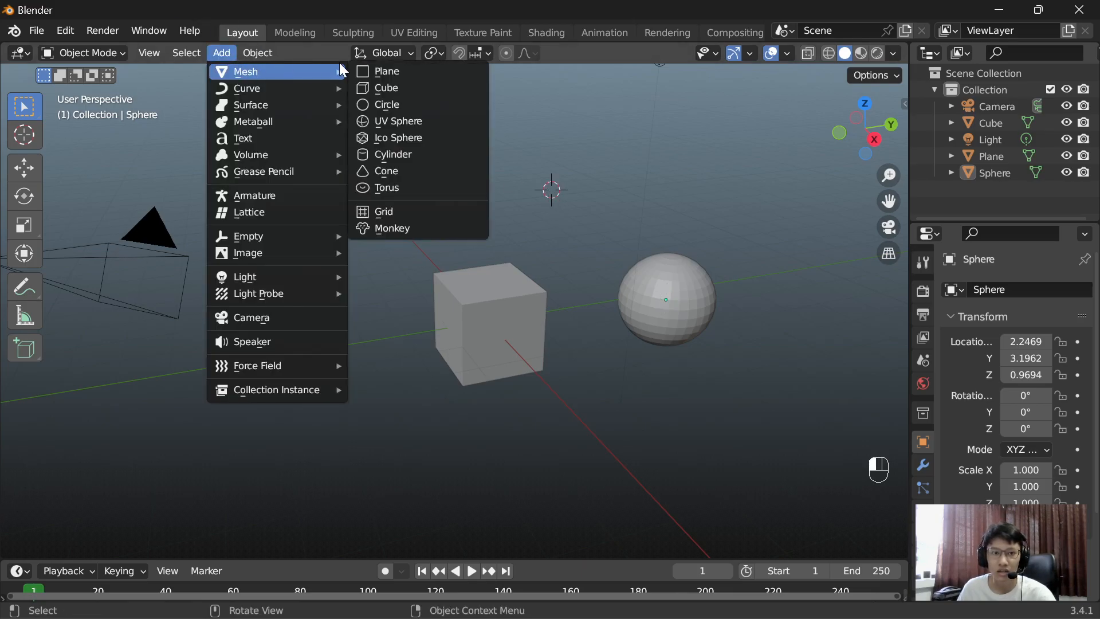
click(420, 135)
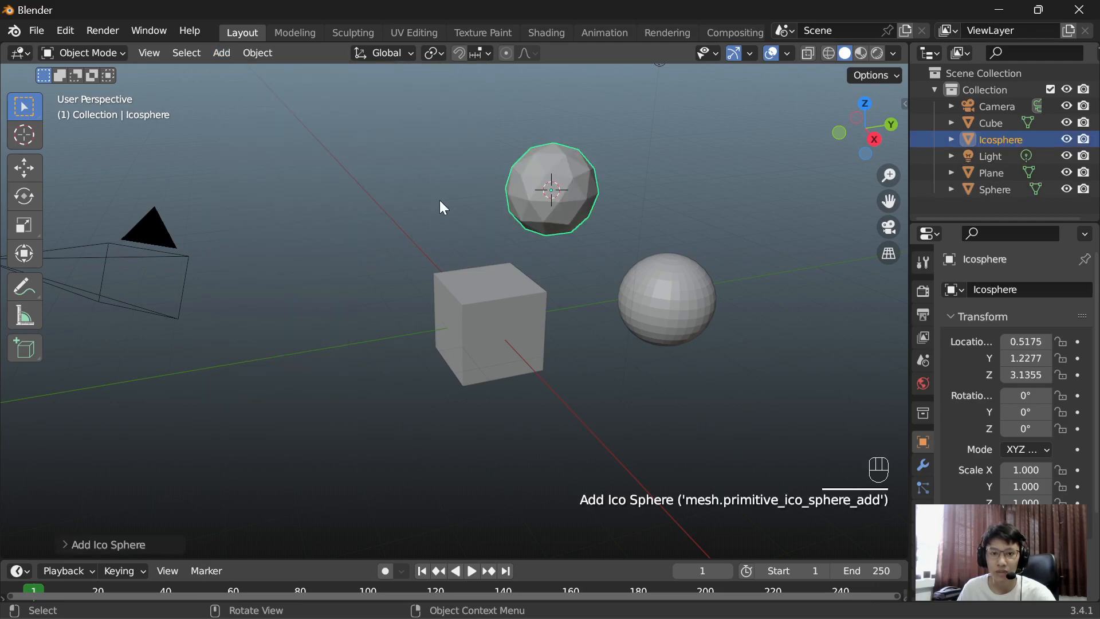
Step: Place the 3D cursor above the cube on its negative Y side, add a cylinder there and clear the selection
shift+right_click(370, 218)
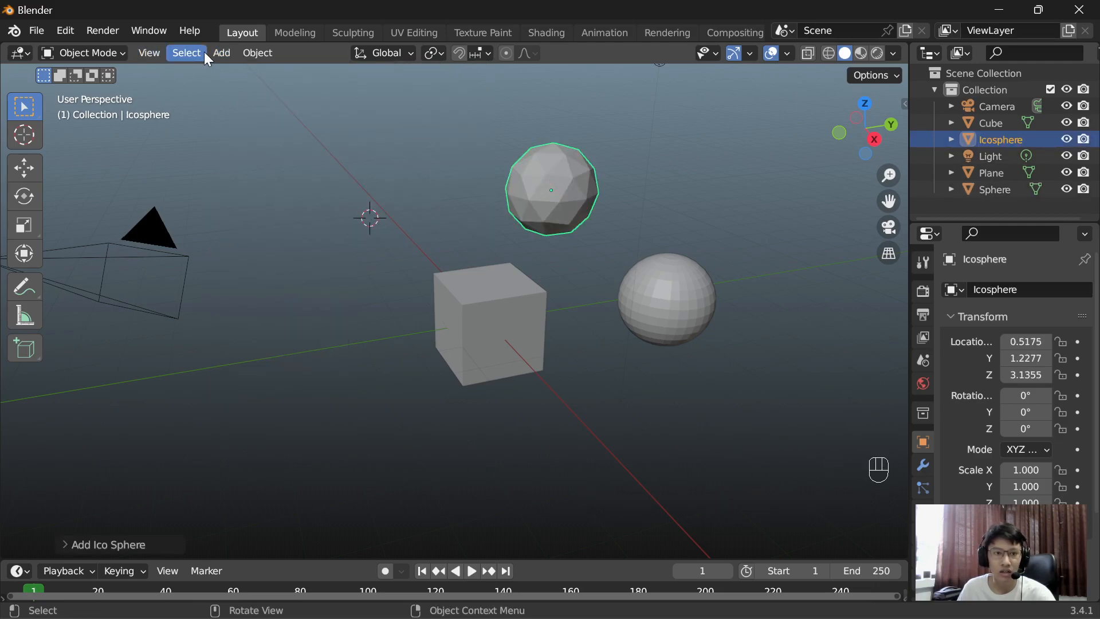
click(210, 53)
mouse_move(315, 70)
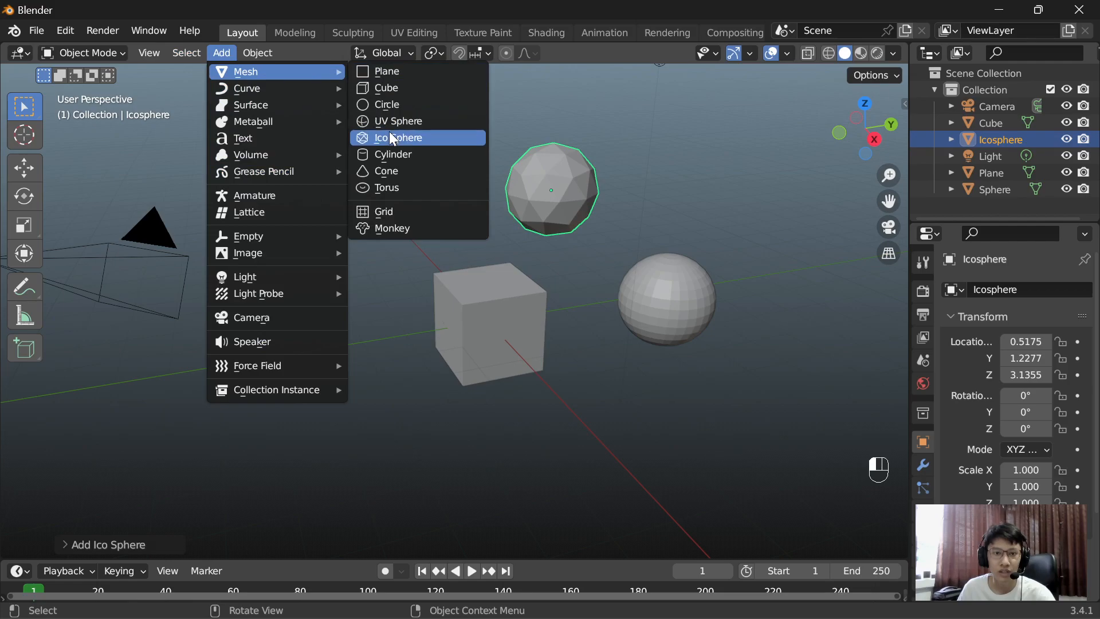
click(401, 159)
click(430, 146)
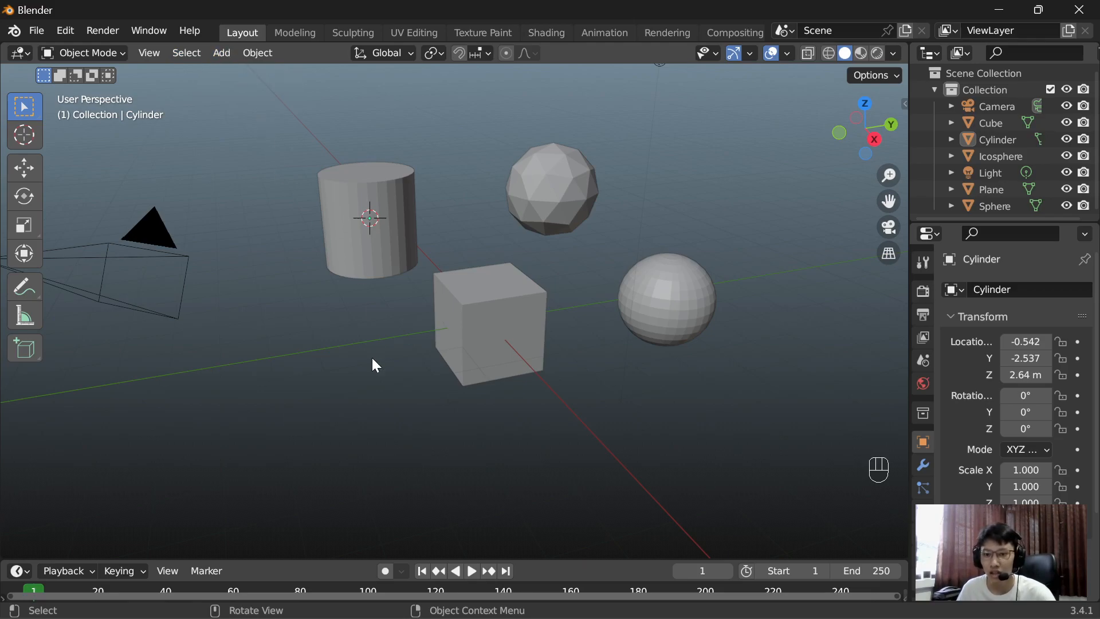
Step: Add a cone at the 3D cursor inside the cylinder, and delete it
key(shift+a)
mouse_move(372, 359)
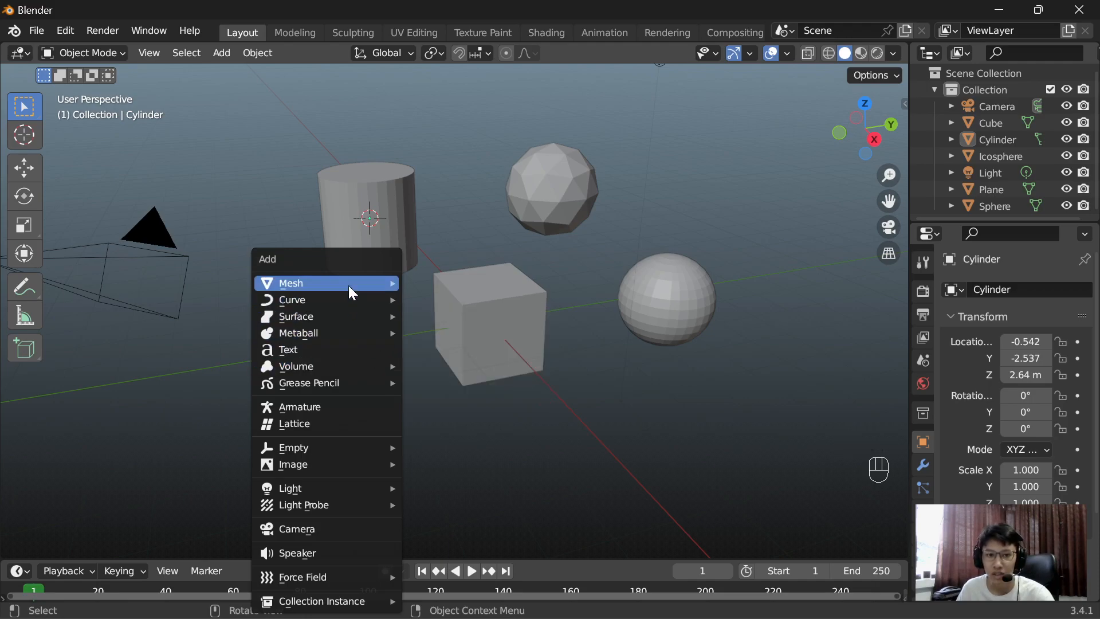
mouse_move(349, 286)
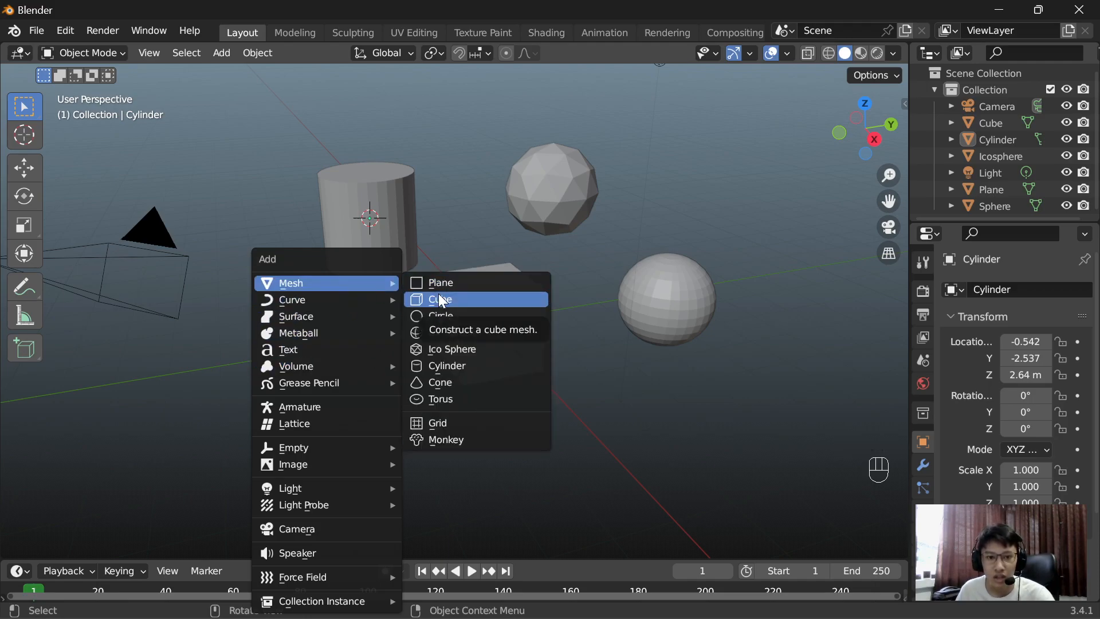
click(454, 381)
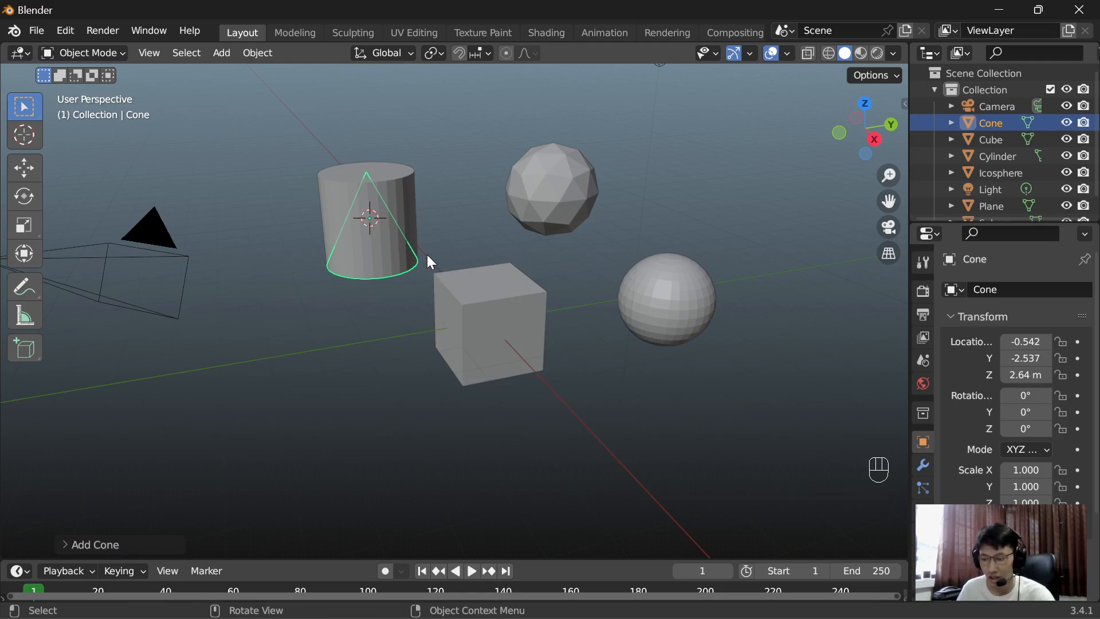
key(Delete)
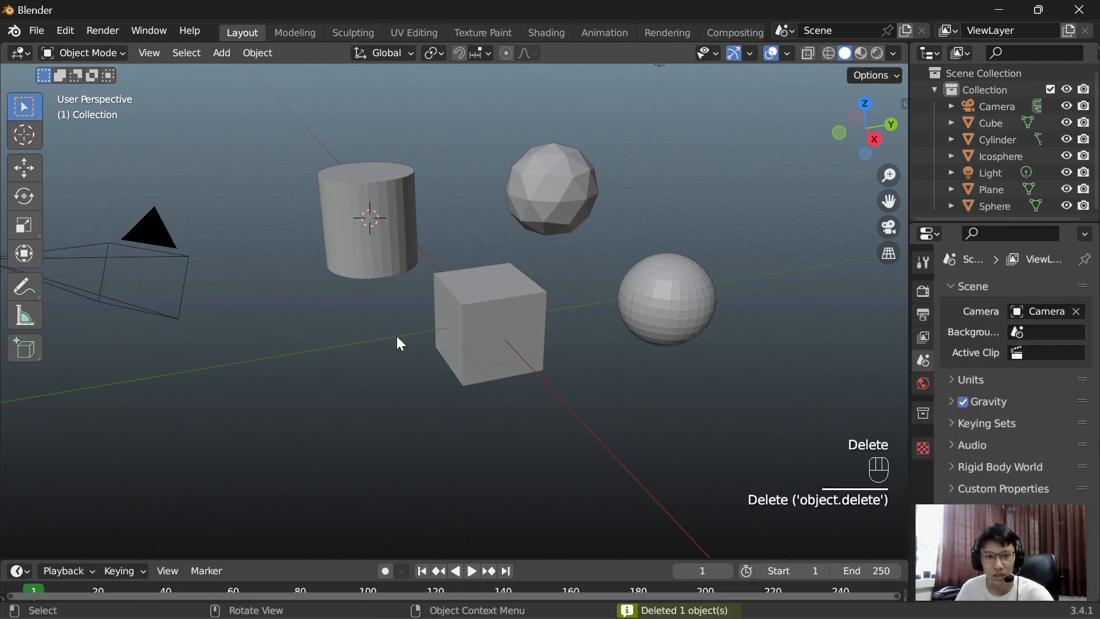
Step: Place the 3D cursor in the empty space below the cylinder and add a cone there
shift+right_click(346, 349)
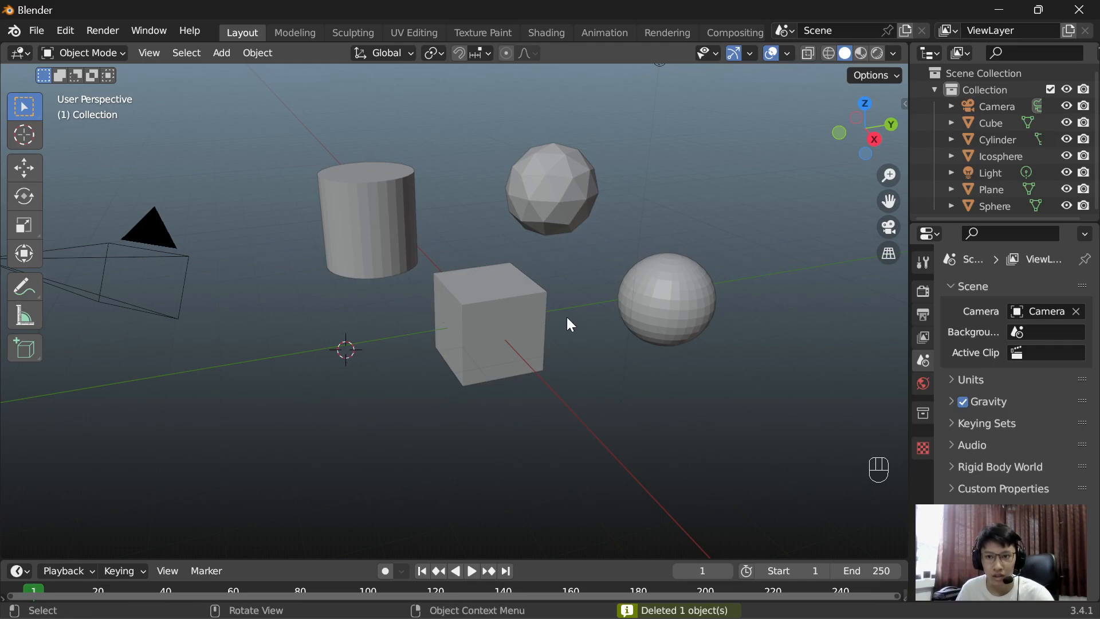
key(shift+a)
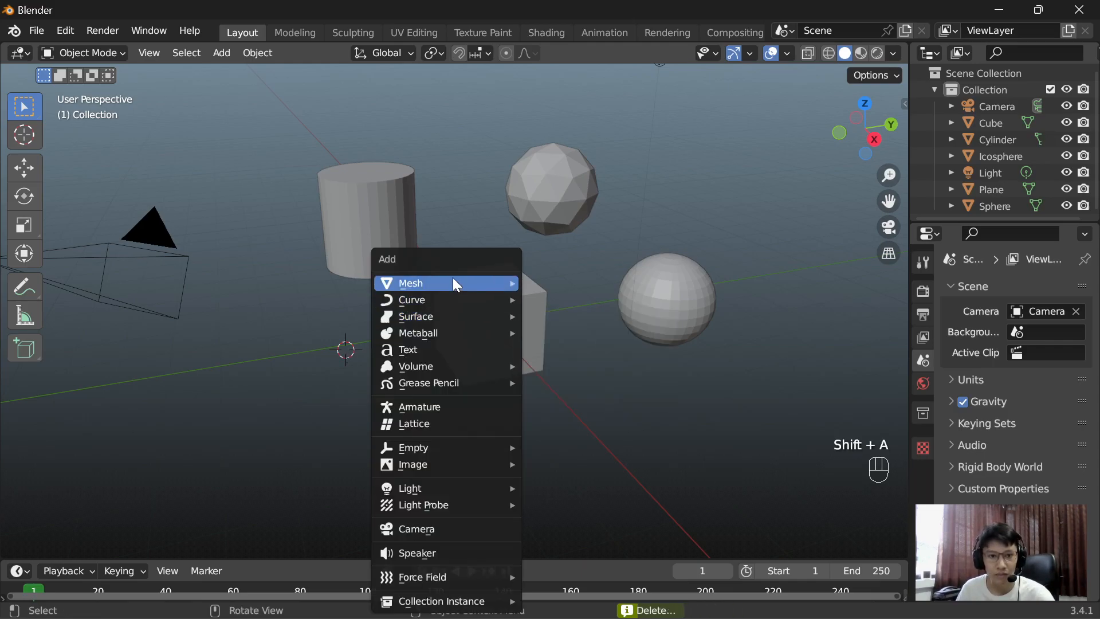
mouse_move(453, 282)
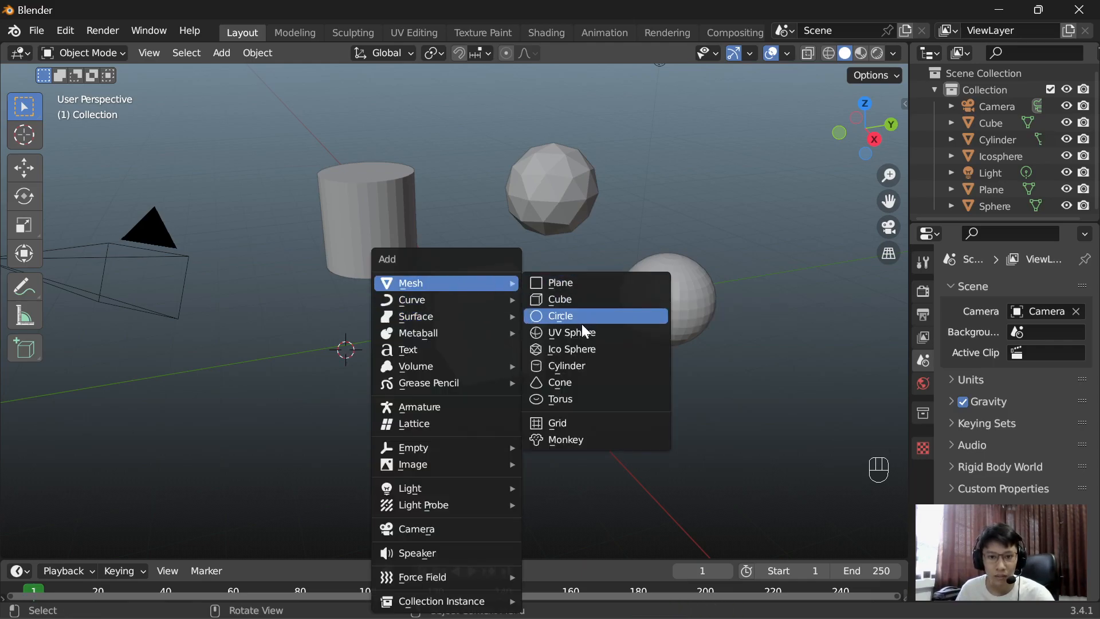
click(585, 385)
Step: Place the 3D cursor above the UV sphere on the positive Y side, add a torus there and clear the selection
key(shift)
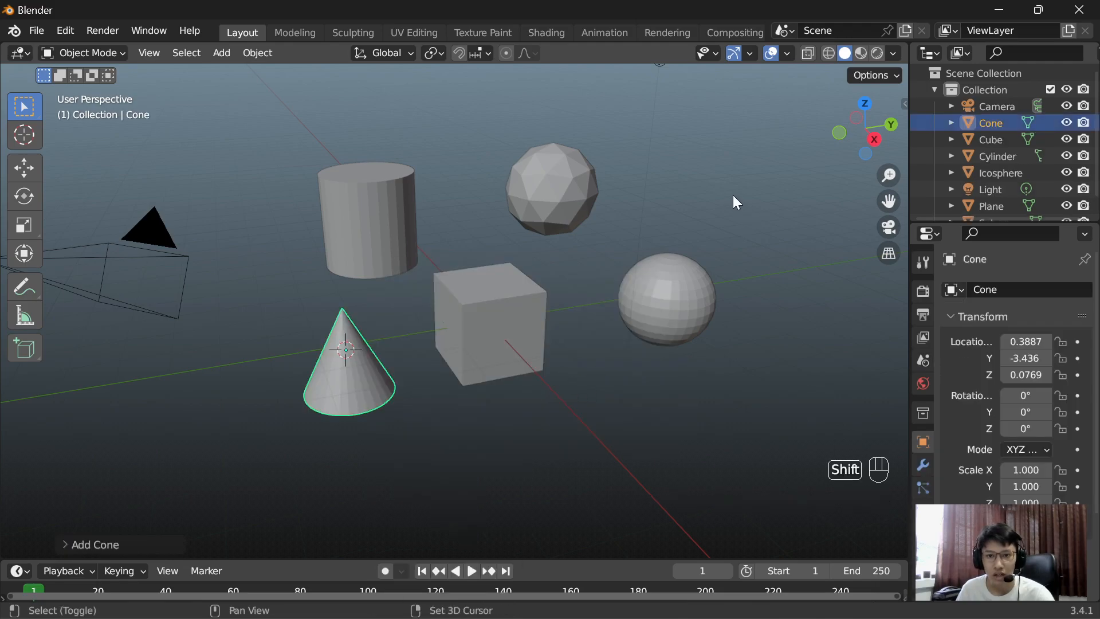
shift+right_click(733, 195)
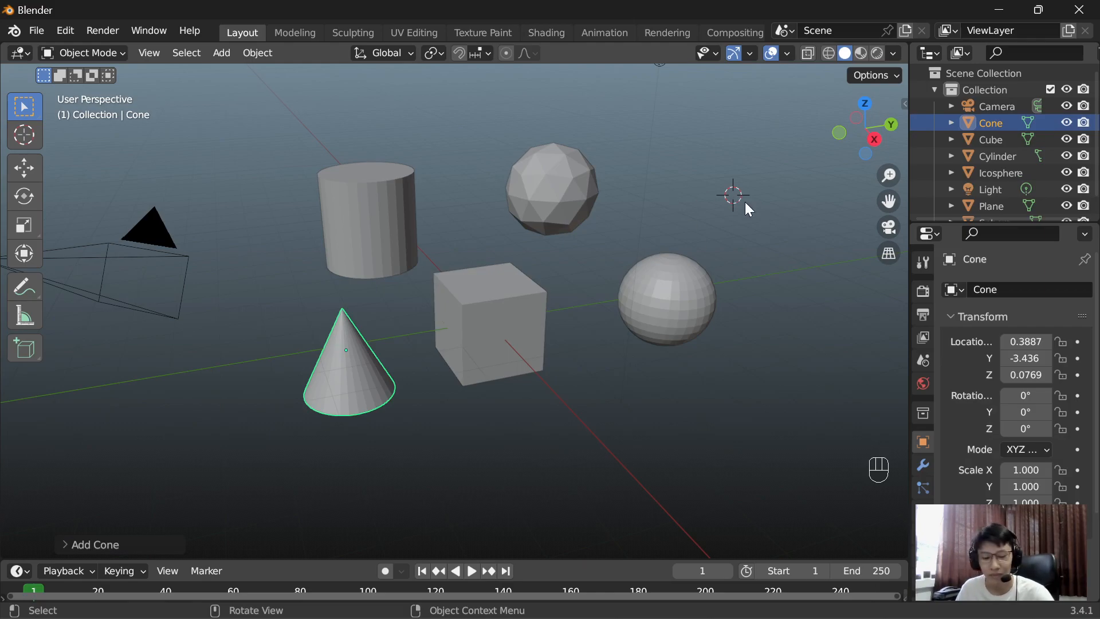
key(shift+a)
mouse_move(695, 202)
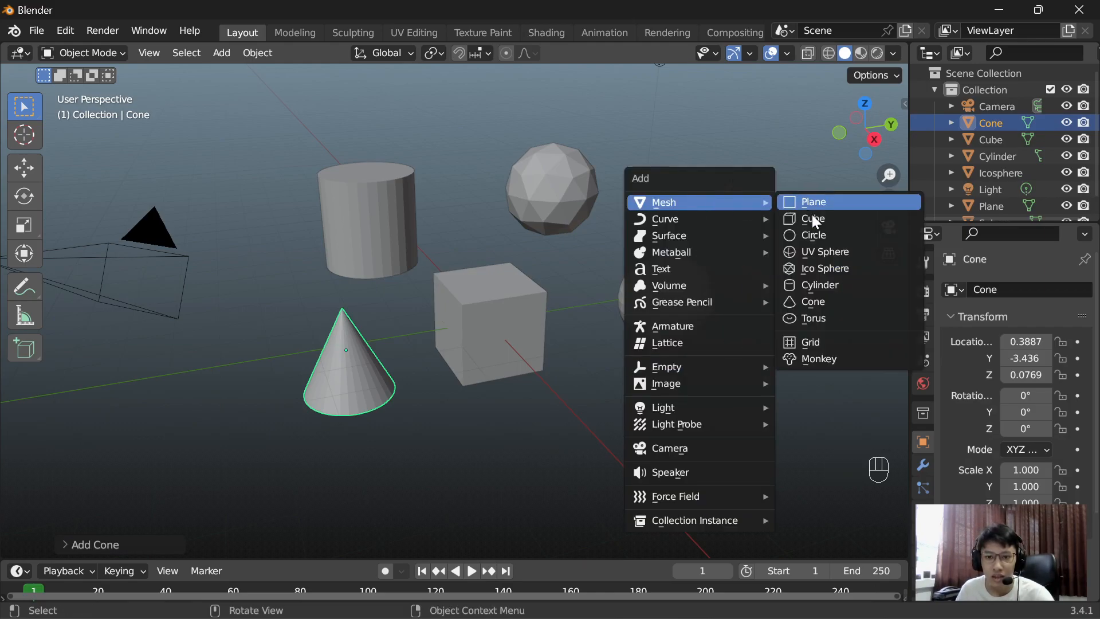
click(830, 317)
click(774, 403)
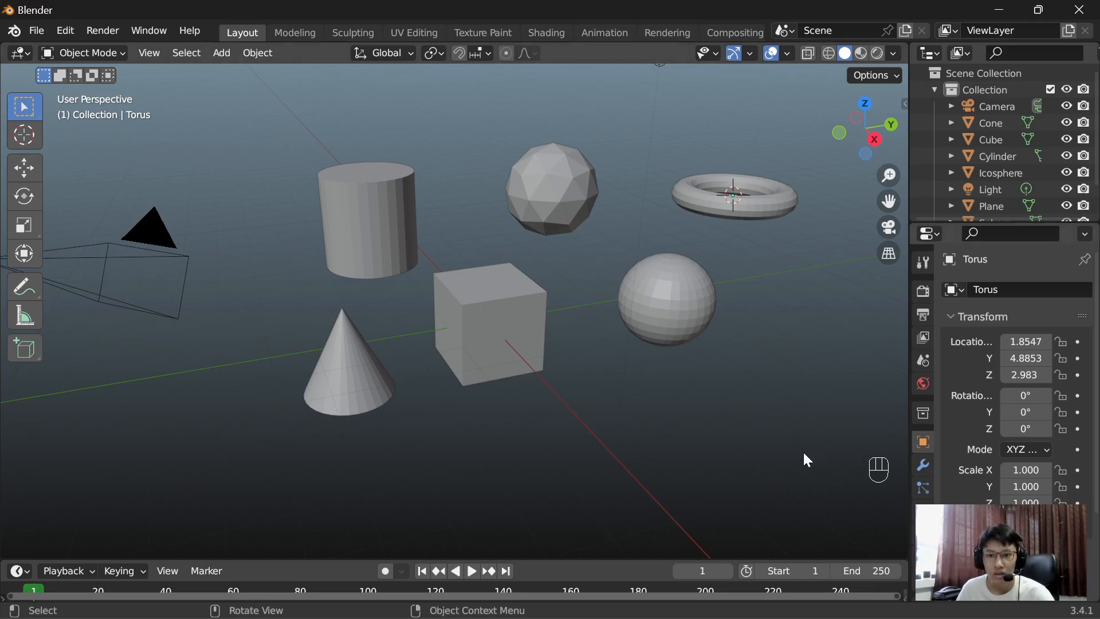
Step: Place the 3D cursor in the empty space below the UV sphere, add a grid mesh there and clear the selection
key(shift+a)
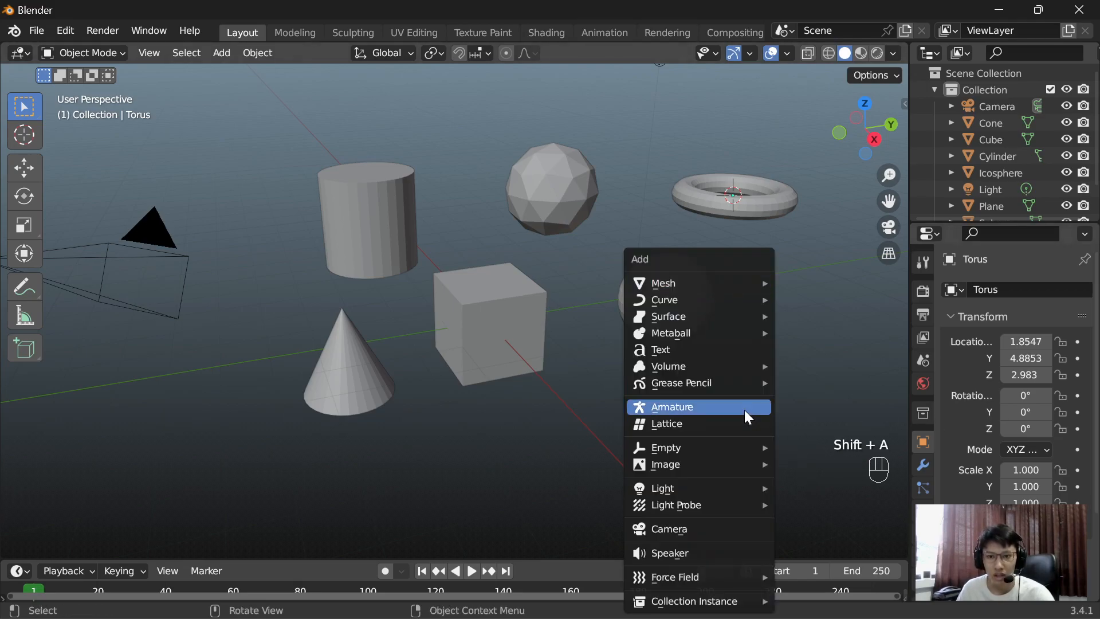
mouse_move(731, 279)
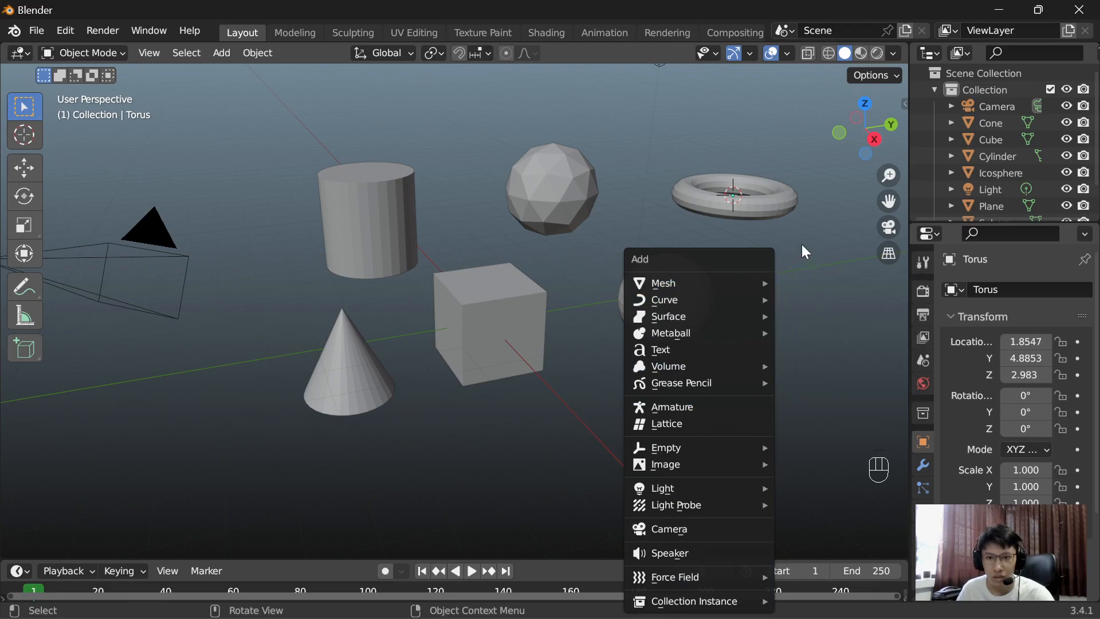
click(825, 333)
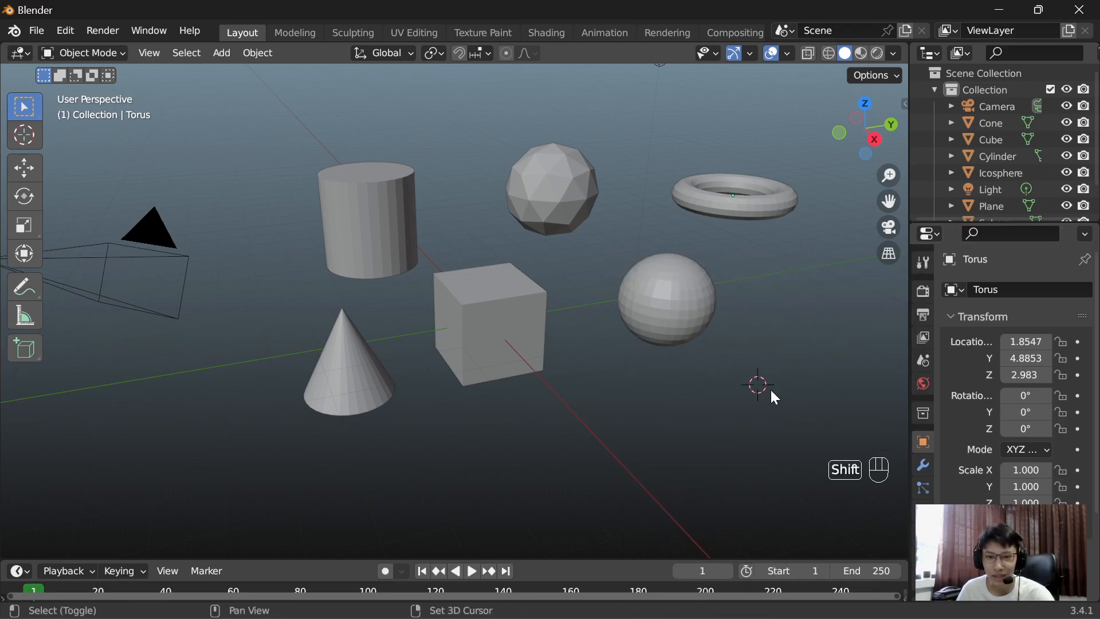
key(shift+a)
mouse_move(775, 284)
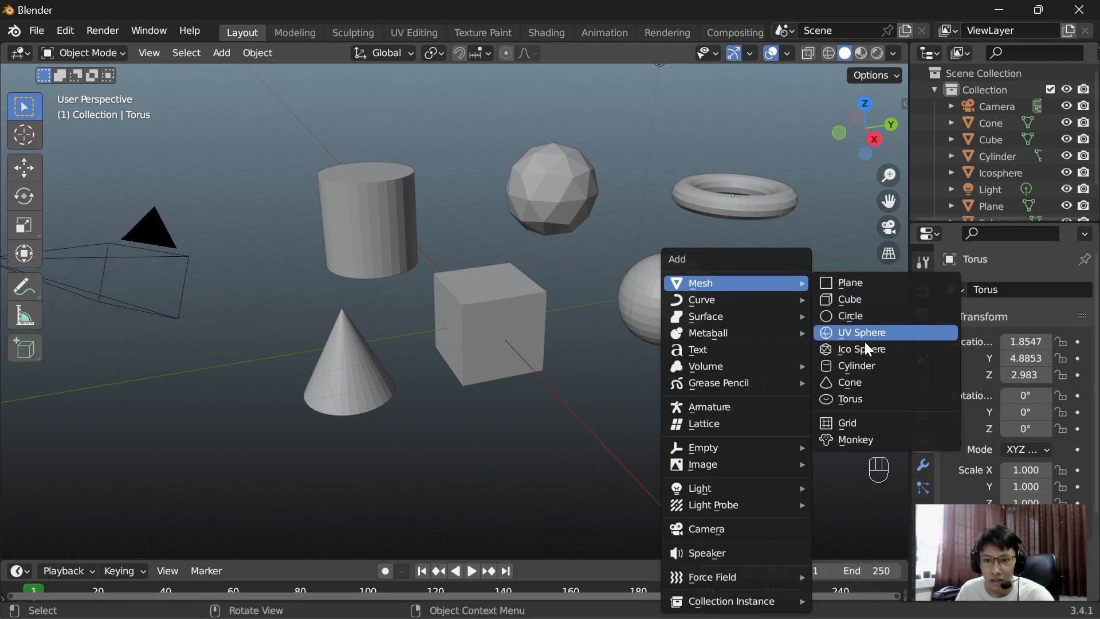
click(863, 424)
click(539, 464)
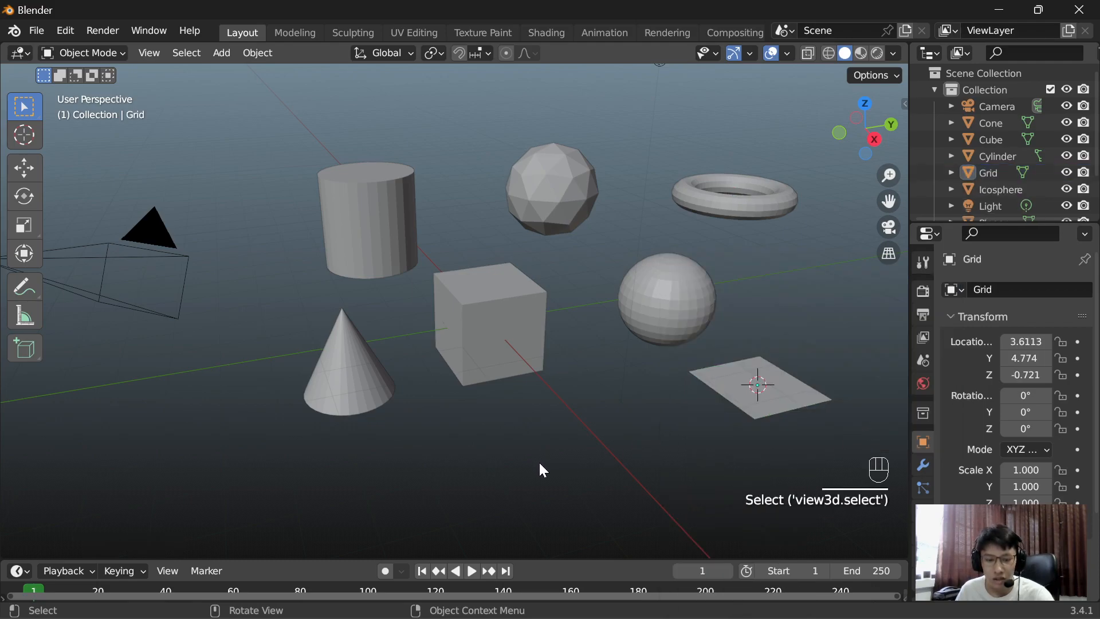
Step: Place the 3D cursor in the empty space below the cube, add a monkey mesh there and clear the selection
shift+right_click(538, 461)
key(shift+a)
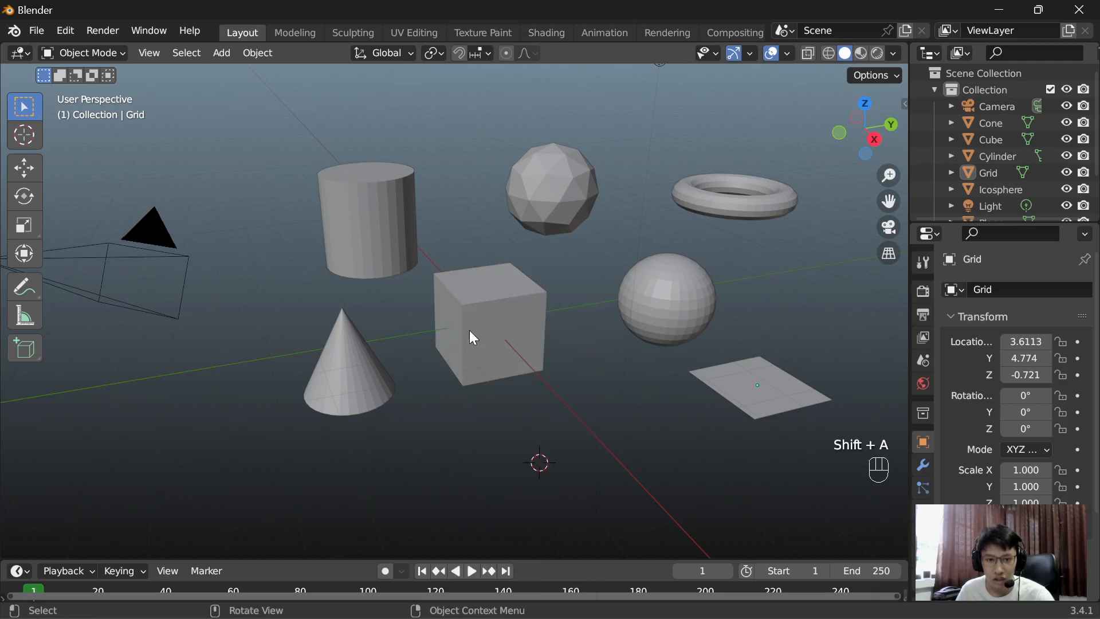
key(shift+a)
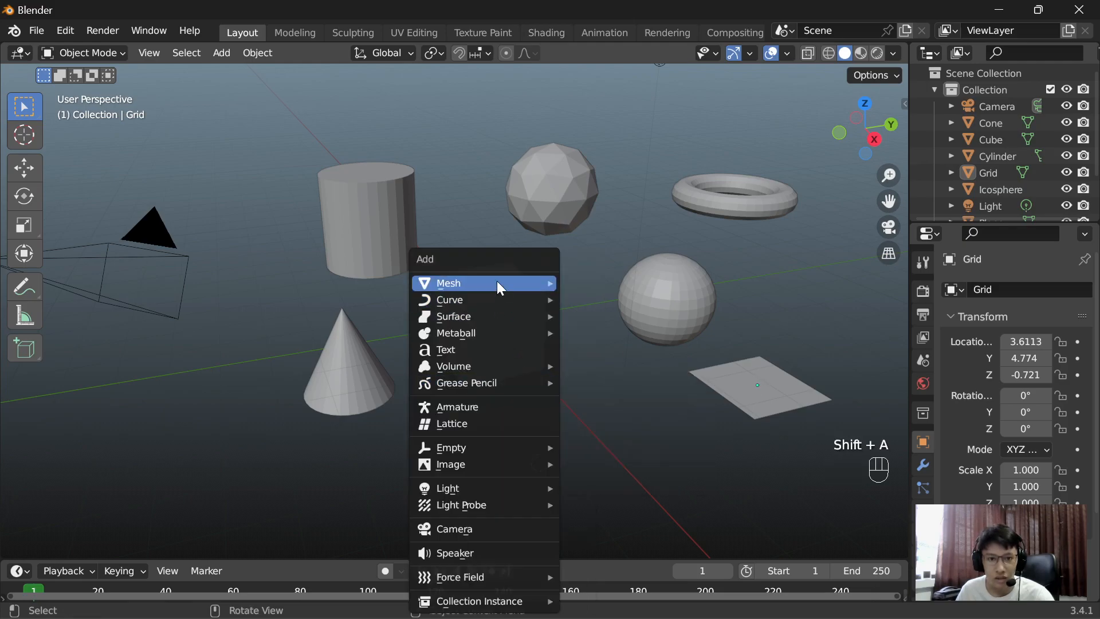
mouse_move(497, 283)
click(624, 440)
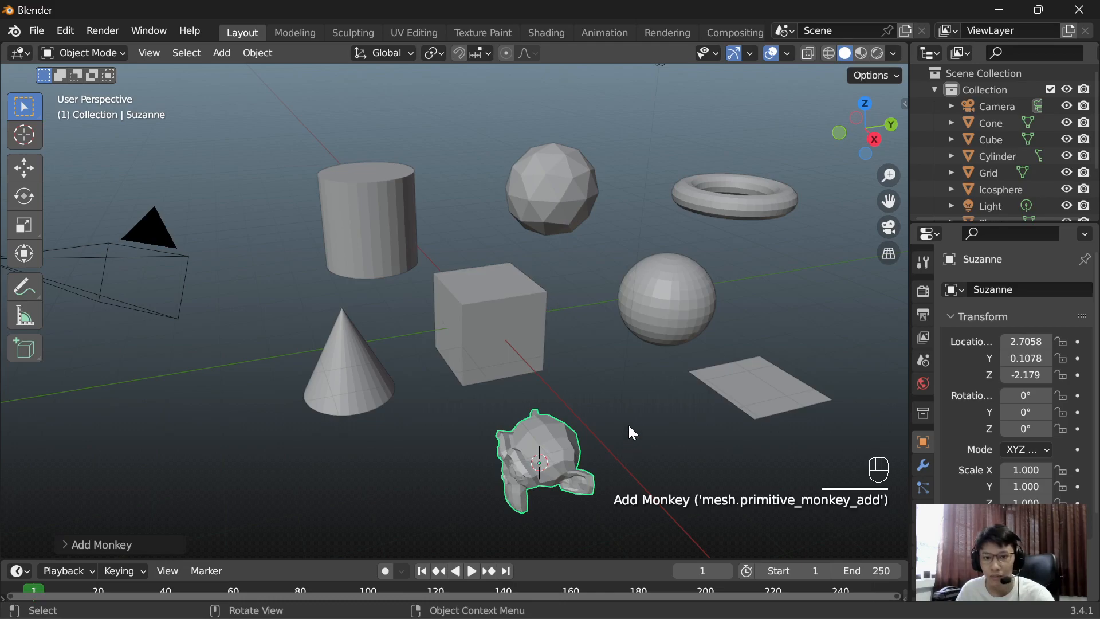
click(631, 424)
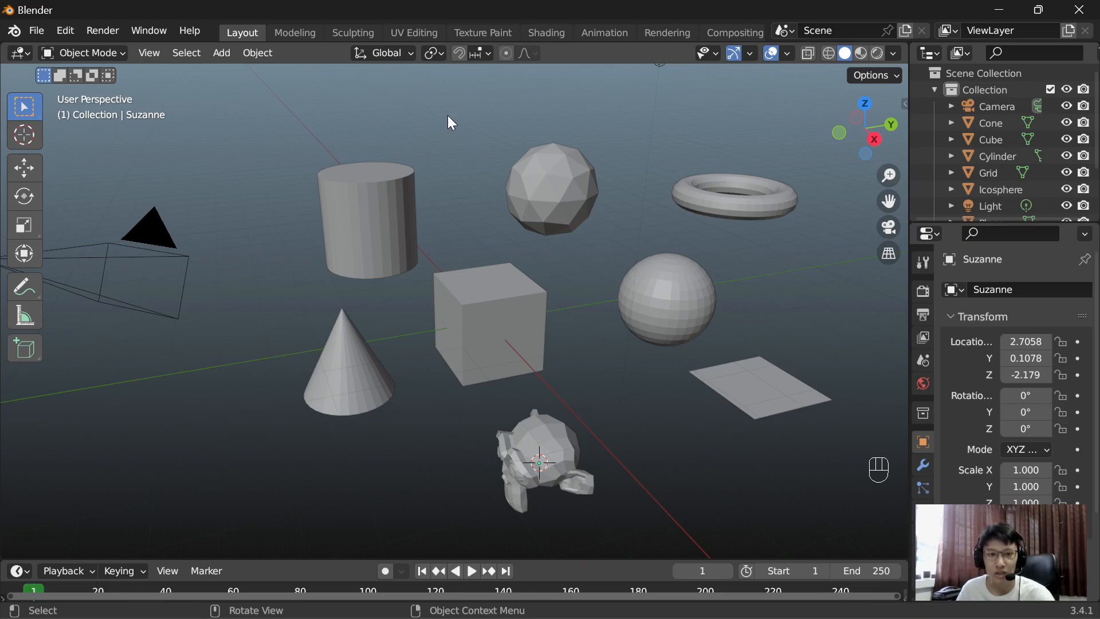
Step: Place the 3D cursor in the empty space below the cone, add a circle mesh there and clear the selection
middle_drag(356, 383, 313, 423)
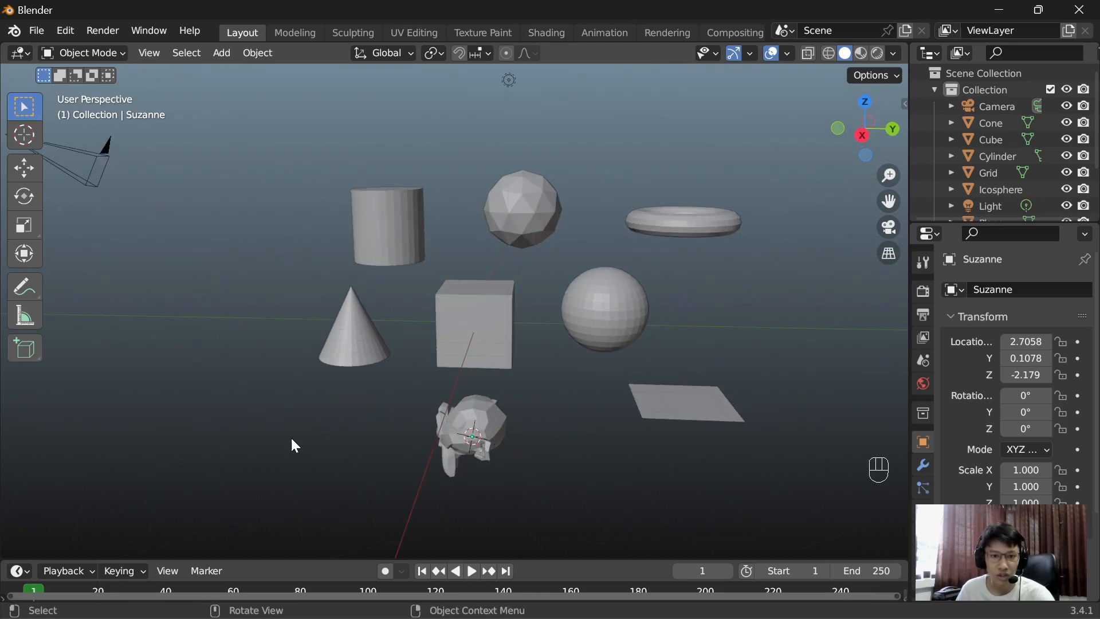
shift+right_click(285, 423)
key(shift+a)
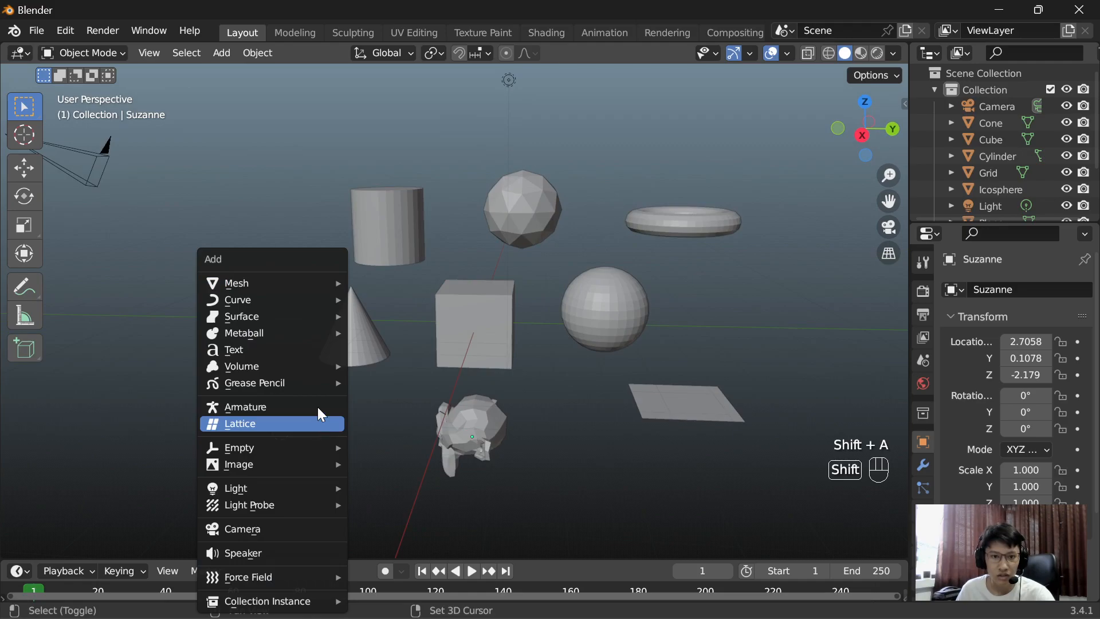
mouse_move(269, 284)
click(410, 316)
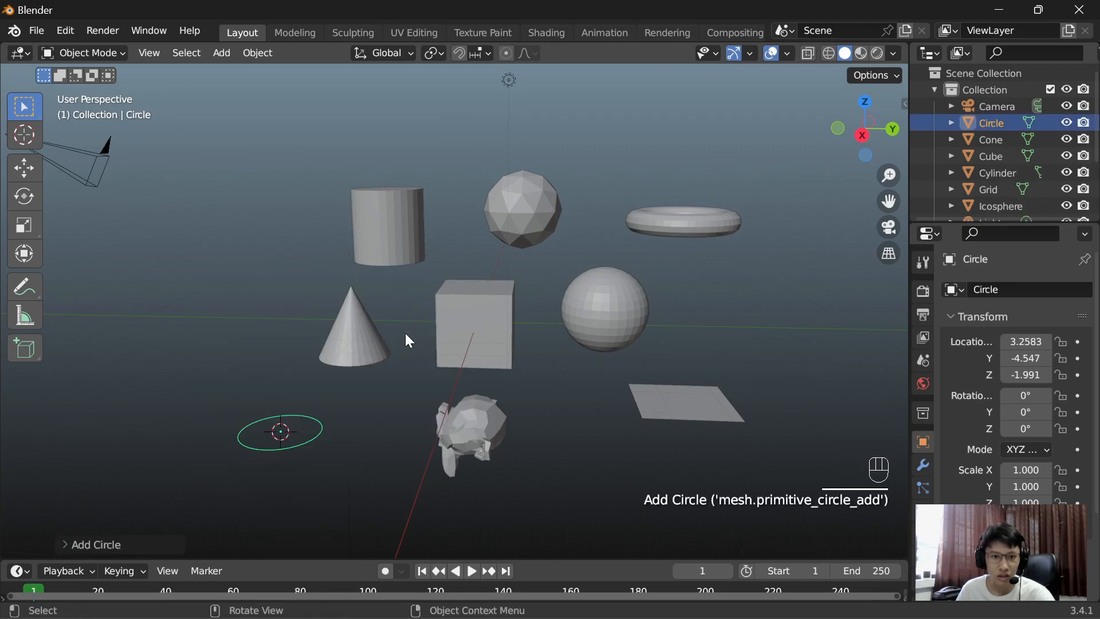
click(358, 425)
Step: Select the flat grid mesh below the UV sphere and delete it
middle_drag(319, 395, 346, 408)
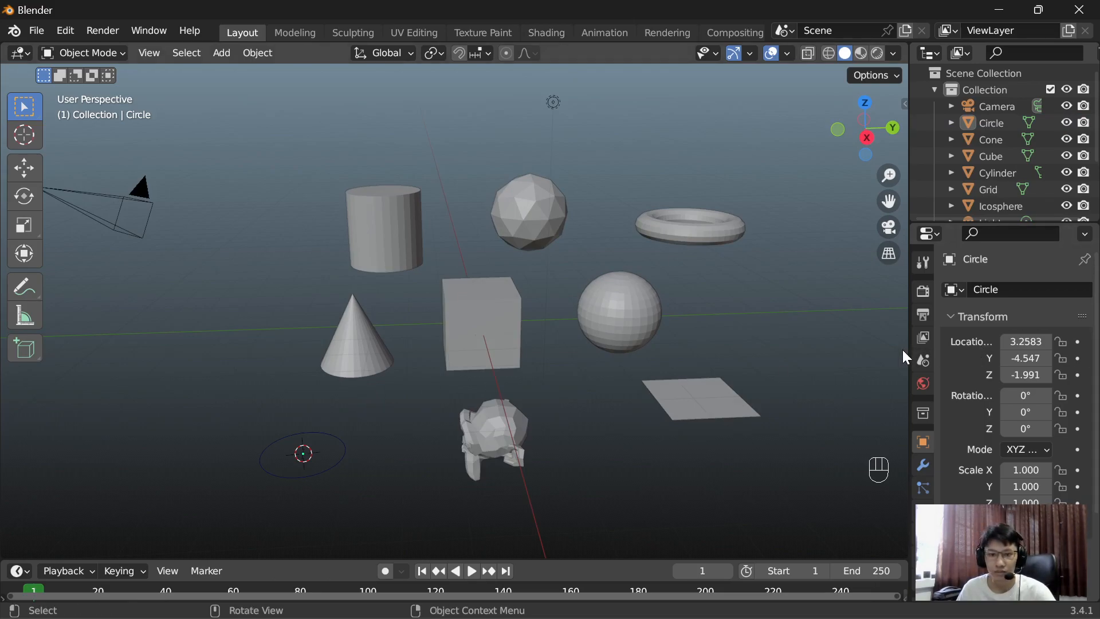
scroll(606, 421, up, 5)
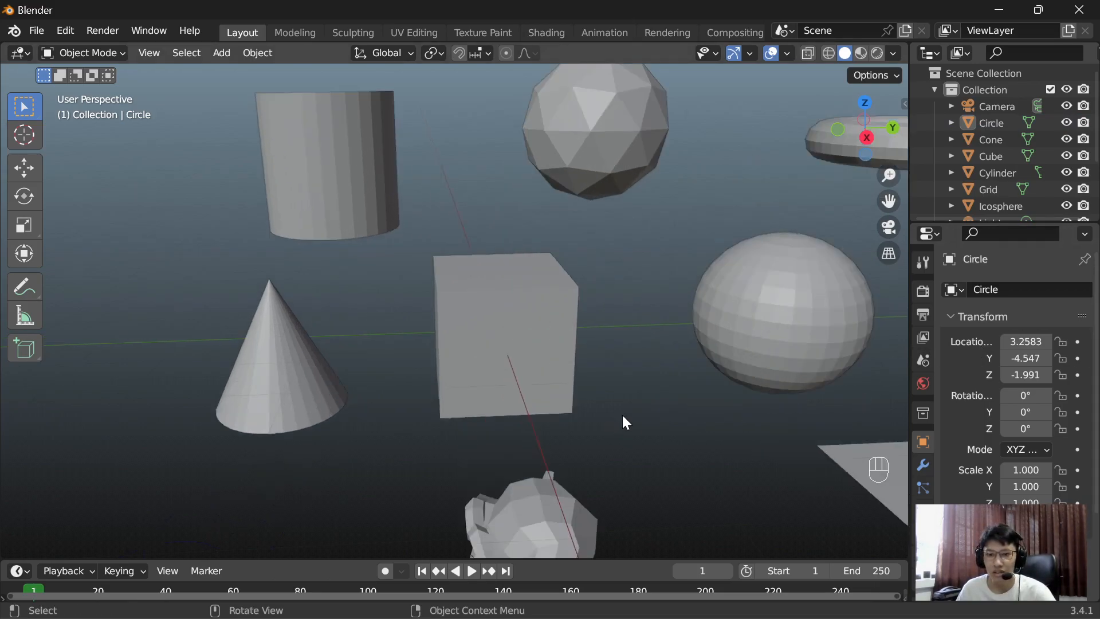
shift+middle_drag(694, 465, 418, 322)
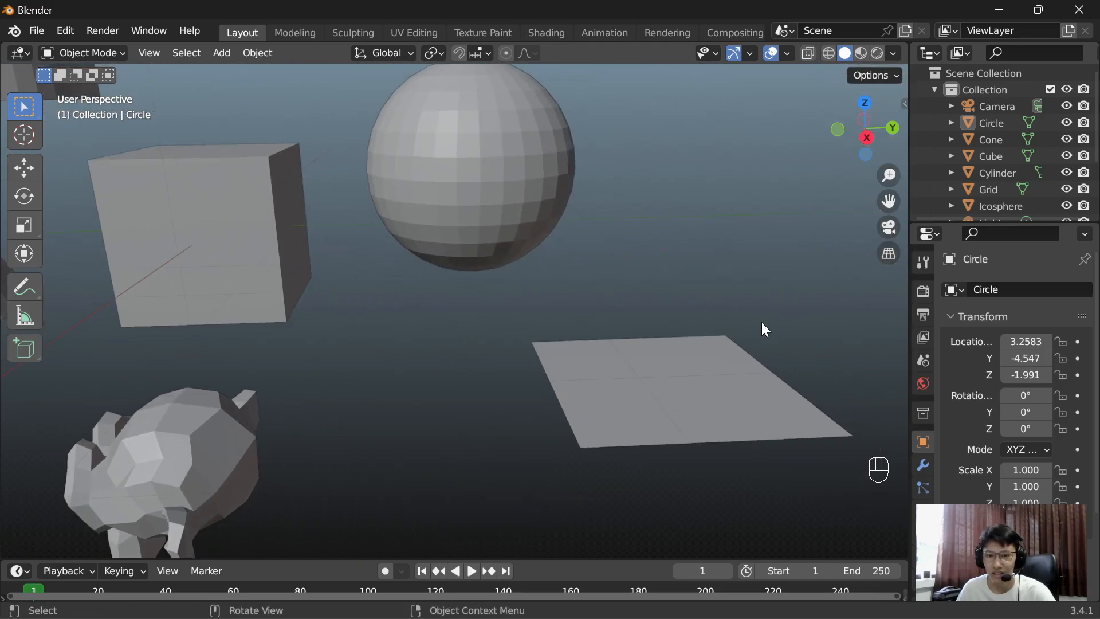
middle_drag(761, 322, 711, 382)
scroll(711, 383, up, 5)
shift+middle_drag(540, 483, 525, 159)
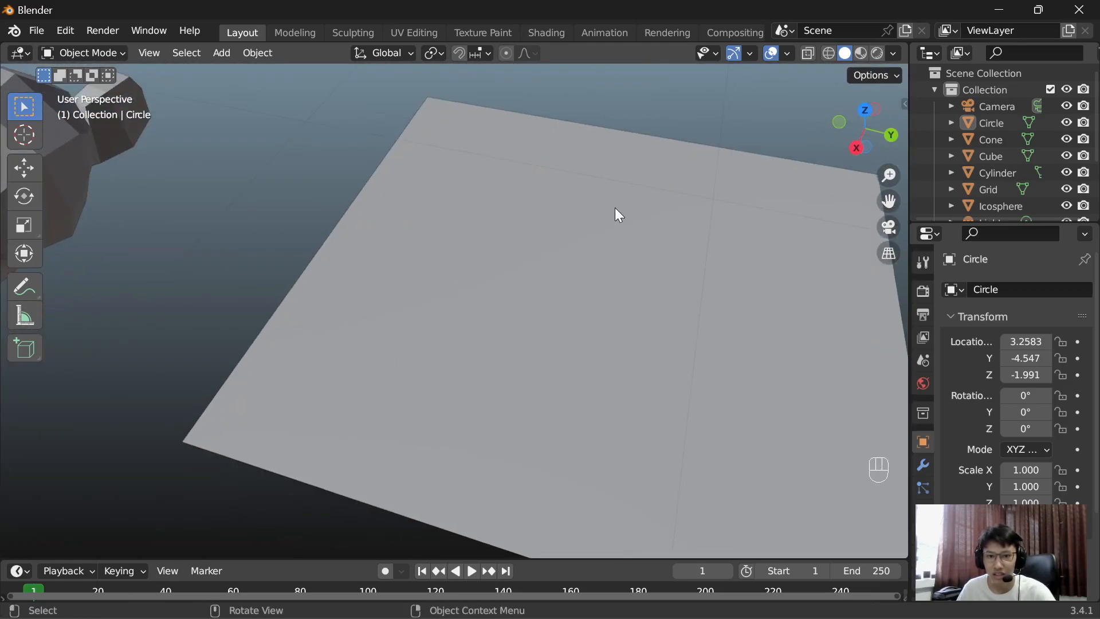
scroll(607, 241, down, 3)
click(534, 295)
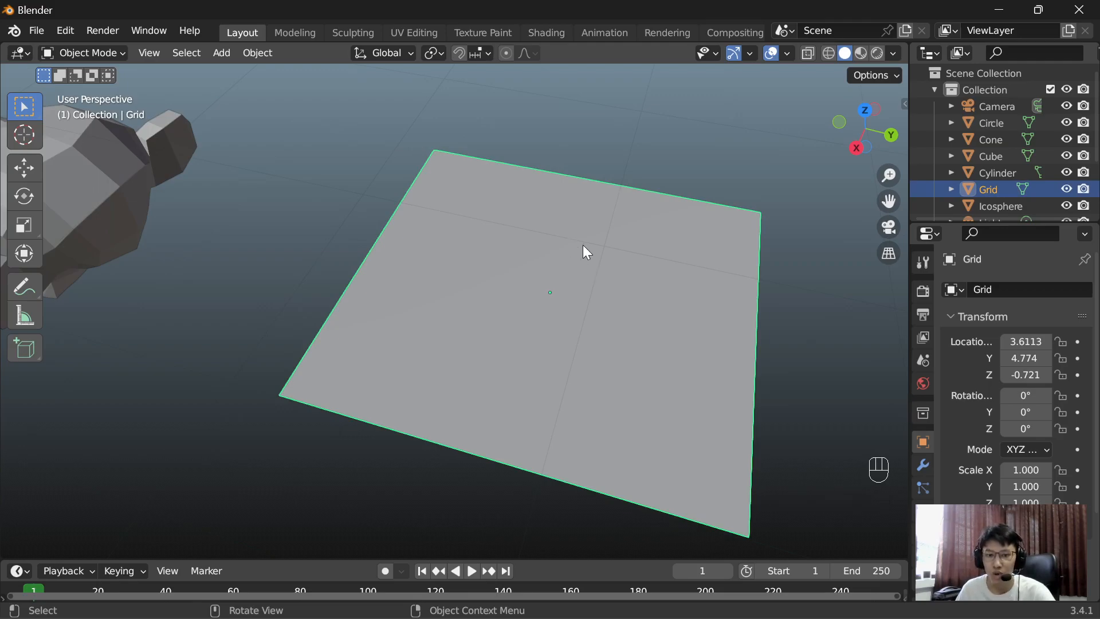
scroll(583, 248, down, 2)
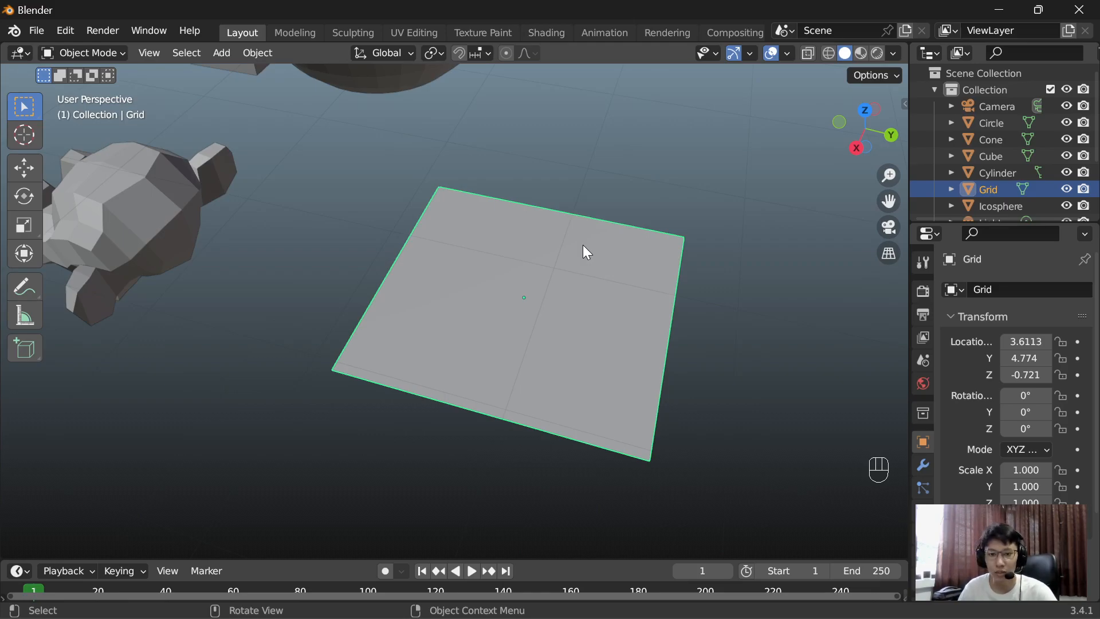
key(Delete)
scroll(585, 252, down, 5)
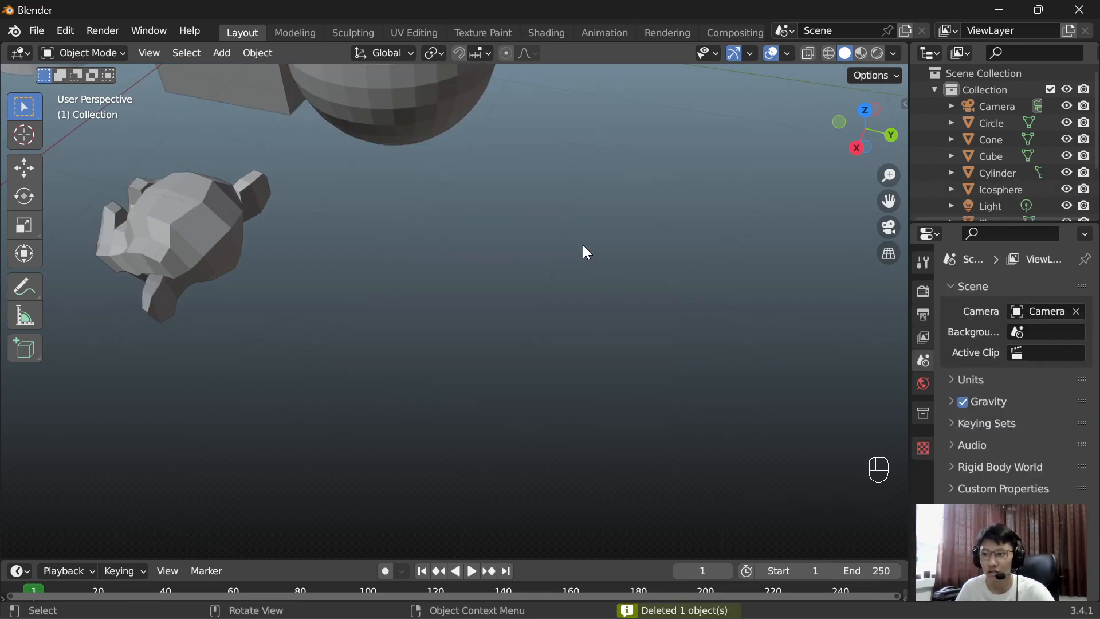
Step: Select the circle mesh below the cone by its outline and delete it
shift+middle_drag(396, 252, 659, 268)
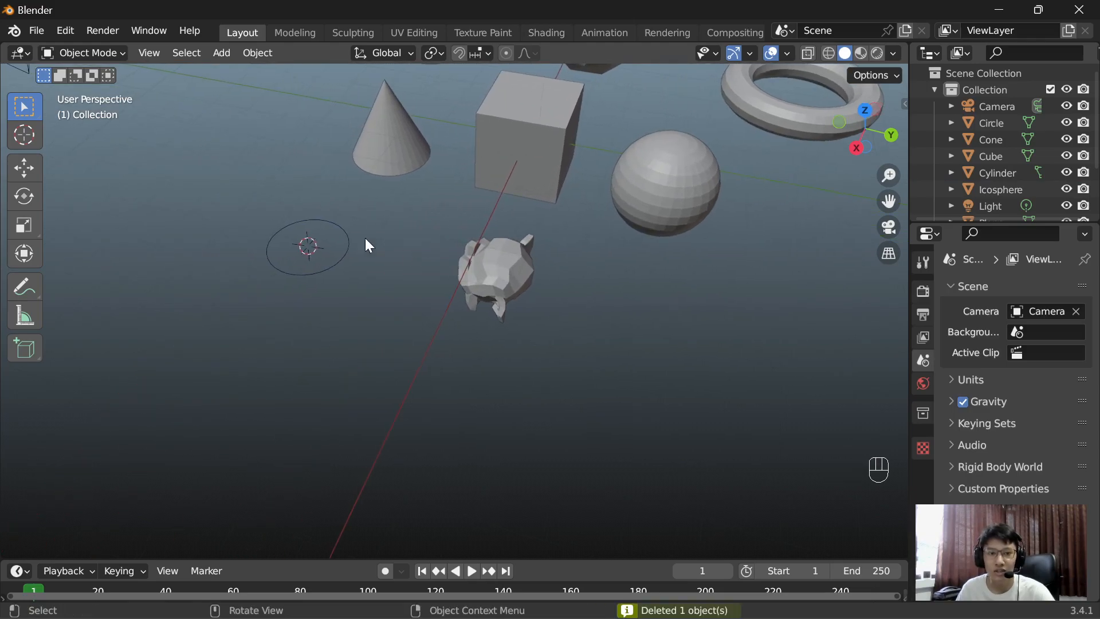
shift+middle_drag(379, 235, 490, 263)
scroll(612, 314, up, 4)
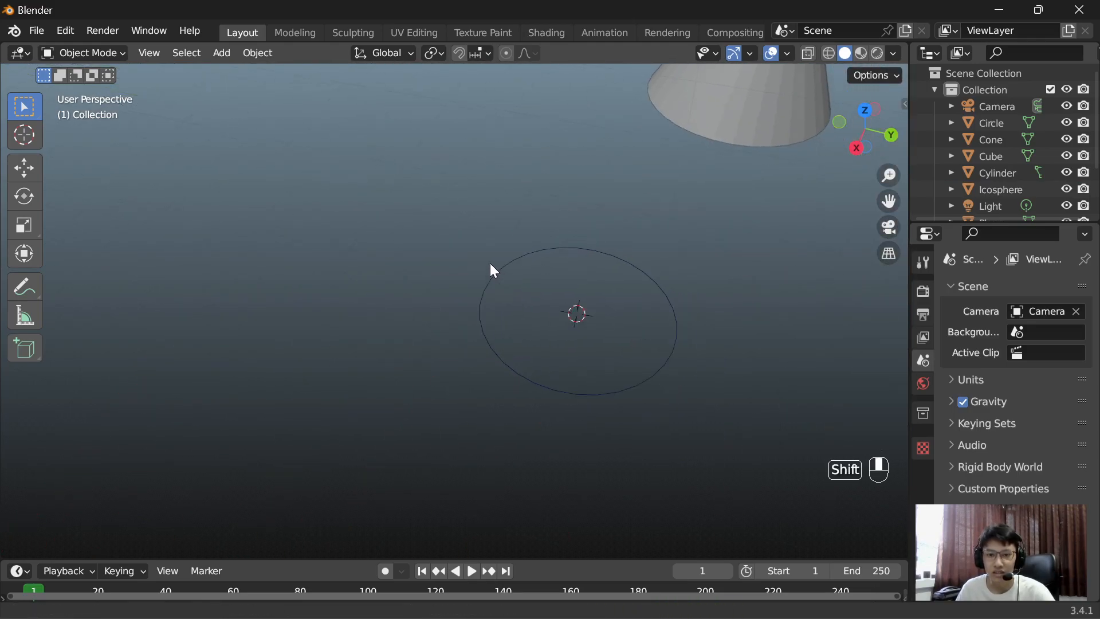
click(670, 305)
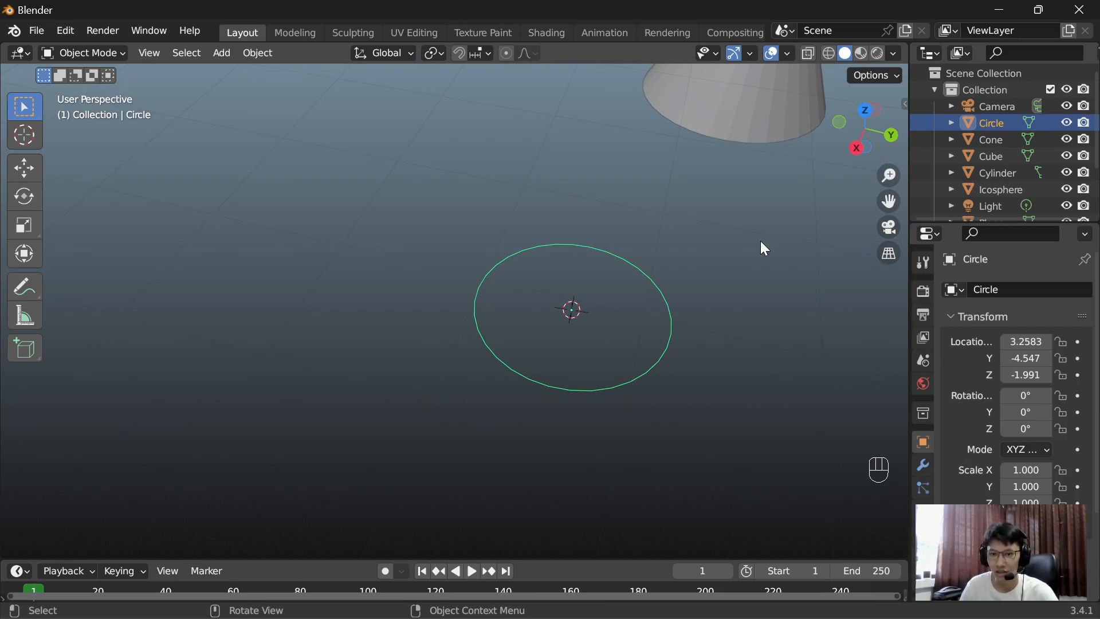
key(Delete)
scroll(706, 273, down, 6)
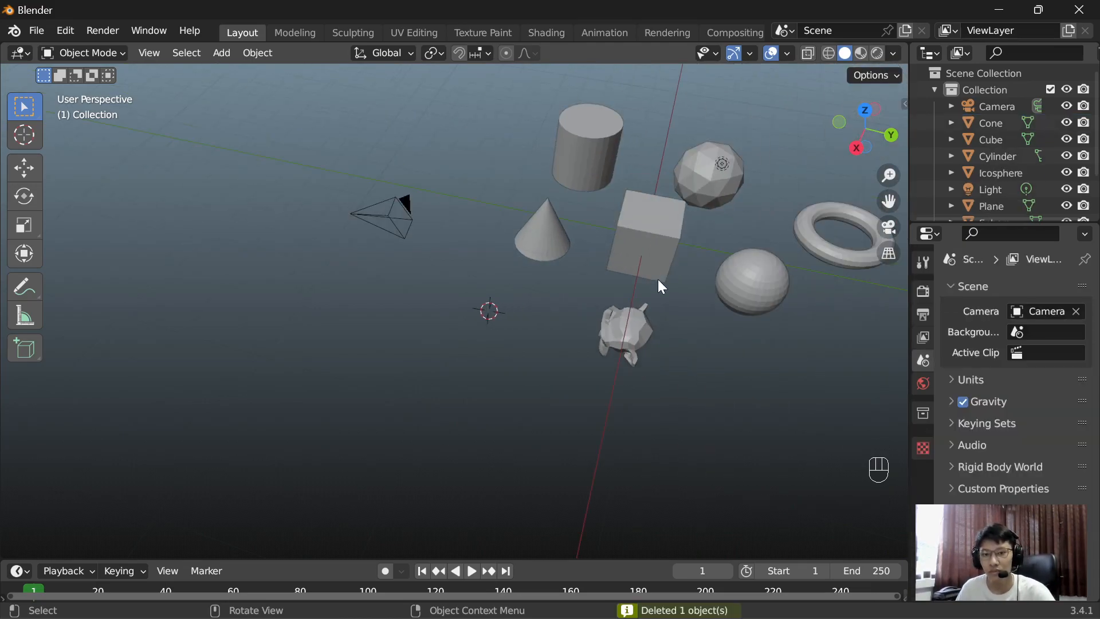
Step: Move the UV sphere with the Move tool to about X 2.6, Y 3.22, Z 1.17
middle_drag(596, 270, 582, 232)
scroll(614, 291, up, 3)
shift+middle_drag(646, 309, 626, 313)
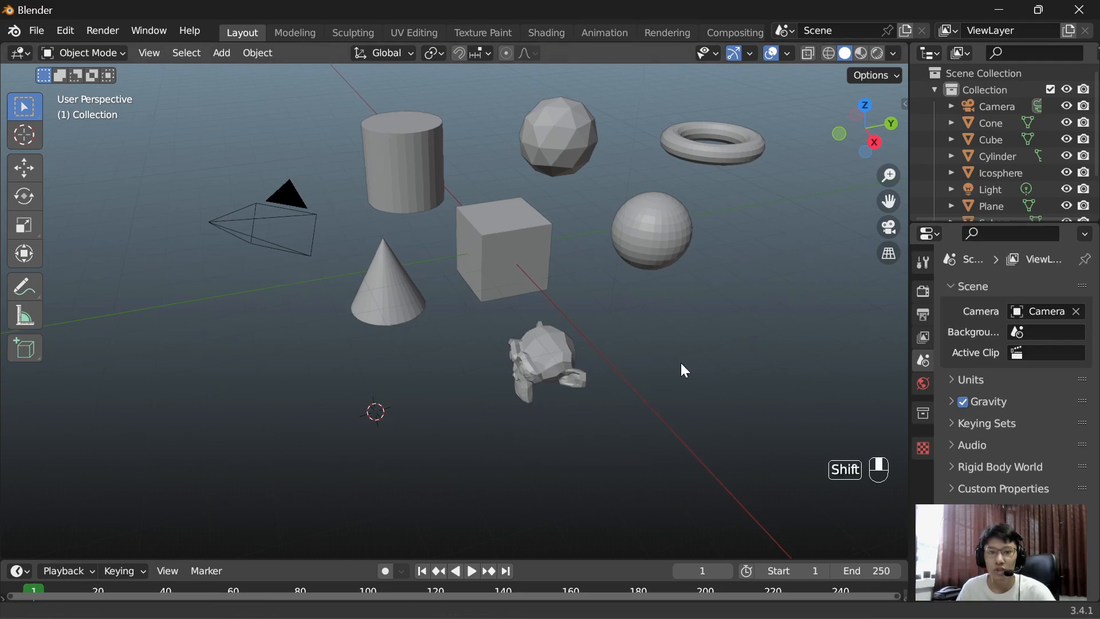
shift+middle_drag(683, 368, 678, 376)
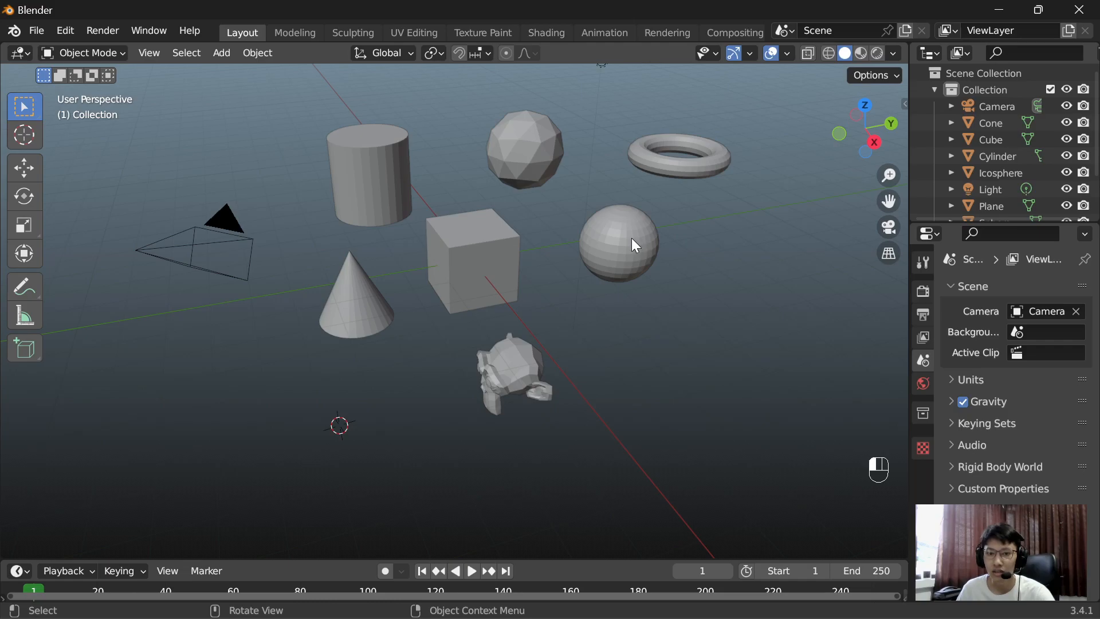
click(593, 257)
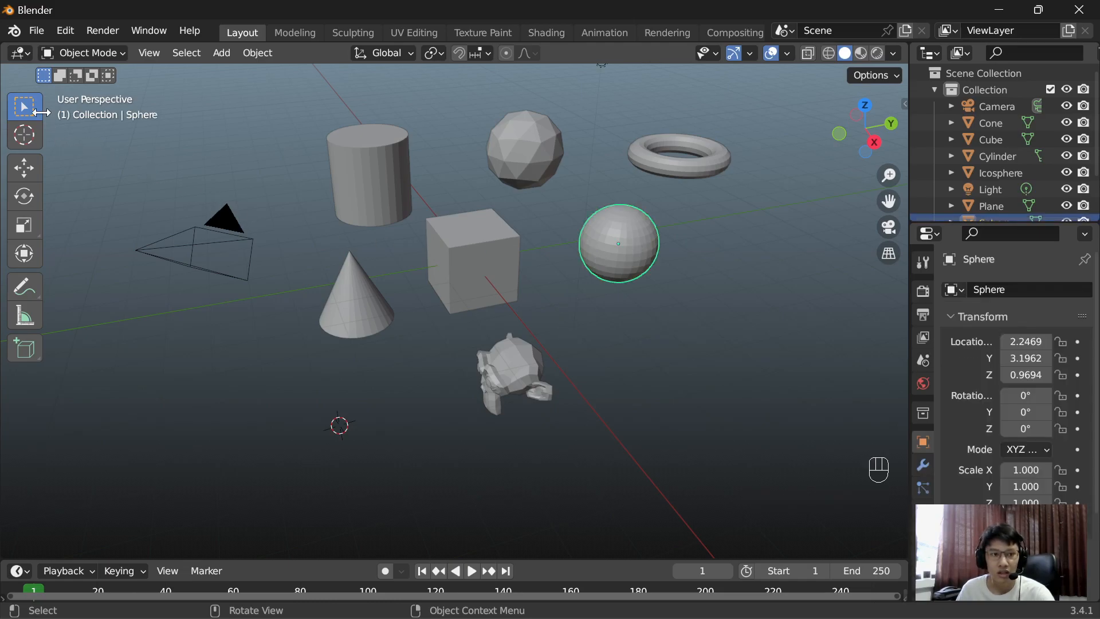
click(34, 164)
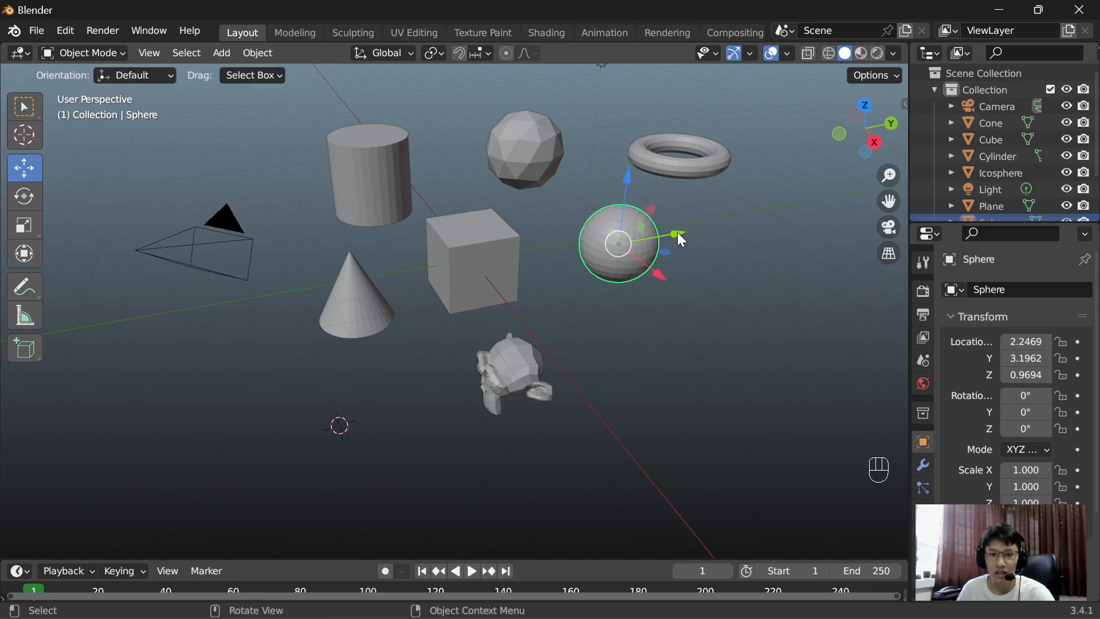
drag(703, 229, 667, 281)
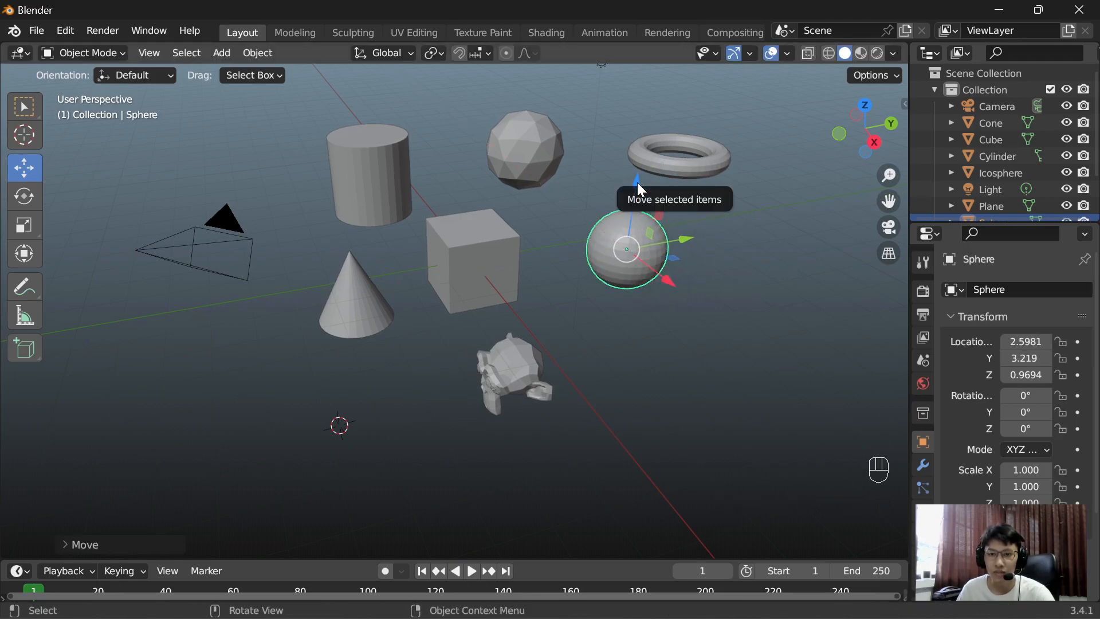
mouse_move(638, 183)
mouse_down()
mouse_move(637, 154)
mouse_move(633, 191)
mouse_up()
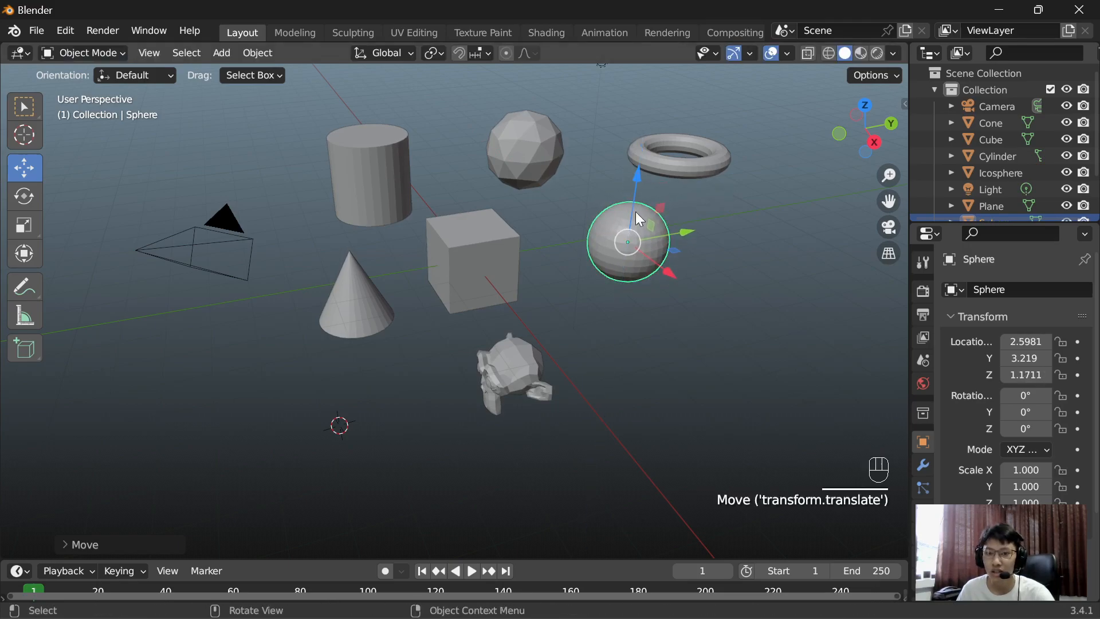
Step: Try moving the UV sphere freely in the view plane, undo that move and clear the selection
mouse_move(629, 250)
mouse_down()
mouse_move(682, 252)
mouse_move(659, 424)
mouse_move(544, 252)
mouse_move(630, 245)
mouse_move(616, 288)
mouse_move(611, 257)
mouse_up()
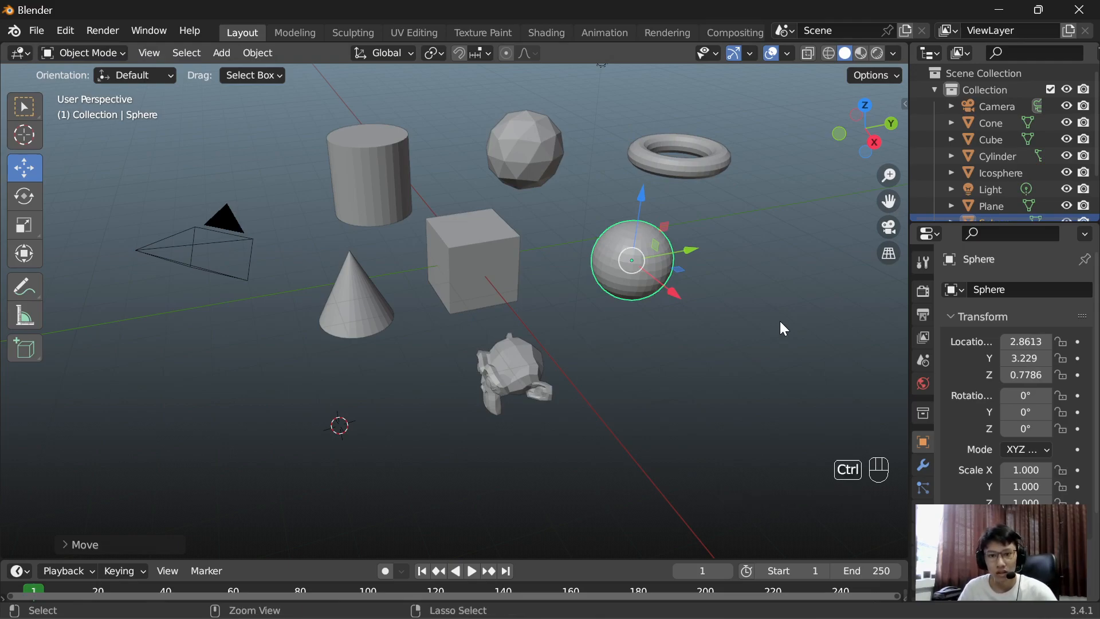
key(ctrl+z)
click(780, 322)
Step: Try to move the UV sphere about 2.85 m along the global Y axis, cancel the move and deselect it
middle_drag(721, 291, 687, 309)
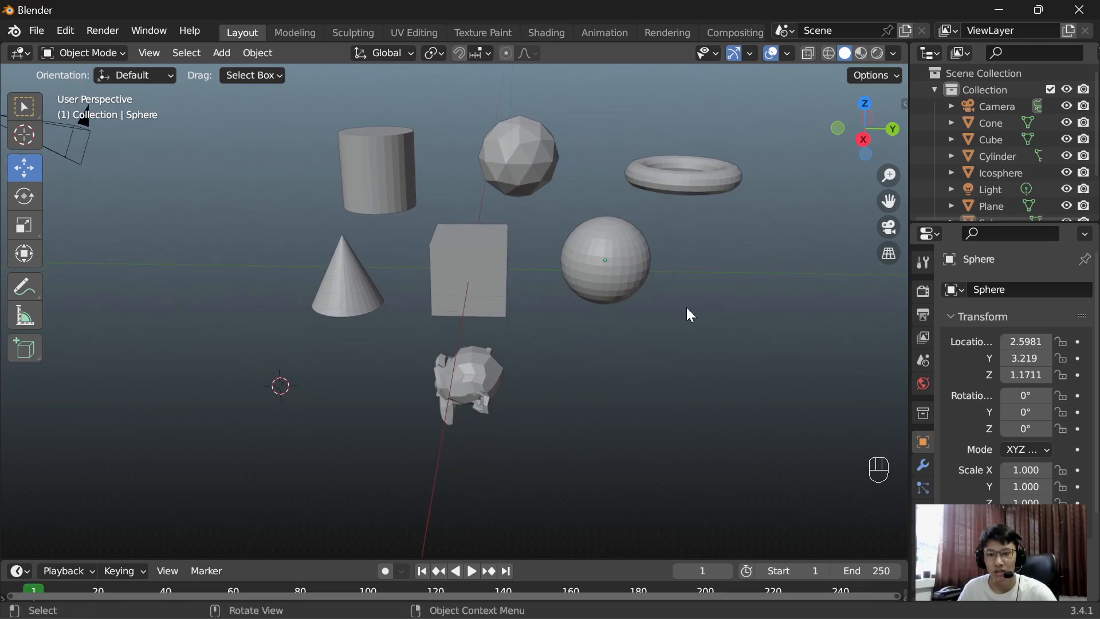
click(615, 256)
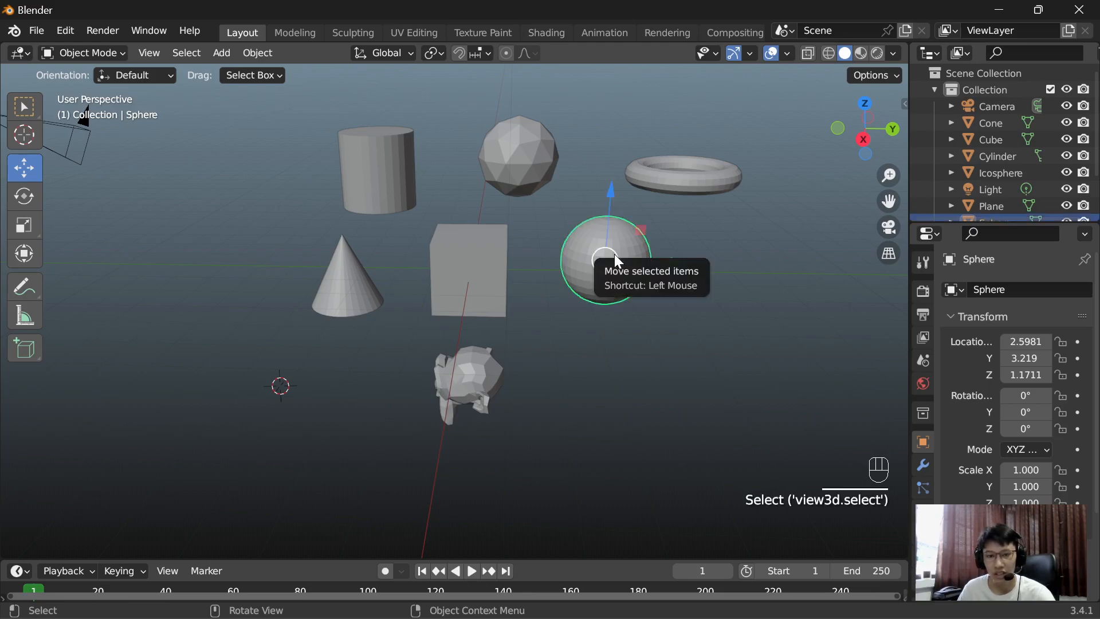
drag(614, 253, 678, 276)
key(y)
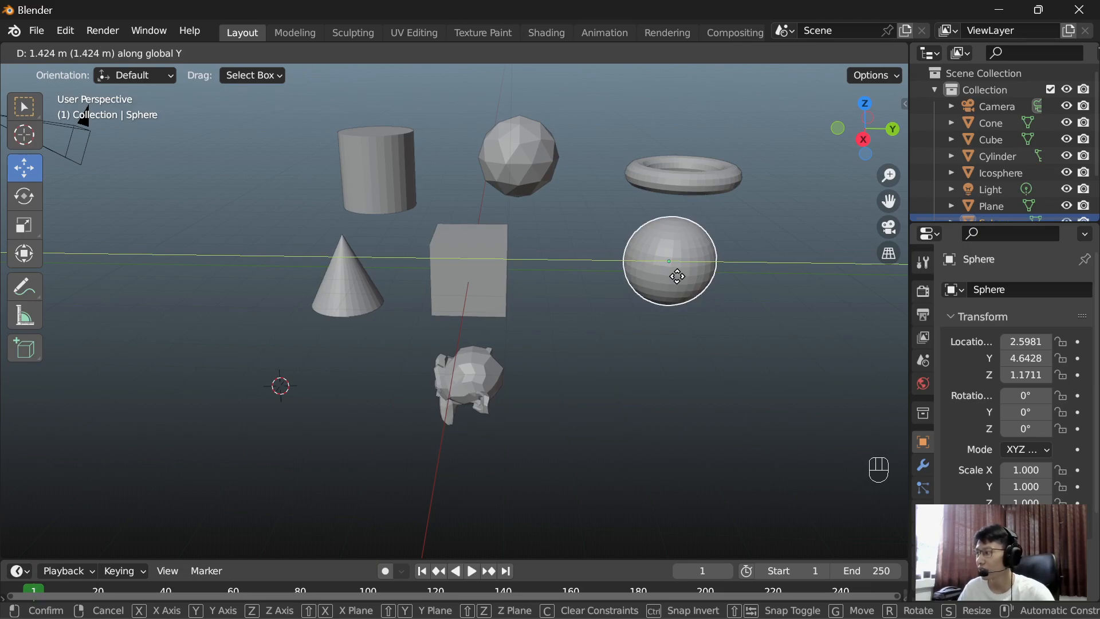
drag(677, 276, 779, 254)
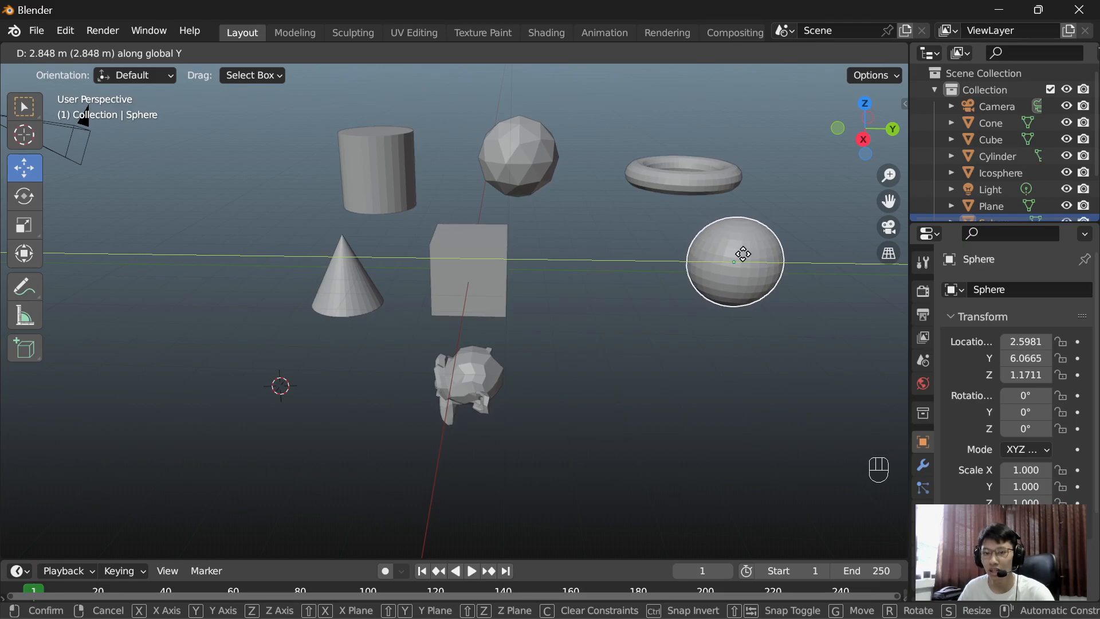
right_click(743, 261)
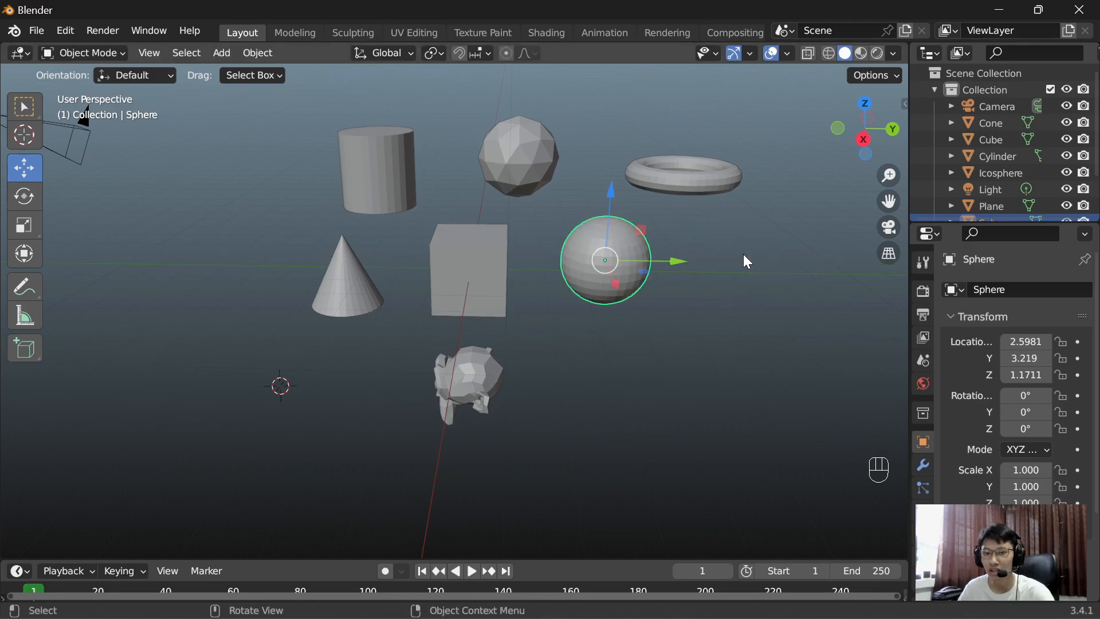
click(723, 352)
Step: Select the monkey mesh and try rotating it freely around the view axis, cancelling the rotation
middle_drag(665, 327, 613, 369)
shift+middle_drag(528, 454, 575, 381)
scroll(548, 323, up, 3)
shift+middle_drag(548, 323, 521, 280)
click(521, 281)
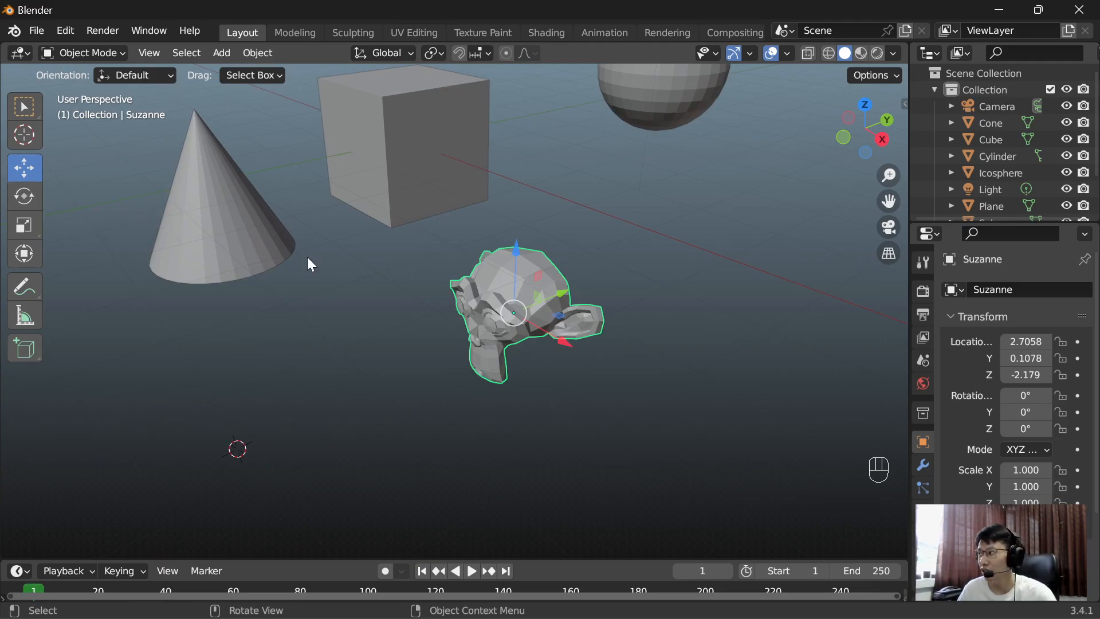
key(r)
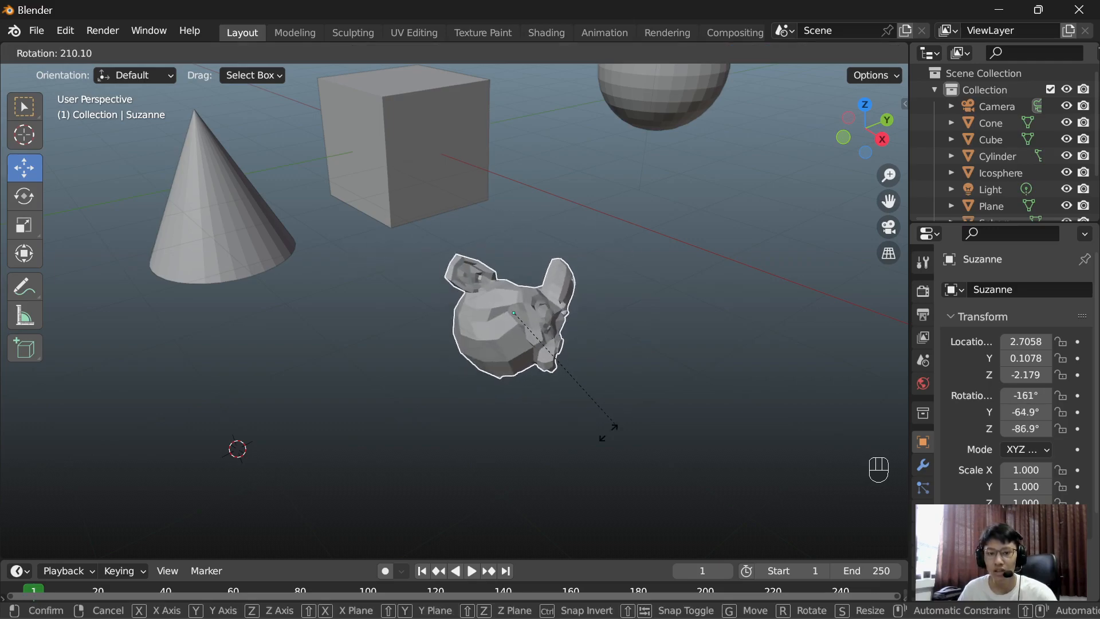
right_click(501, 156)
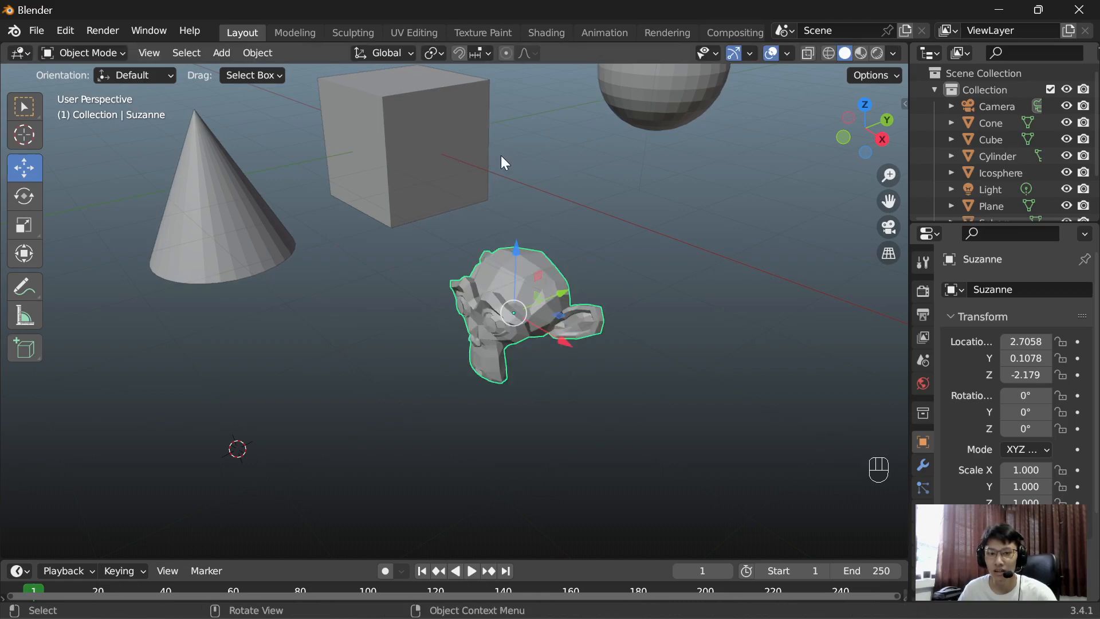
Step: View the monkey from the front and try rotating it around the global X axis, cancelling the rotation
middle_drag(405, 311, 437, 297)
click(448, 264)
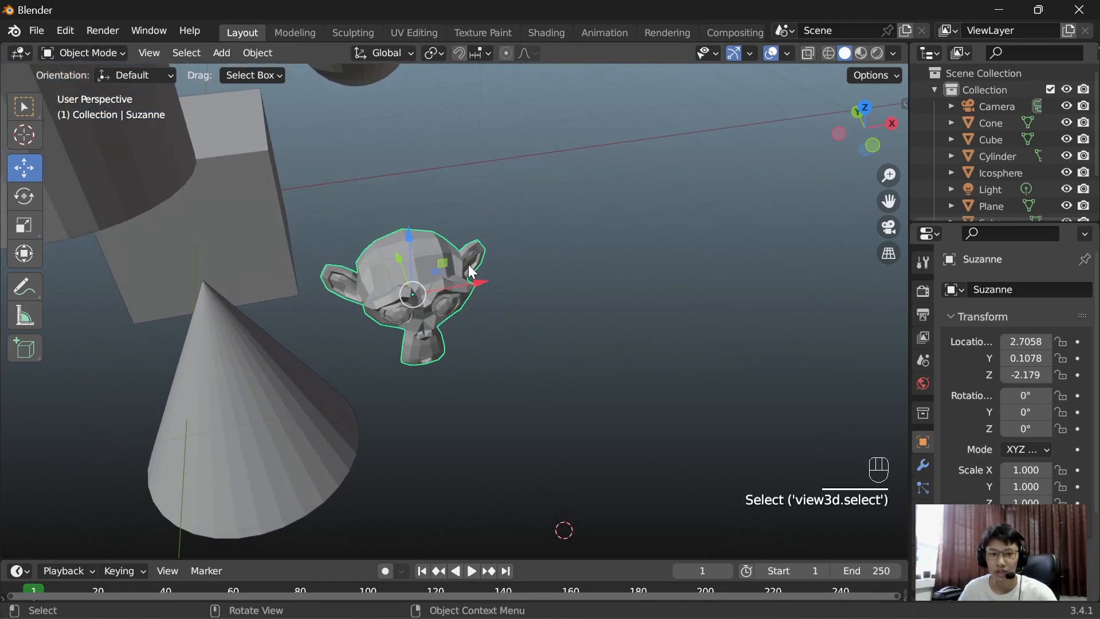
key(r)
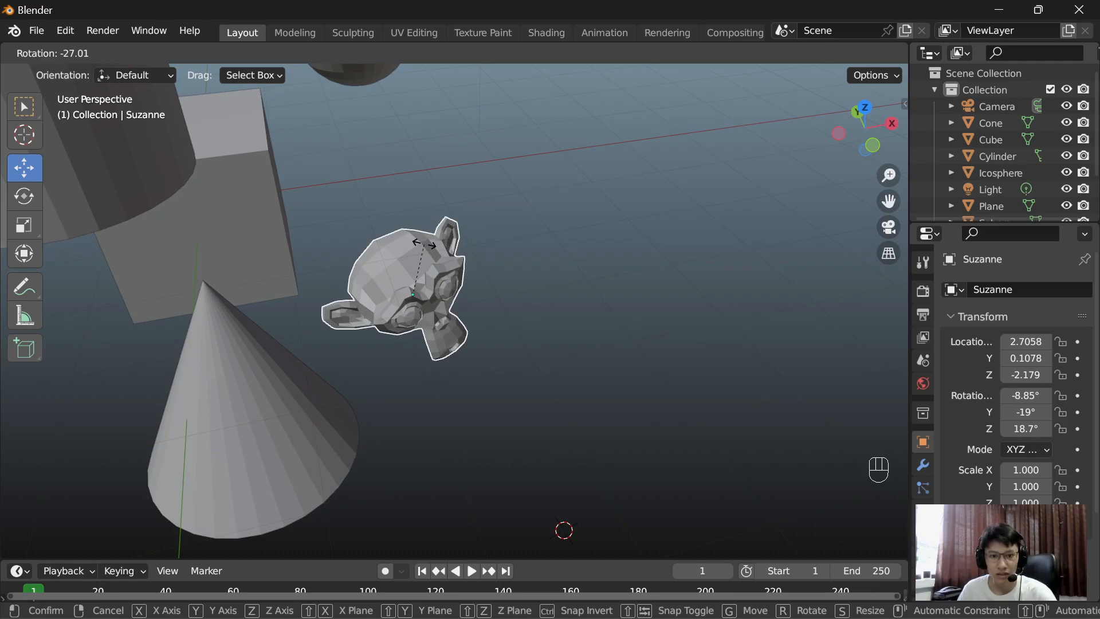
key(x)
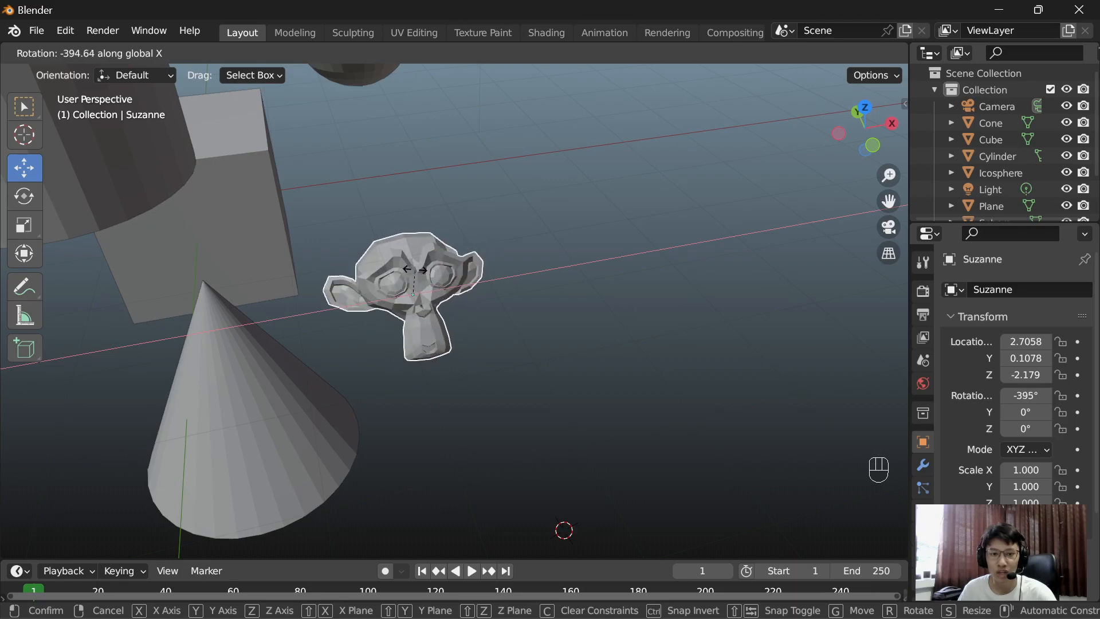
right_click(410, 252)
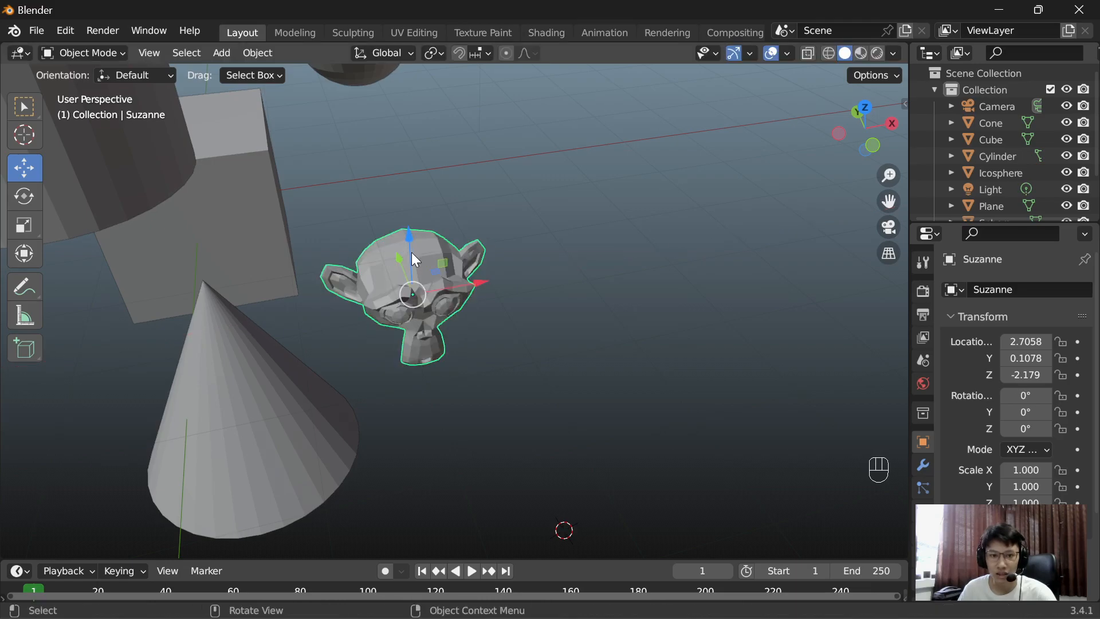
Step: Try rotating the monkey around the global Y axis by about 47°, cancelling the rotation
key(r)
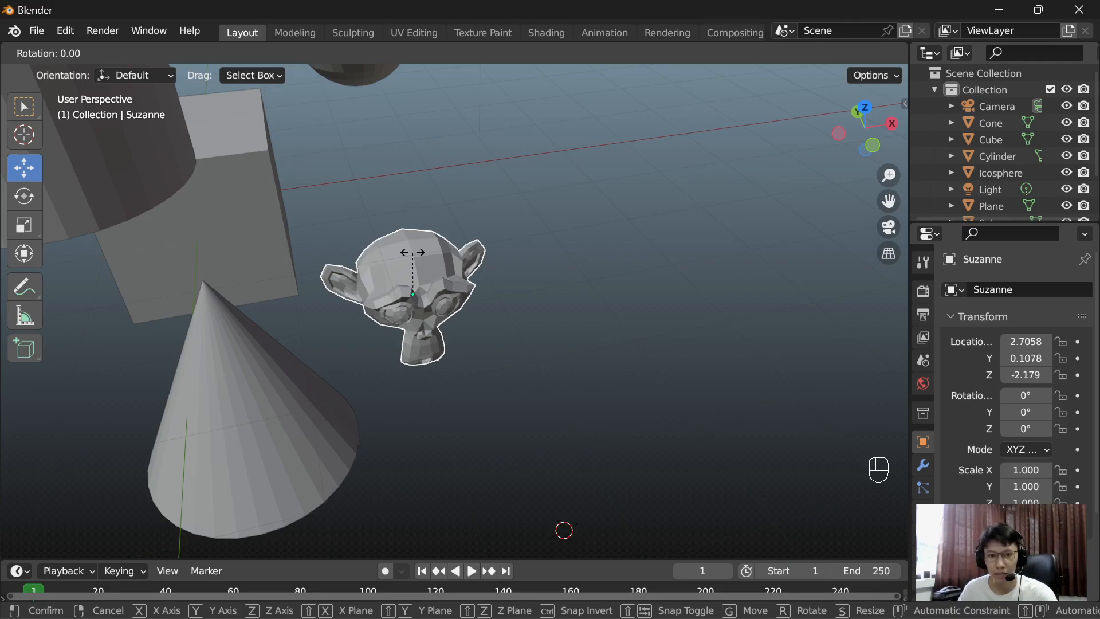
key(y)
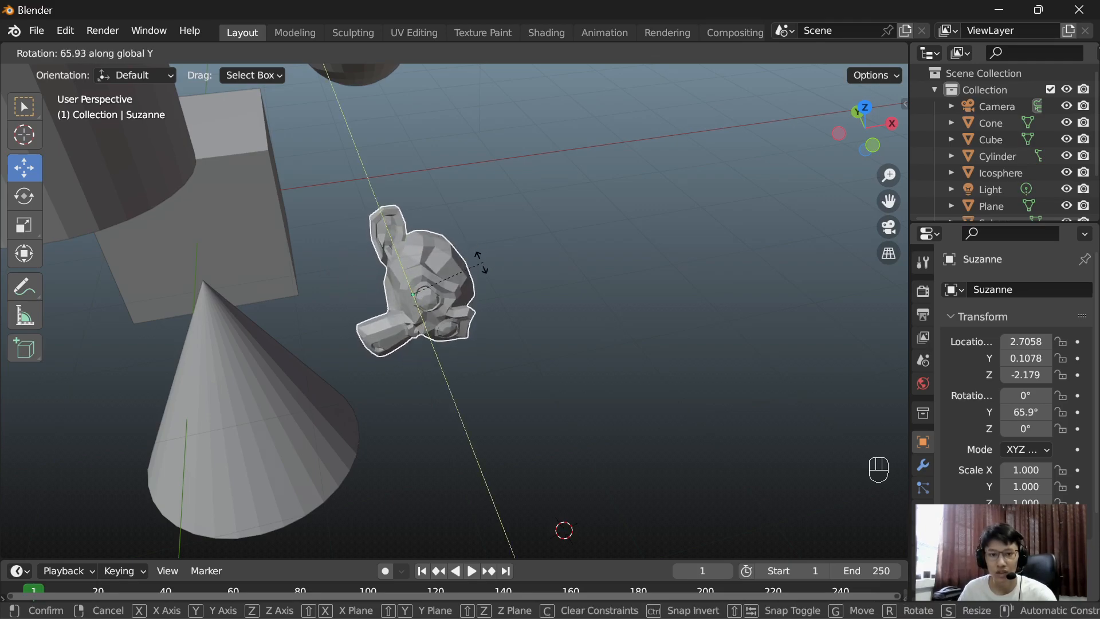
right_click(435, 273)
Step: Try rotating the monkey around the global Z axis, cancel the rotation and deselect the monkey
key(r)
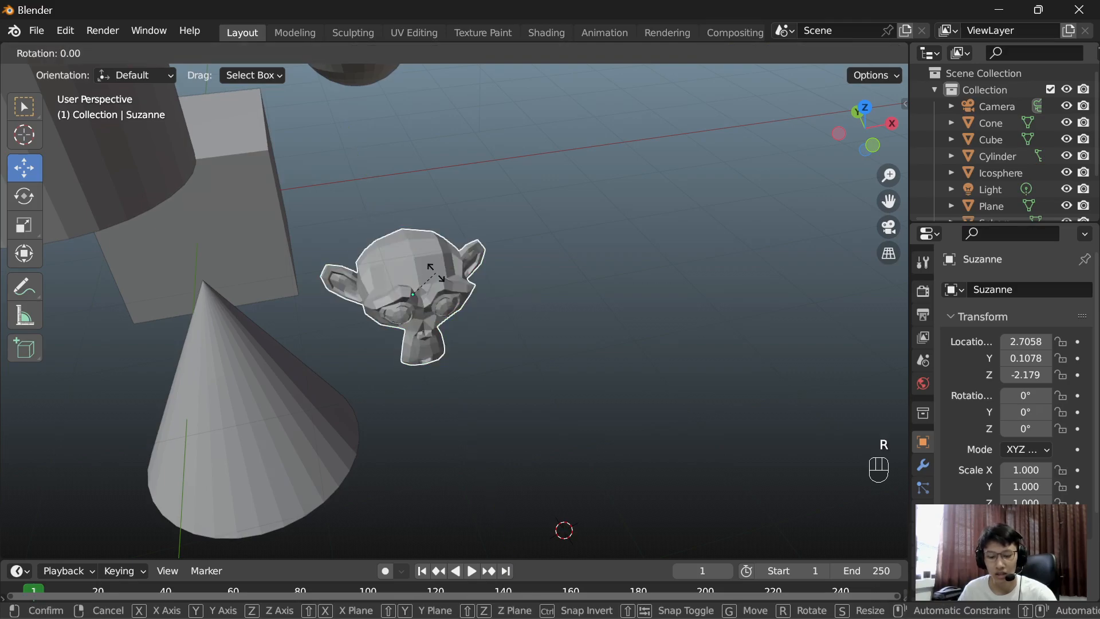
key(z)
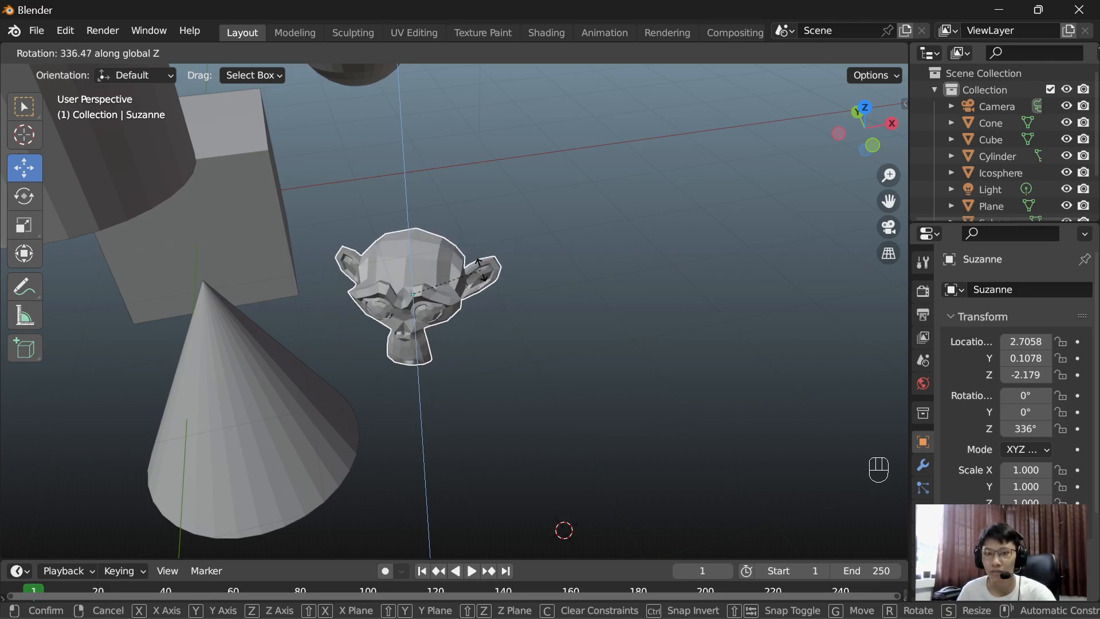
right_click(500, 246)
middle_drag(500, 245, 460, 239)
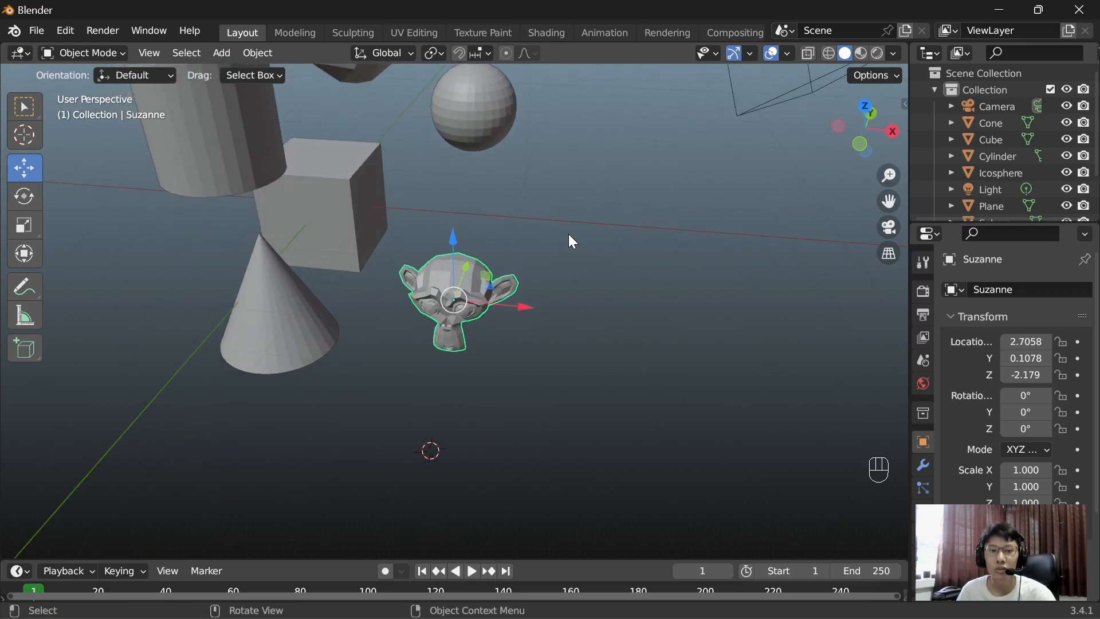
middle_drag(569, 233, 464, 228)
click(620, 239)
shift+middle_drag(644, 222, 627, 263)
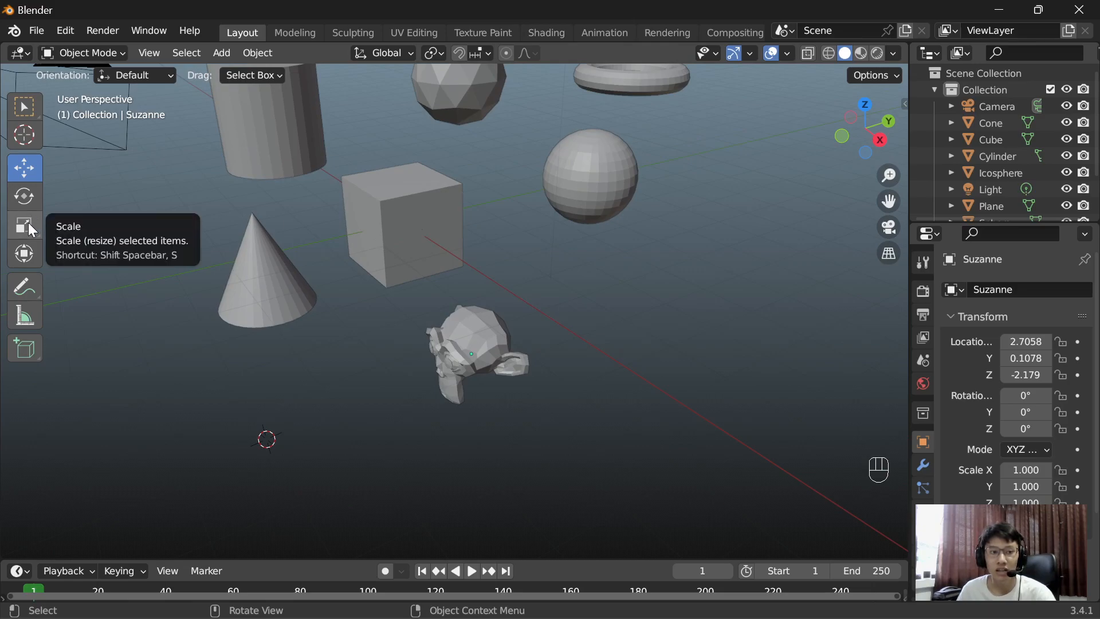
Step: Try enlarging the UV sphere uniformly to about 1.37 with the Scale tool, undo the resize and clear the selection
click(581, 193)
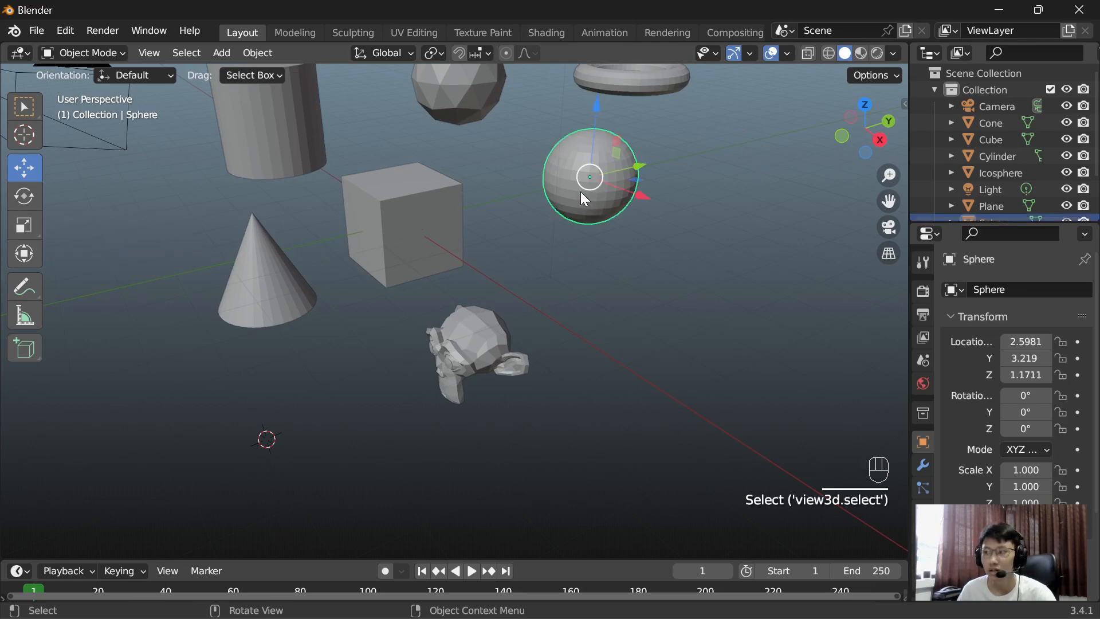
click(24, 225)
drag(640, 174, 596, 181)
key(ctrl+z)
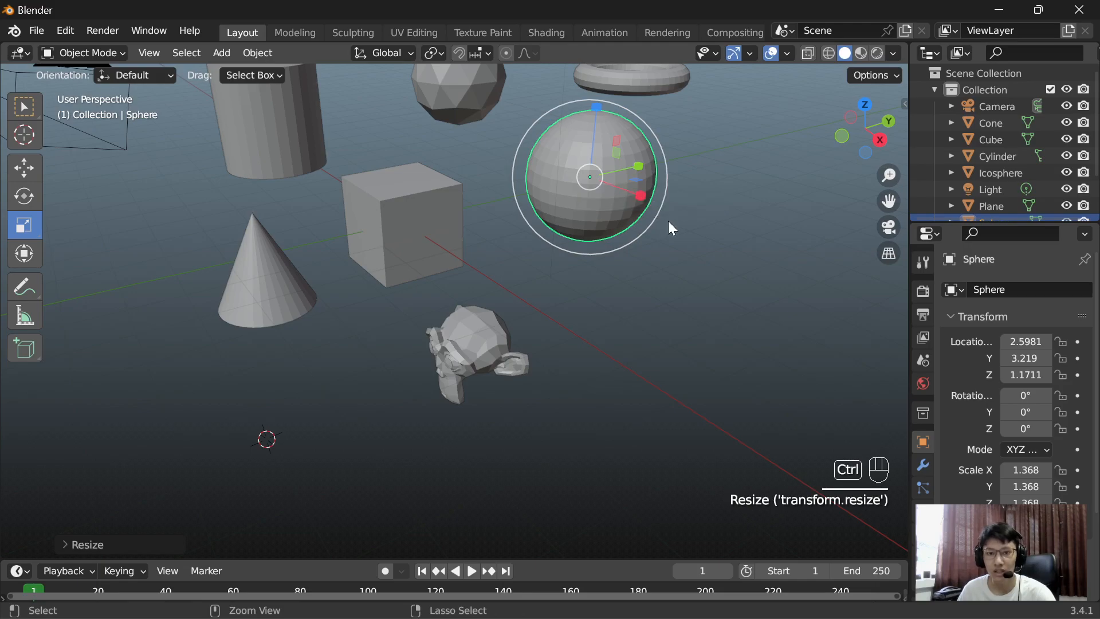
key(ctrl+z)
click(669, 252)
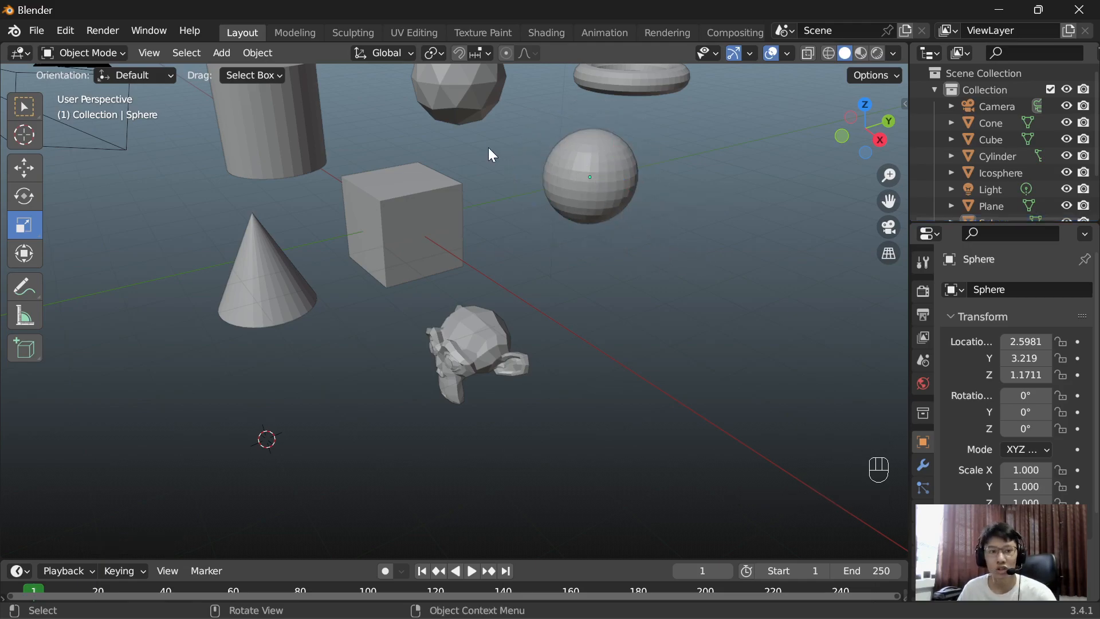
Step: Try scaling the UV sphere to about 3.15 along the global Y axis, cancel the scaling and deselect it
click(607, 150)
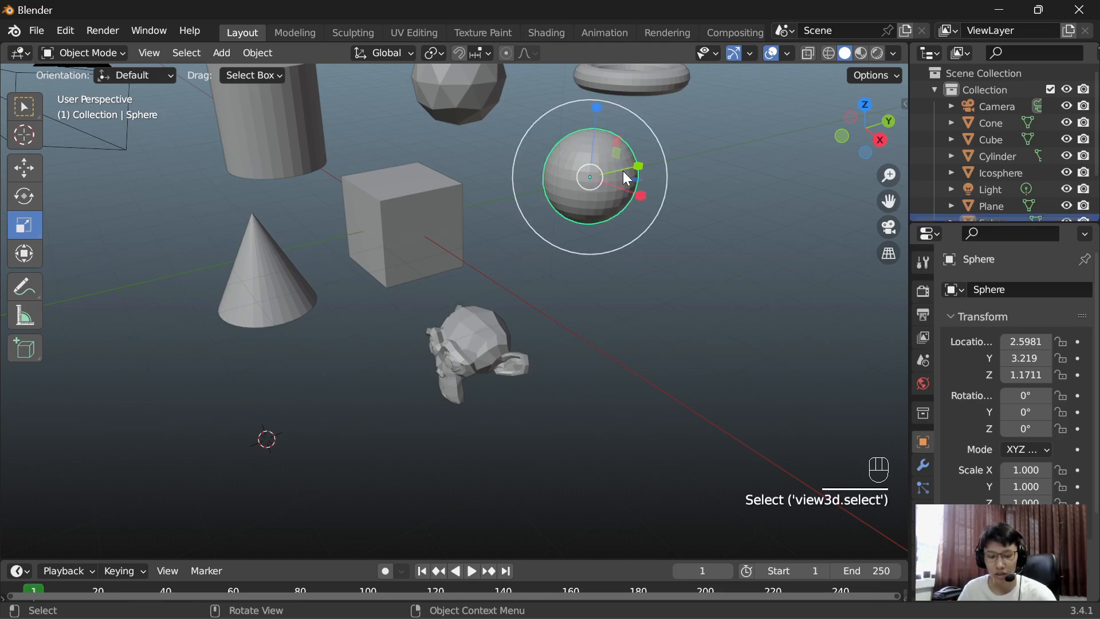
key(s)
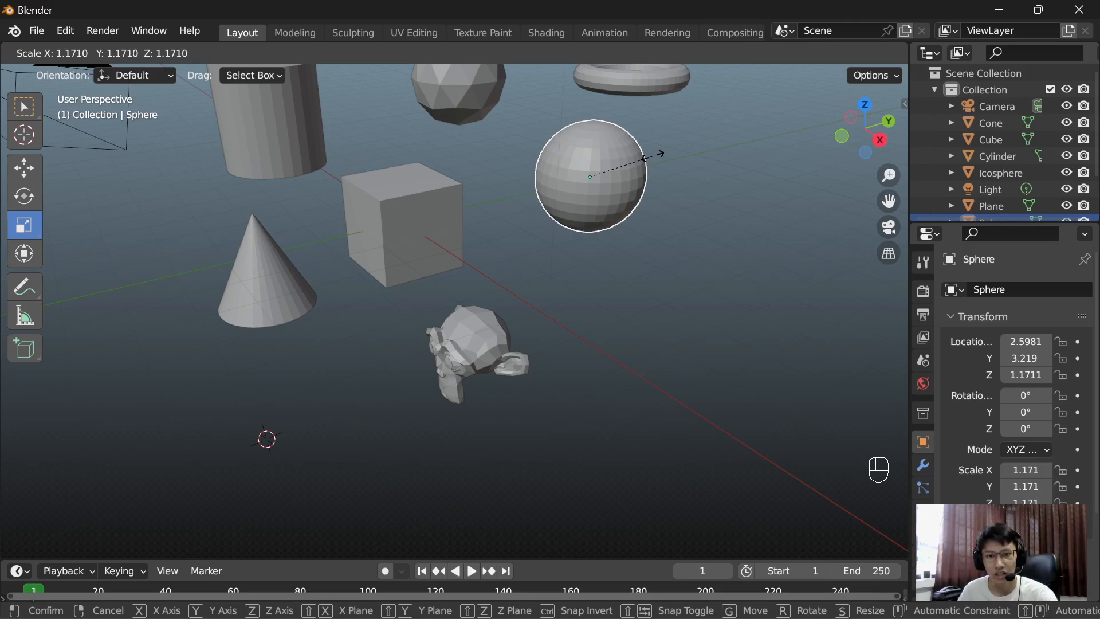
key(y)
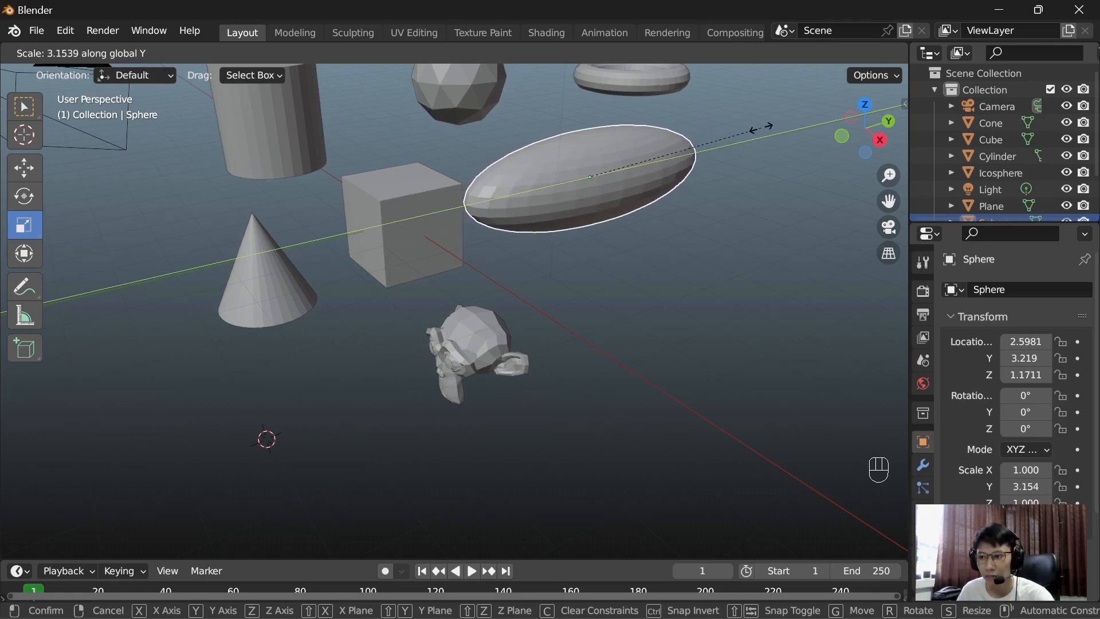
right_click(761, 127)
click(688, 263)
Step: Switch to the Select Box tool and box-select the torus and the UV sphere together
shift+middle_drag(648, 253, 655, 293)
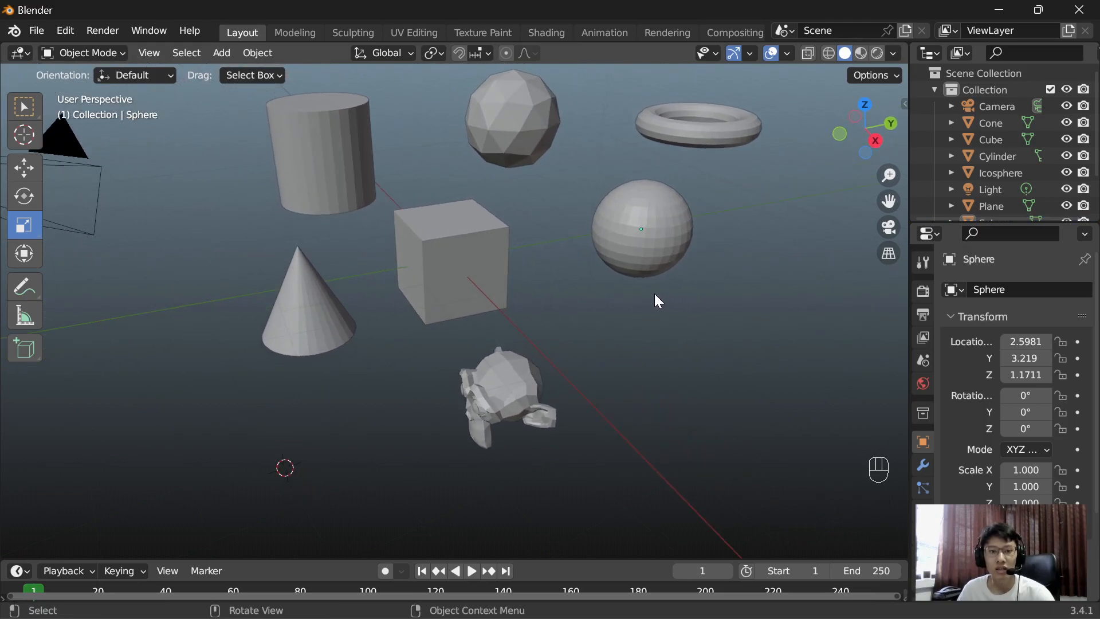
middle_drag(592, 273, 541, 244)
click(24, 106)
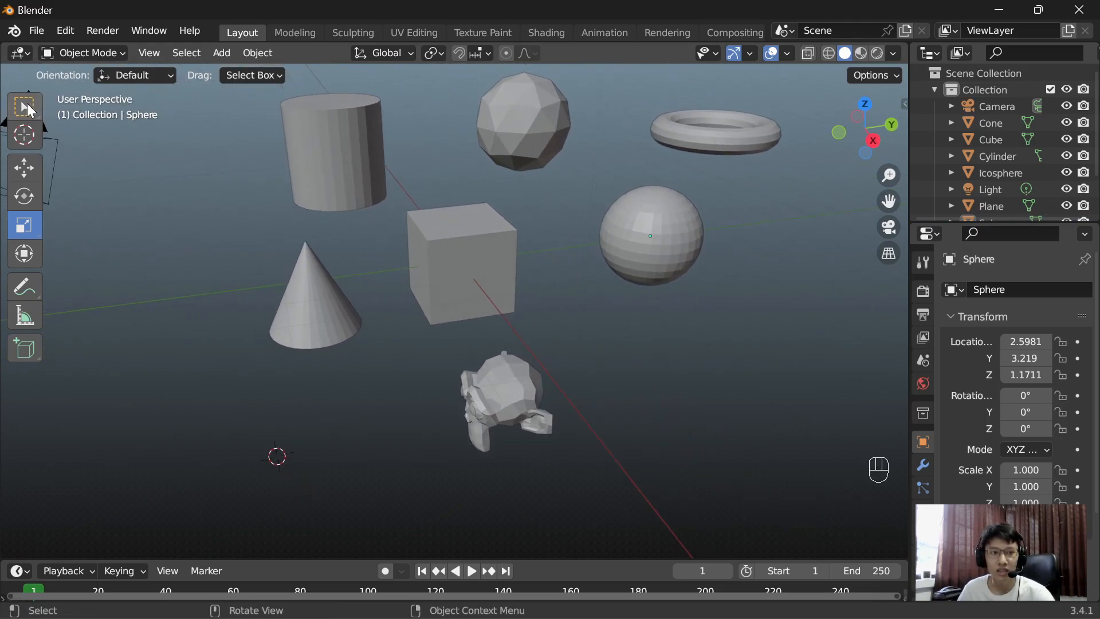
middle_drag(688, 282, 570, 189)
drag(546, 102, 733, 342)
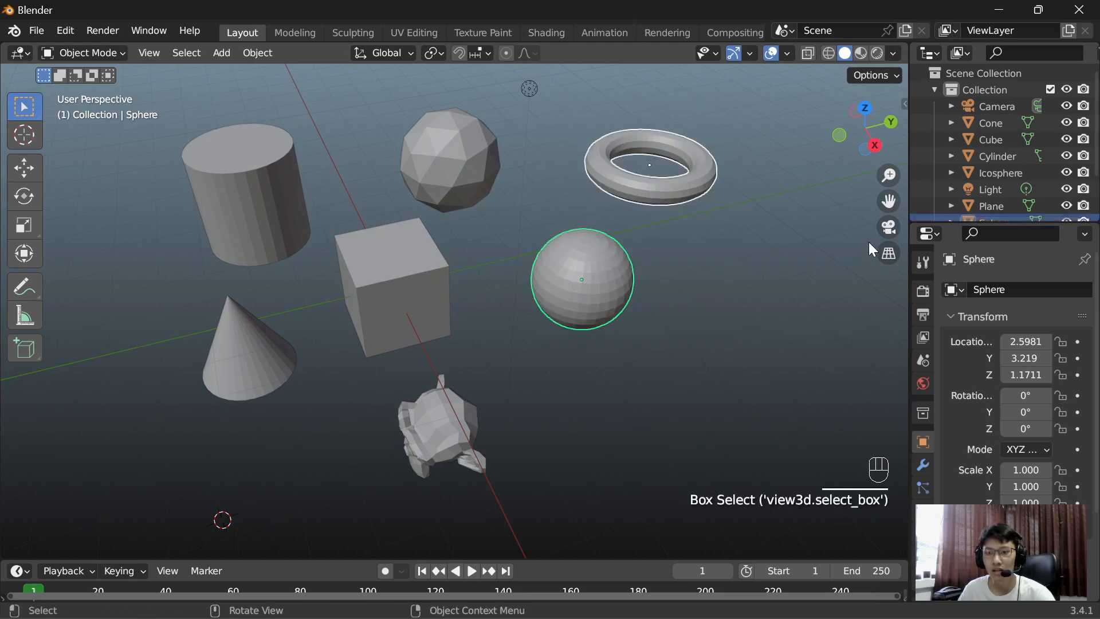
scroll(999, 190, down, 3)
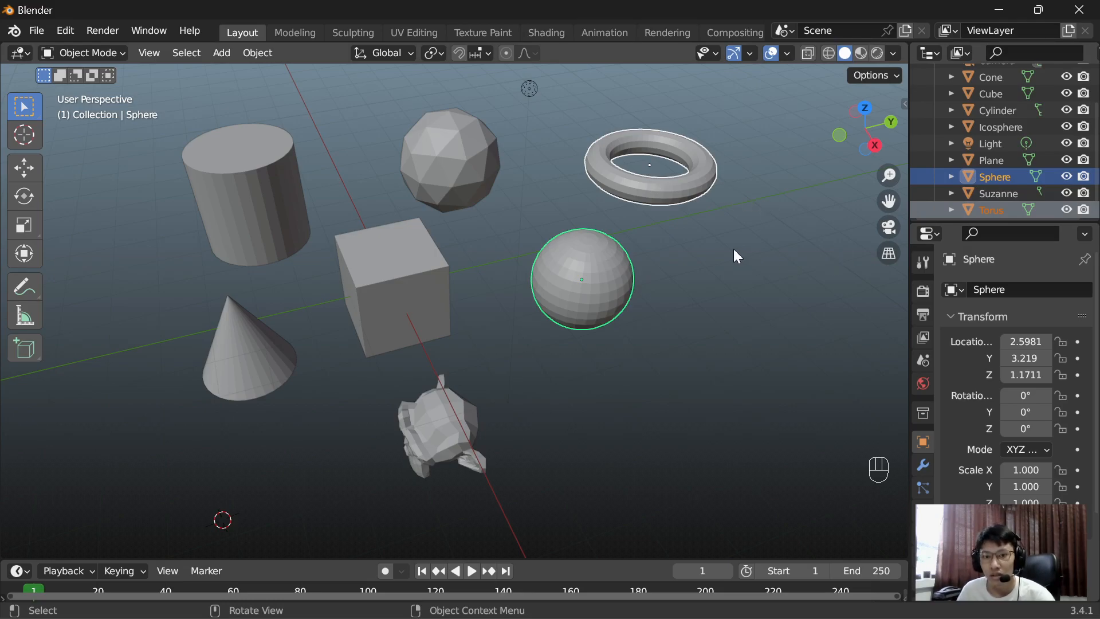
scroll(665, 275, up, 2)
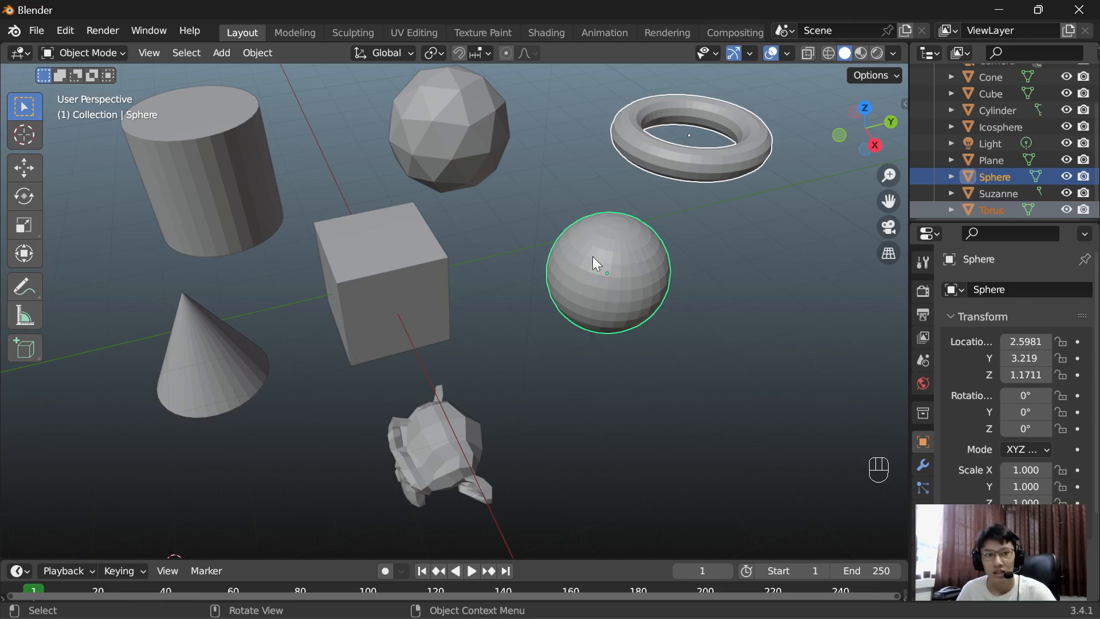
Step: Choose Select Box among the selection tool variants and clear the current selection
right_click(33, 105)
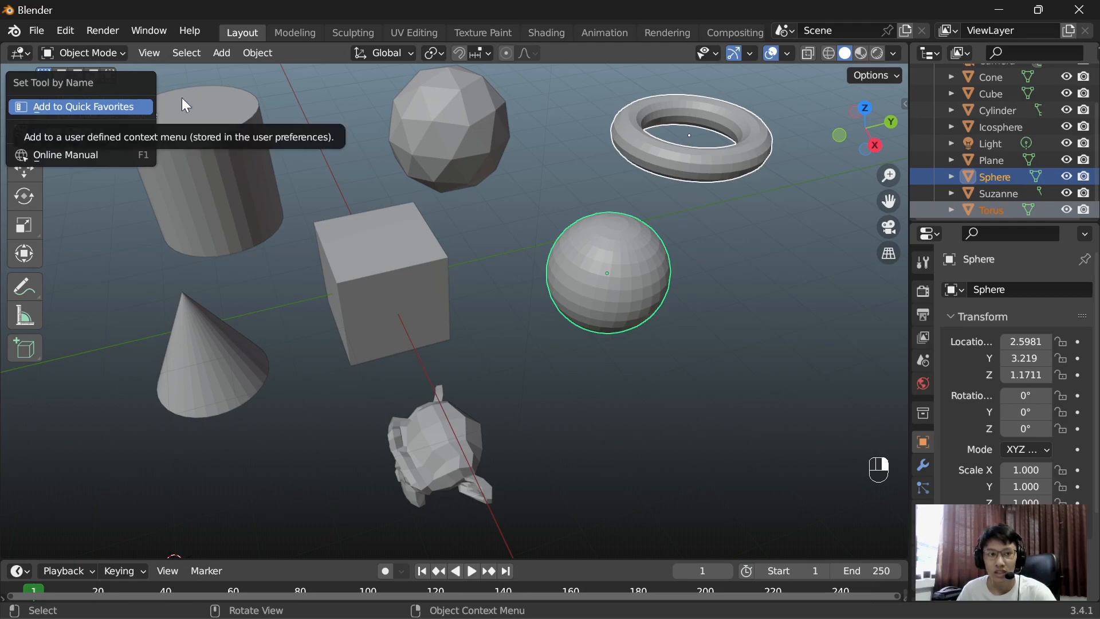
click(129, 103)
click(23, 108)
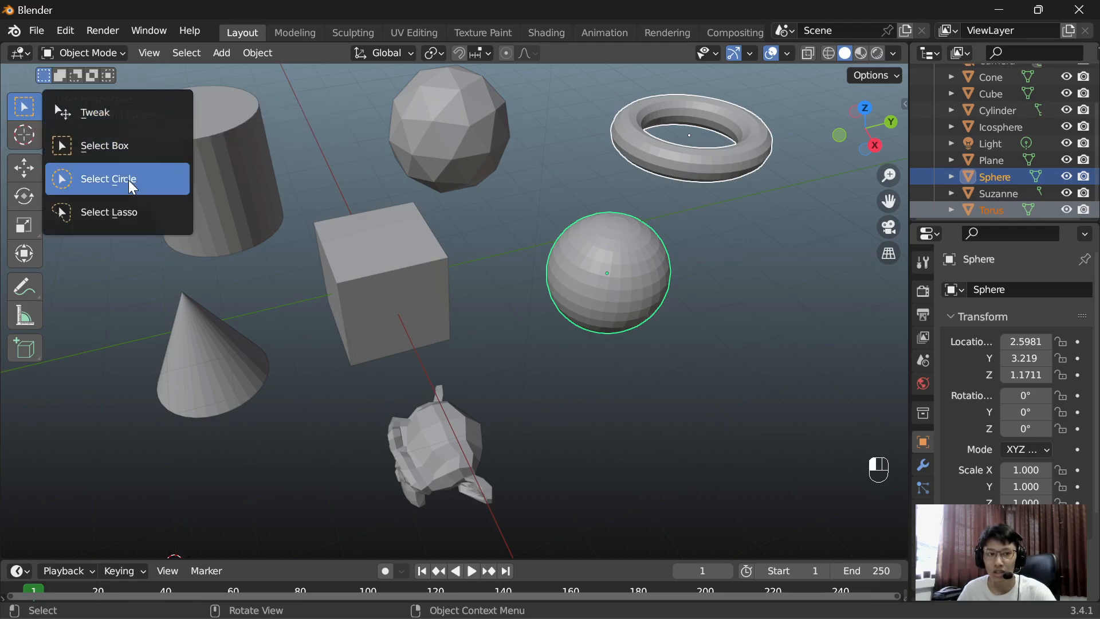
click(118, 144)
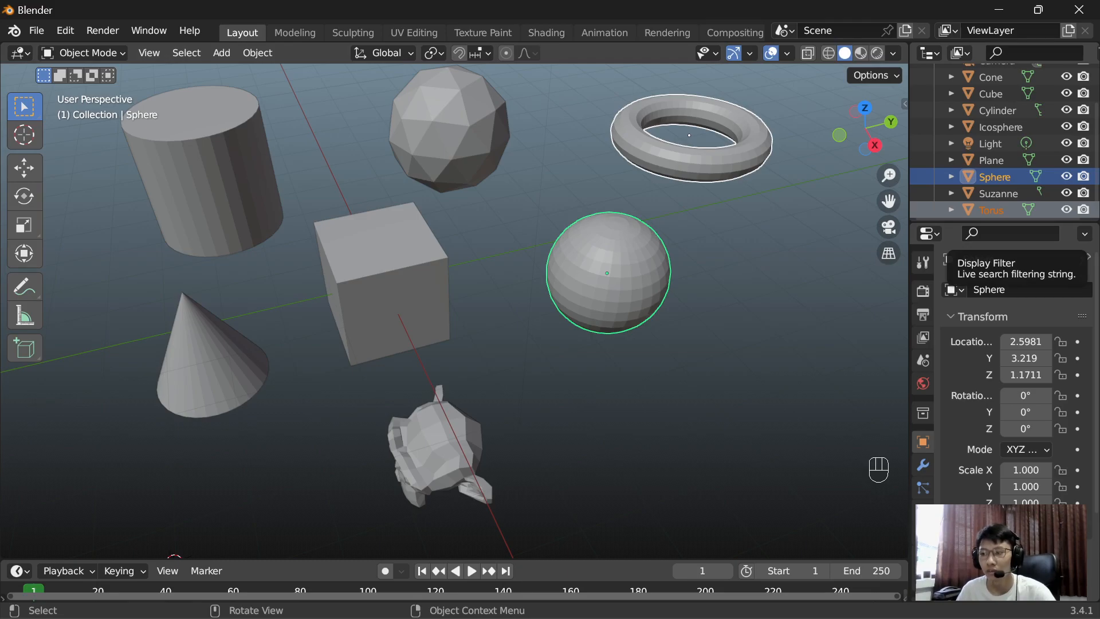
click(735, 336)
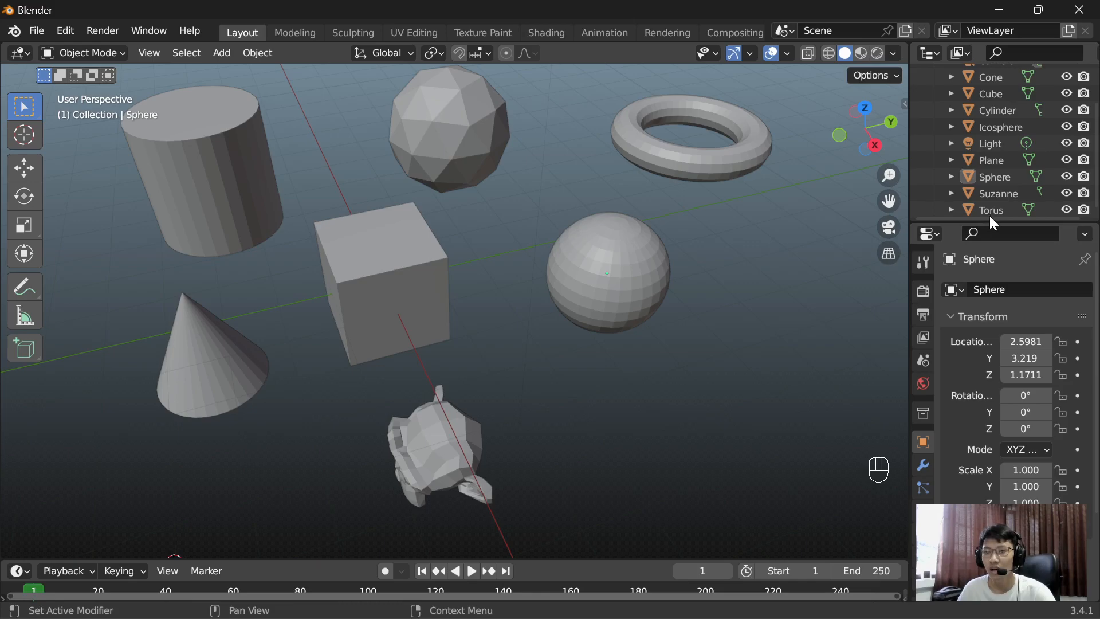
Step: Select the plane hidden inside the cube, scale it up uniformly to about 11.17, and deselect it
scroll(994, 199, up, 1)
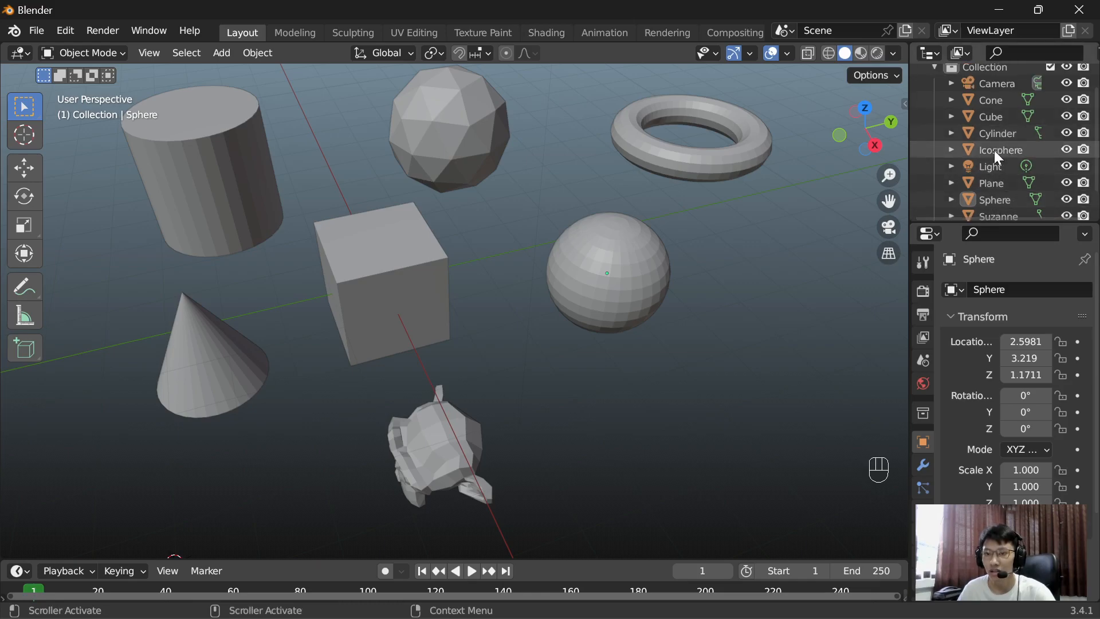
click(1002, 180)
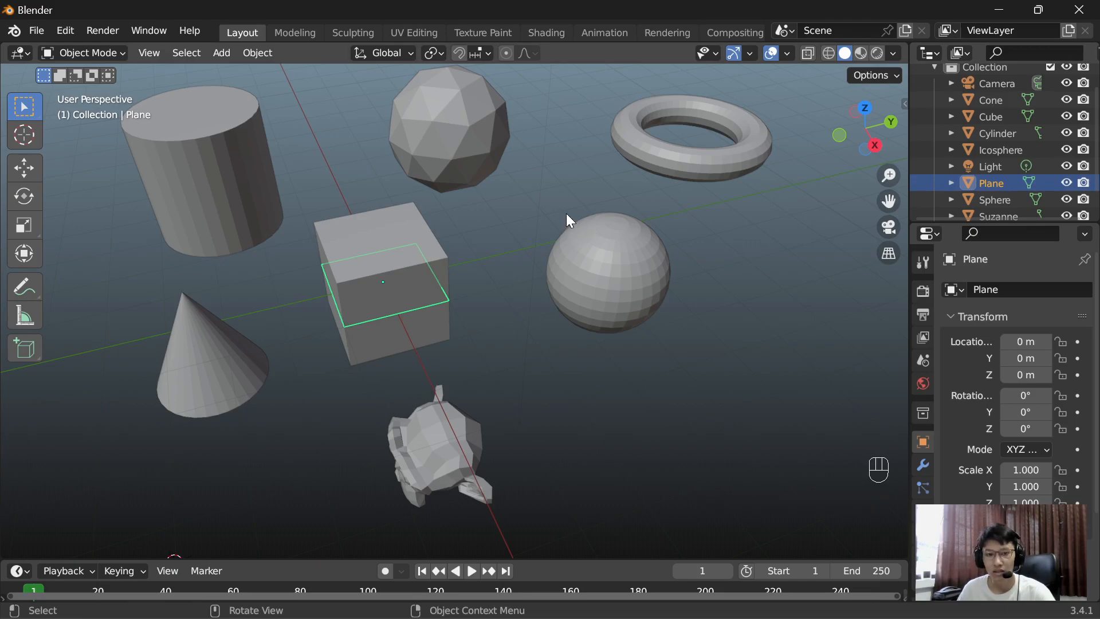
key(s)
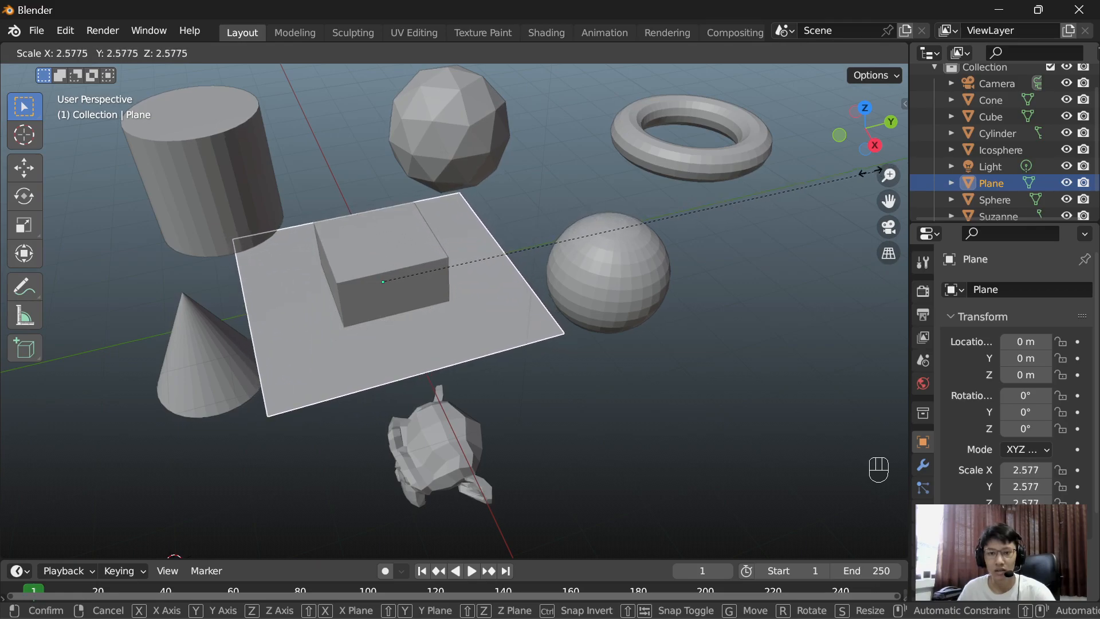
click(823, 186)
scroll(481, 238, down, 2)
middle_drag(481, 238, 473, 311)
key(s)
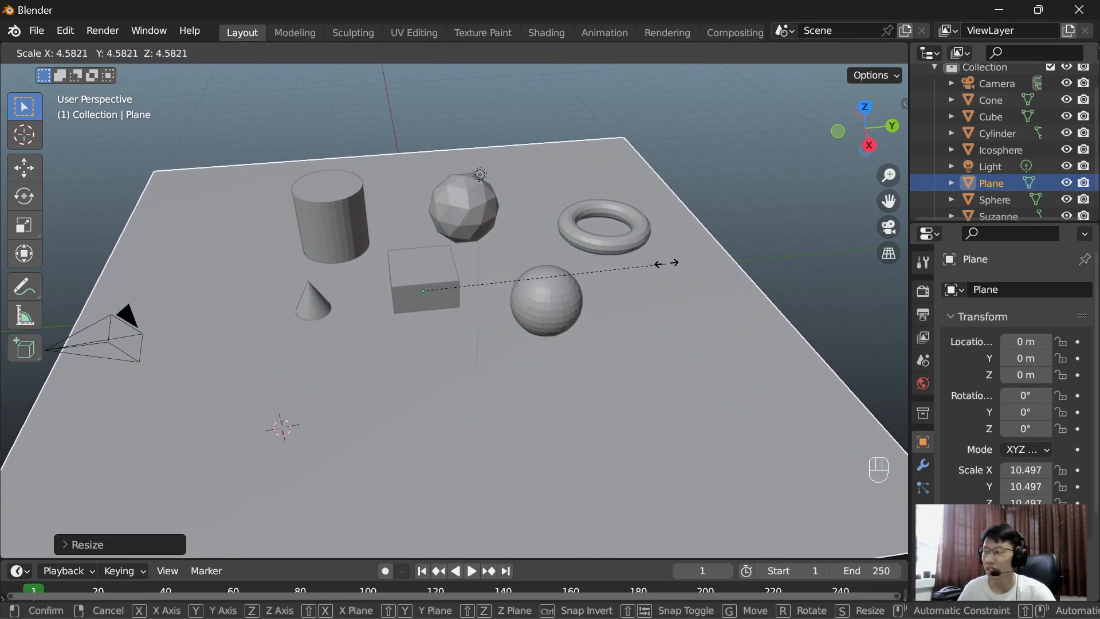
click(682, 261)
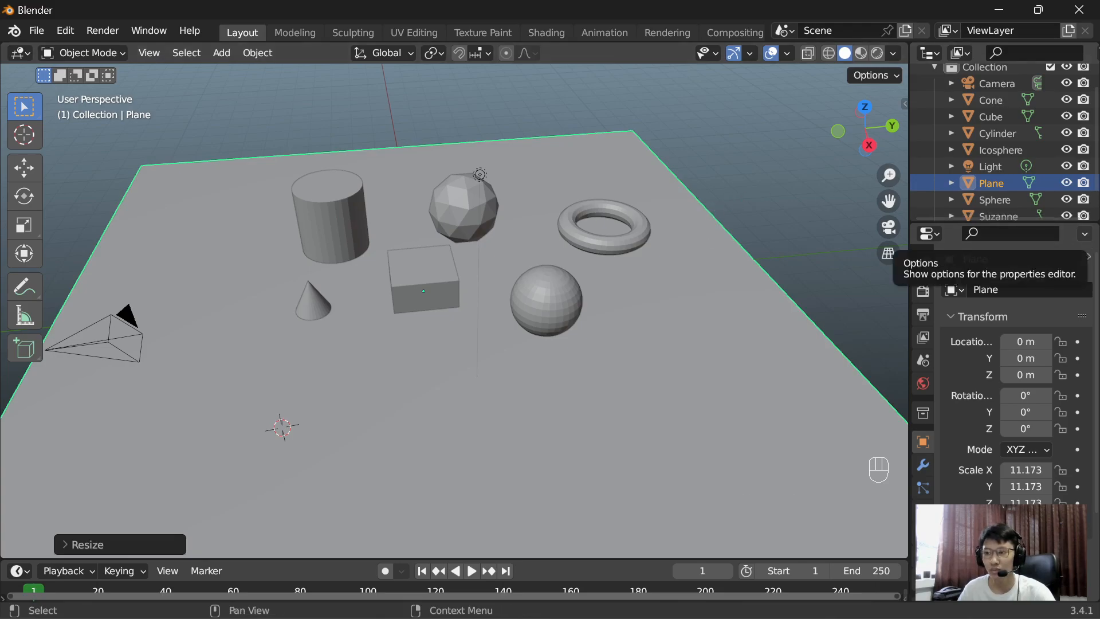
click(687, 284)
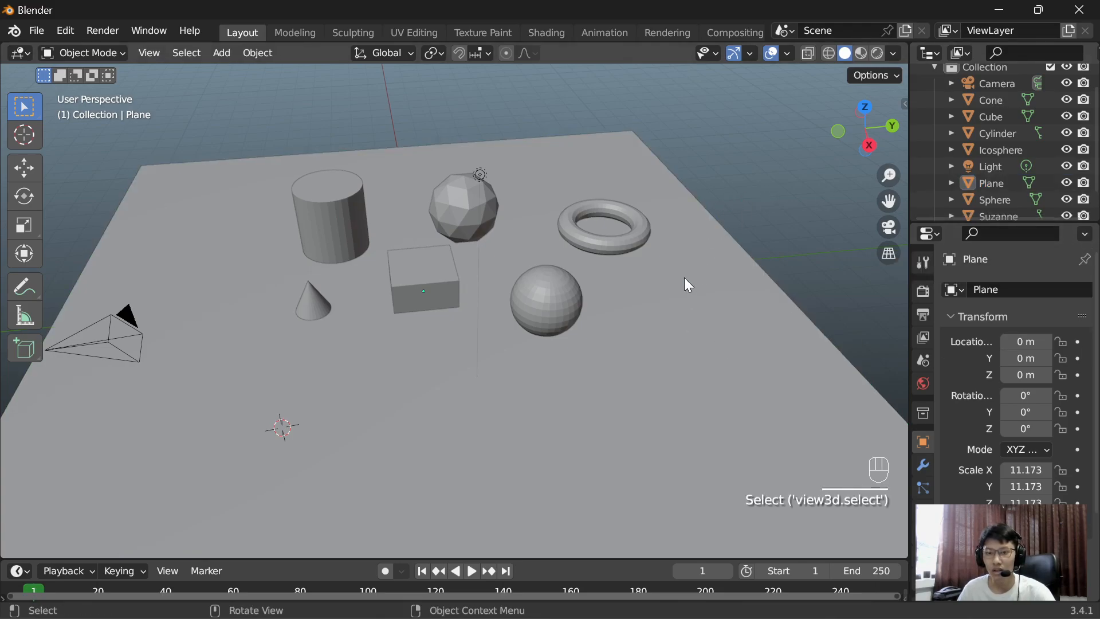
Step: In front view, move the monkey above the ground plane to about X 5.84 m, Z 1.07 m, and deselect it
shift+middle_drag(683, 271, 630, 266)
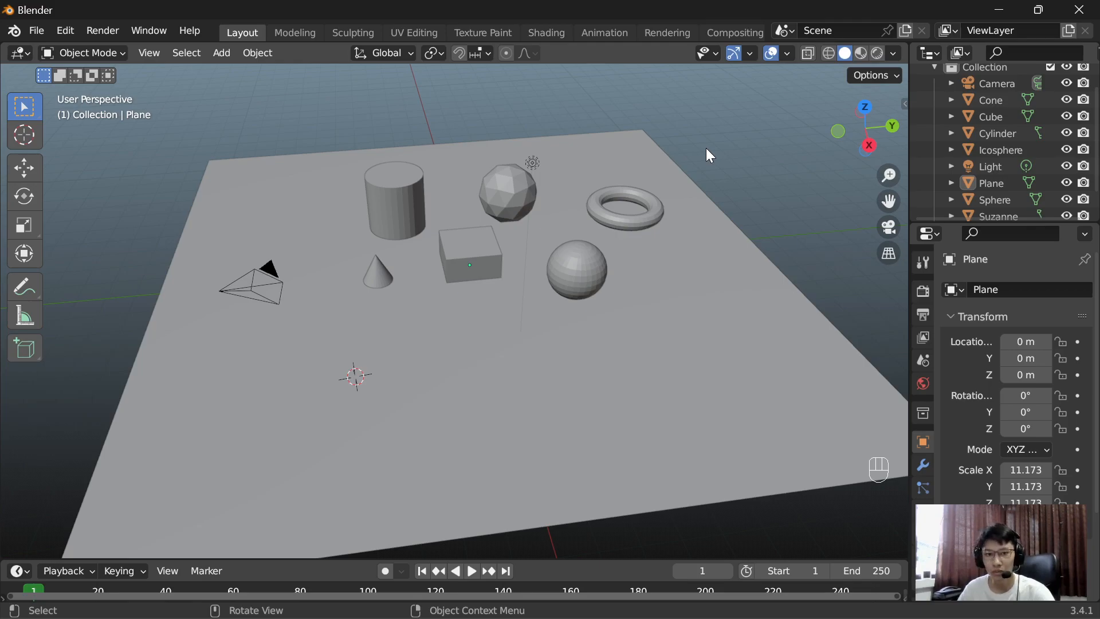
key(KP_1)
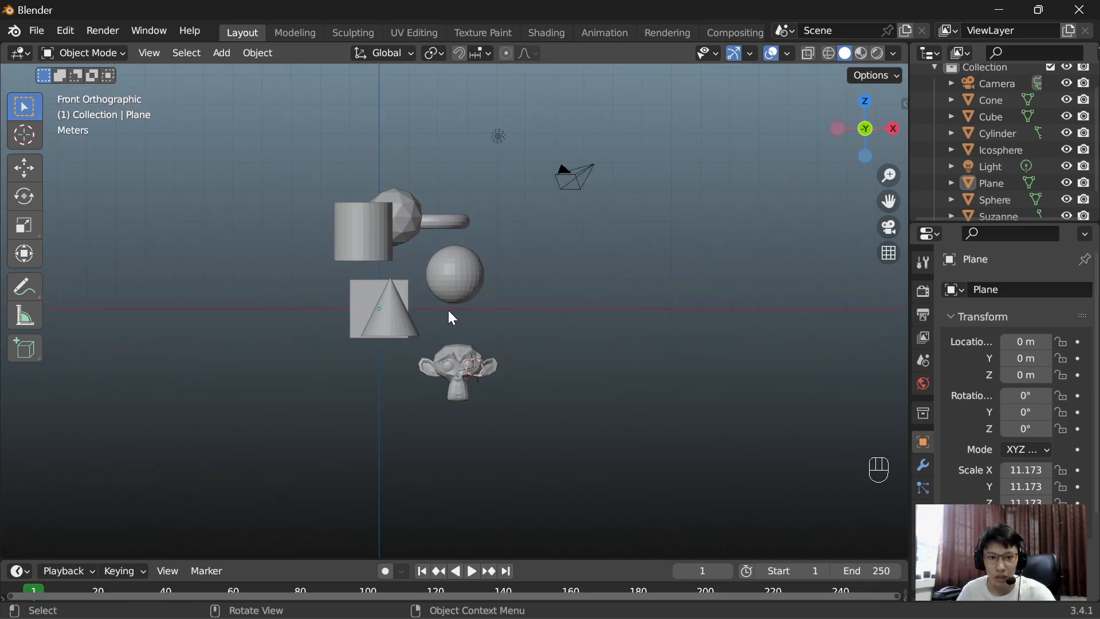
click(448, 358)
key(g)
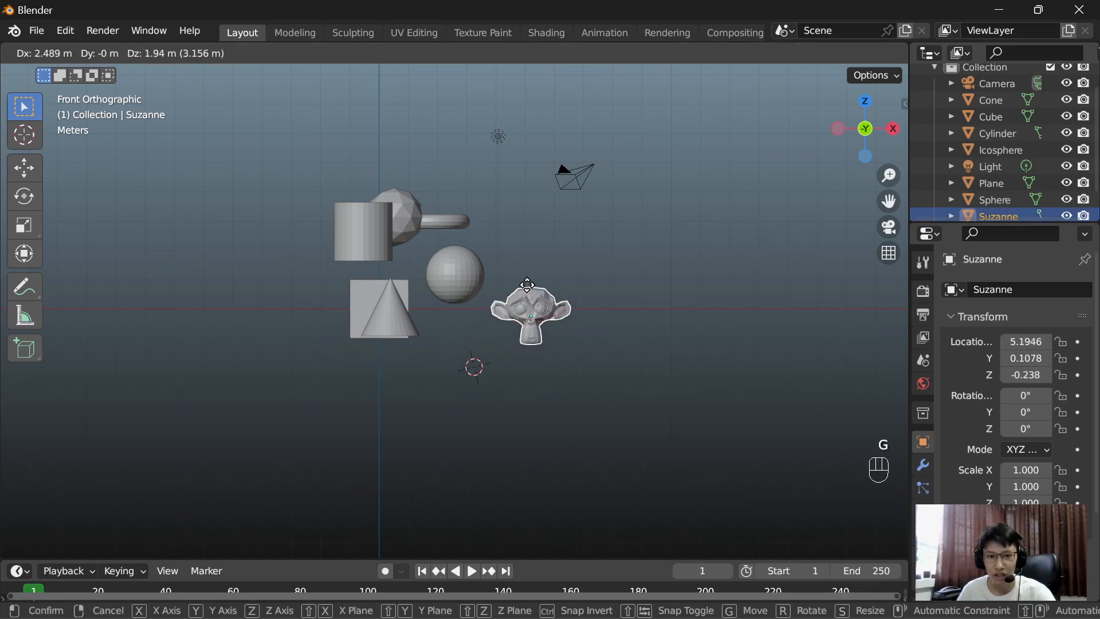
click(540, 263)
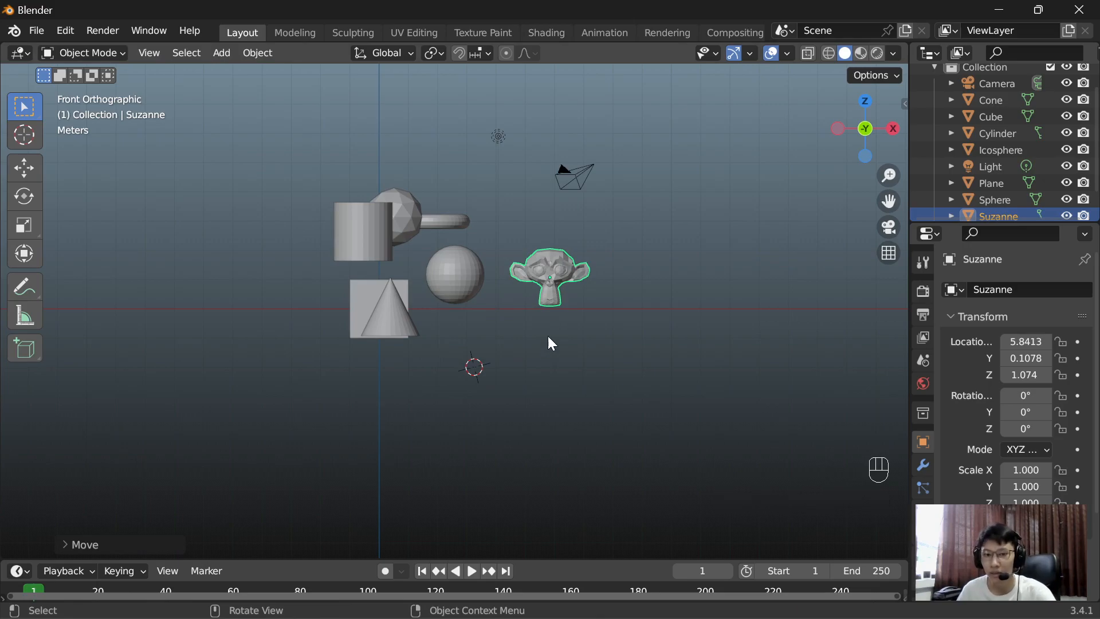
click(542, 351)
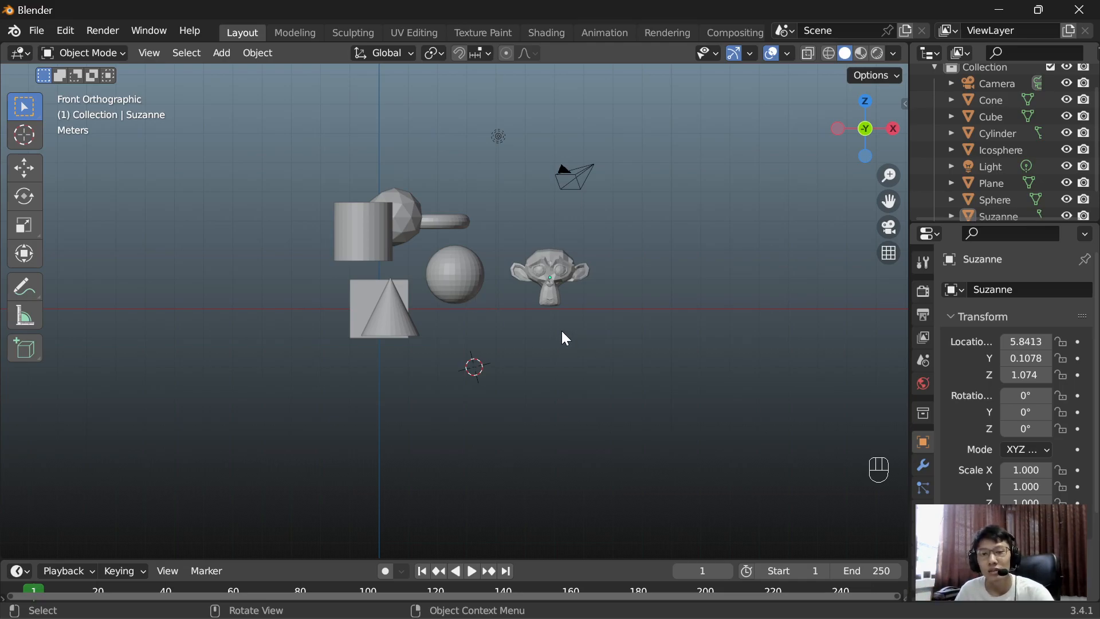
Step: Select the large ground plane and return to the front orthographic view
middle_drag(561, 331, 562, 356)
click(510, 332)
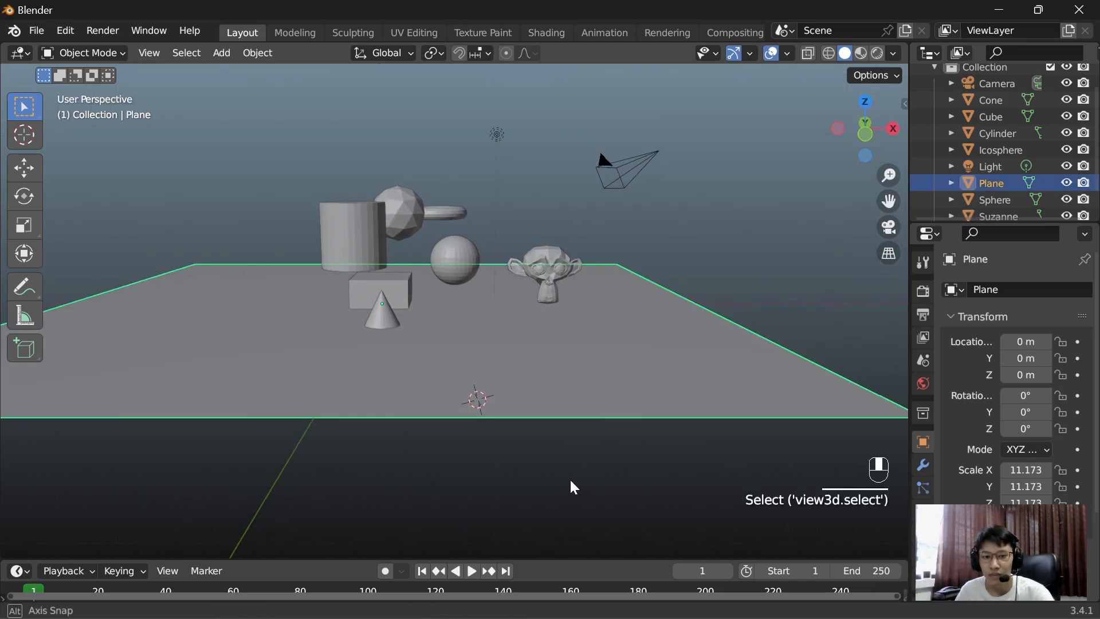
middle_drag(570, 478, 568, 474)
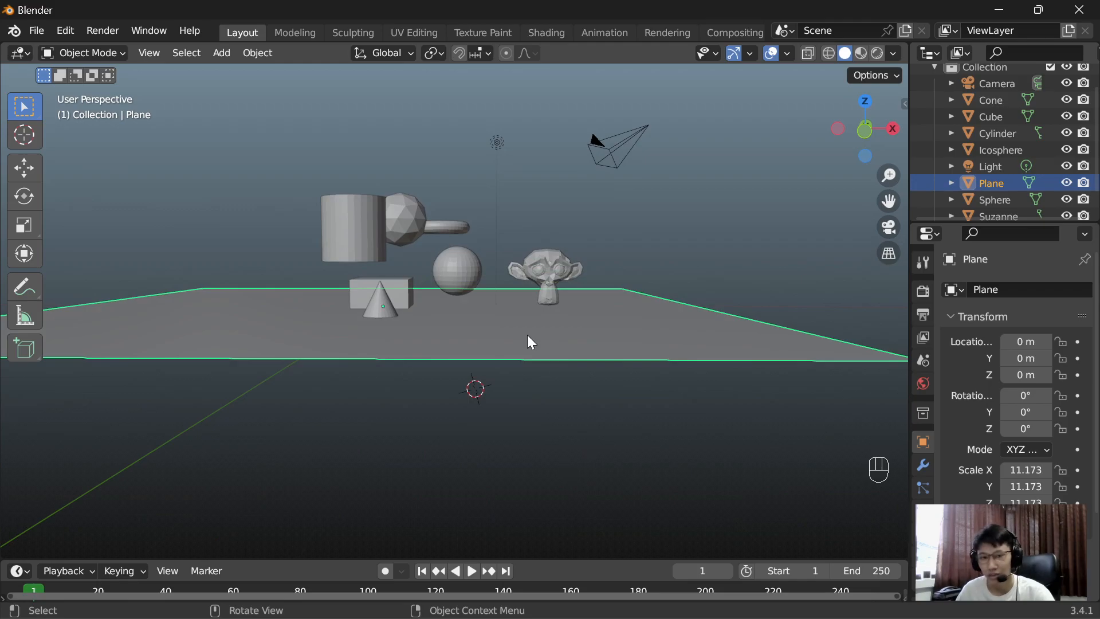
key(KP_1)
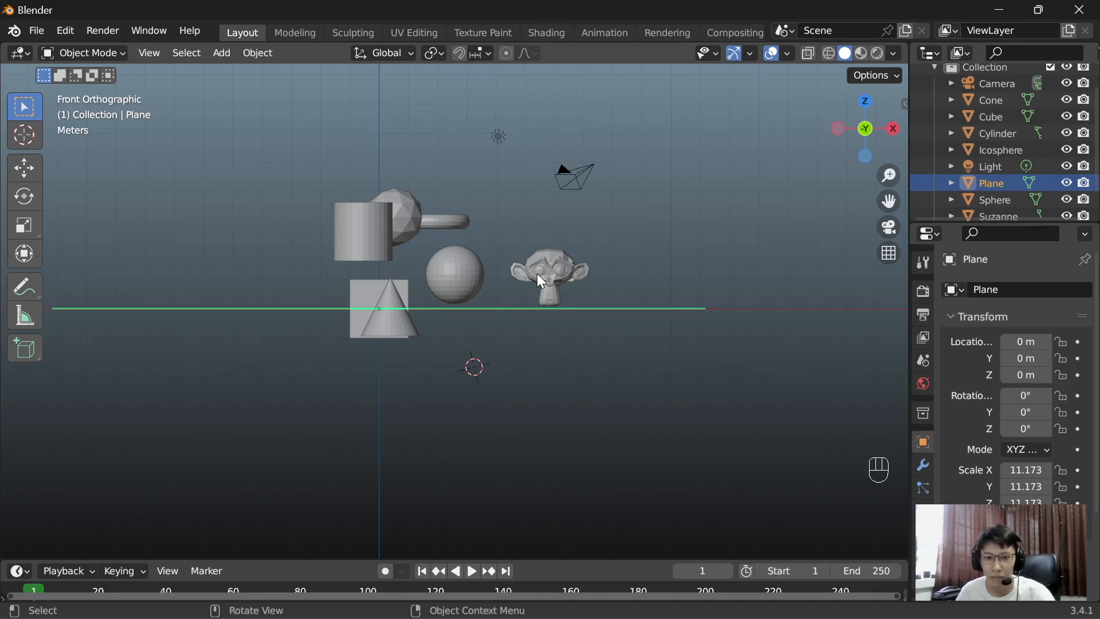
Step: Deselect the ground plane and show the sidebar with its transform values
click(666, 216)
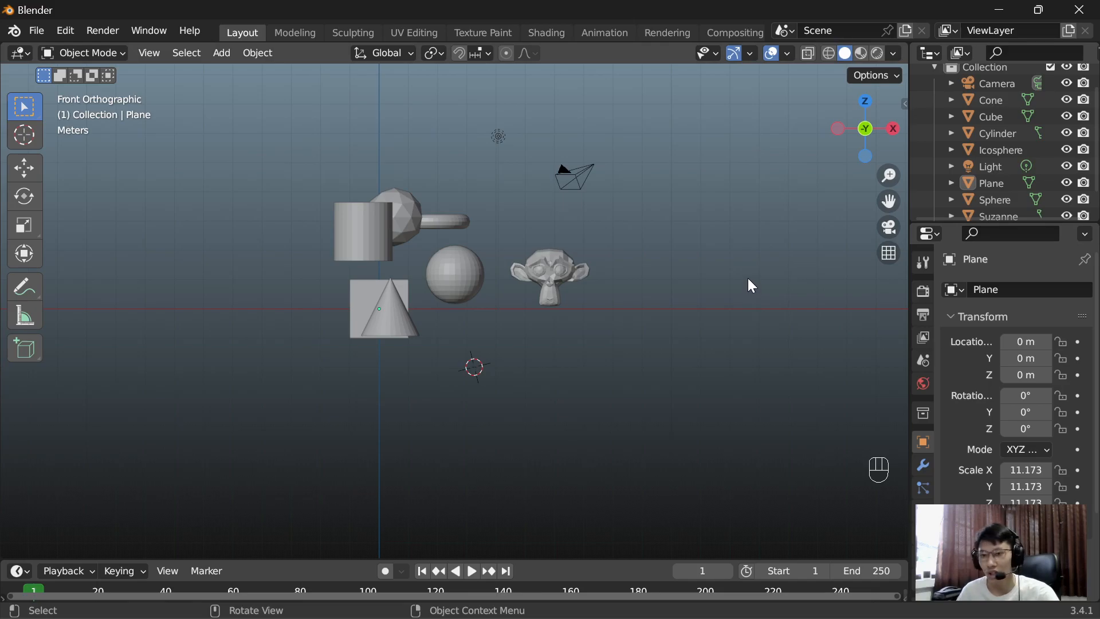
key(t)
key(t)
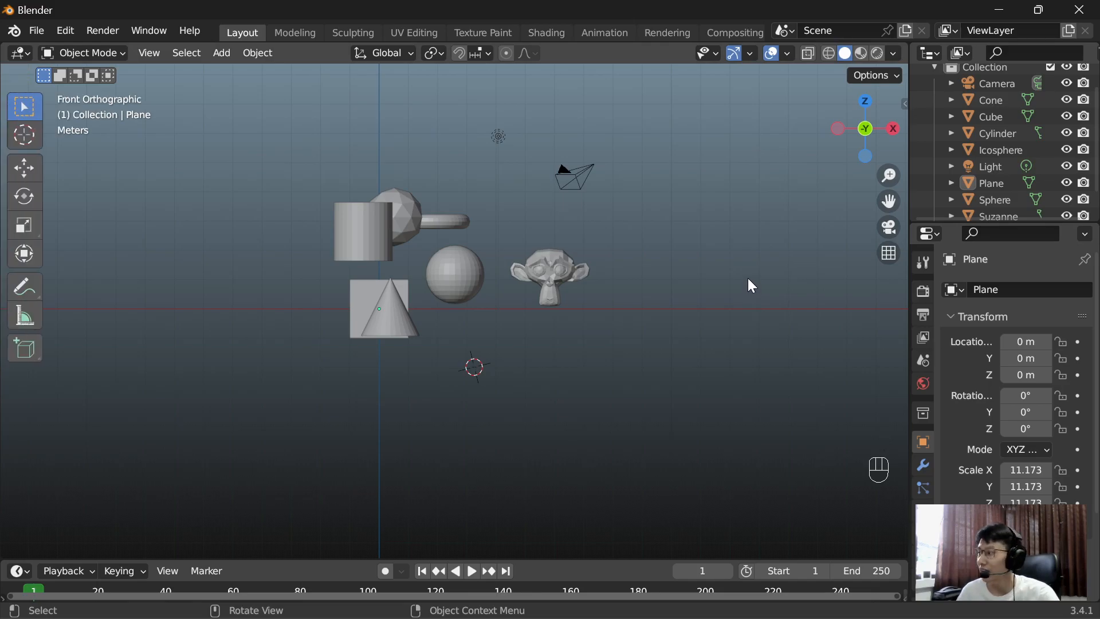
key(n)
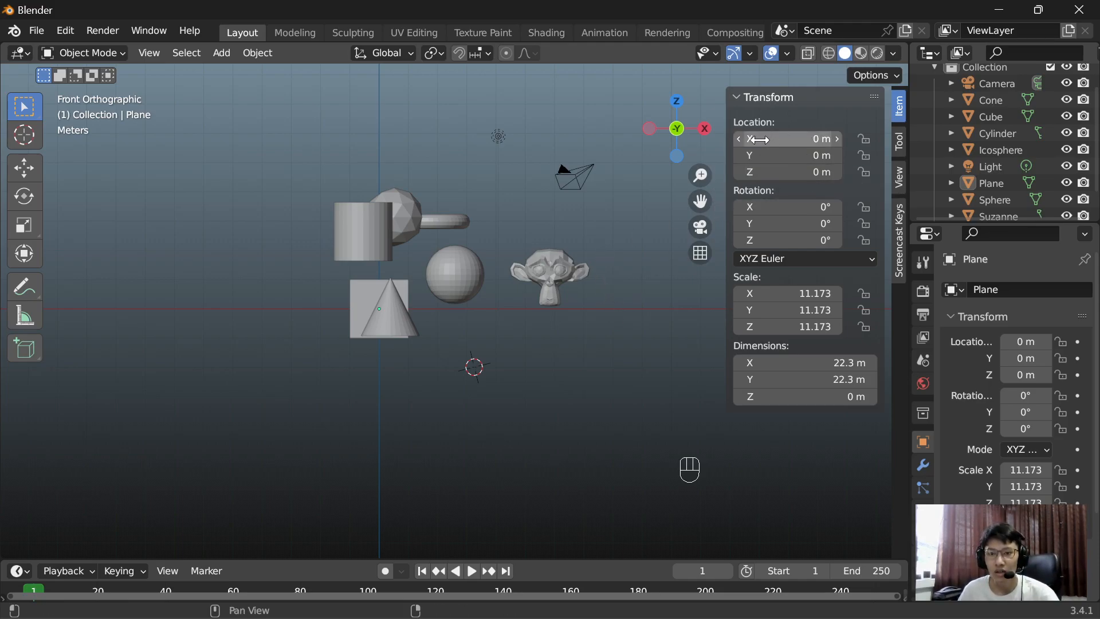
Step: Shift the ground plane's location freely to about X 3.24 m, Y 3.33 m, Z 2.5 m using its transform values
drag(752, 172, 838, 172)
middle_drag(552, 242, 505, 274)
scroll(506, 273, down, 2)
drag(761, 169, 821, 155)
drag(756, 134, 818, 135)
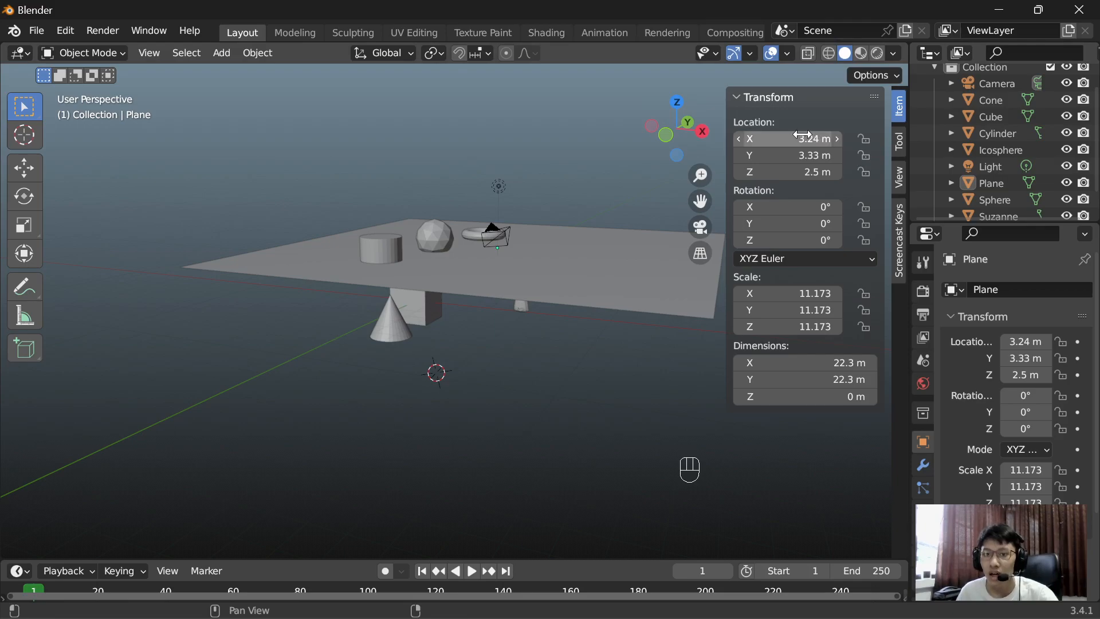
Step: Edit the ground plane's X, Y and Z location values together and set all three to 0 m
drag(771, 138, 772, 173)
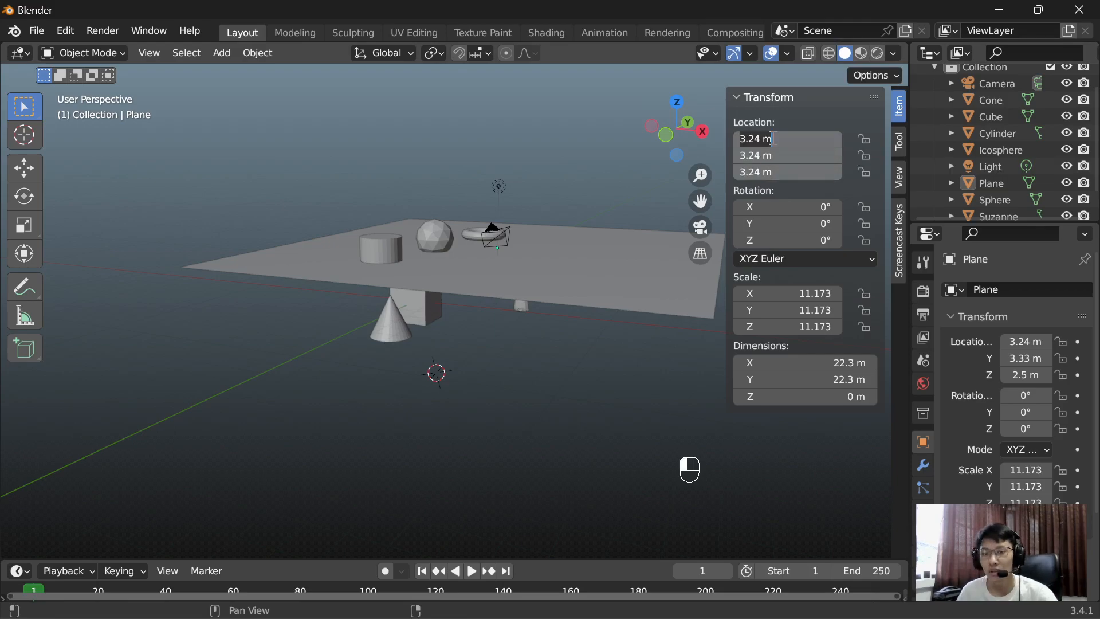
click(810, 115)
click(749, 136)
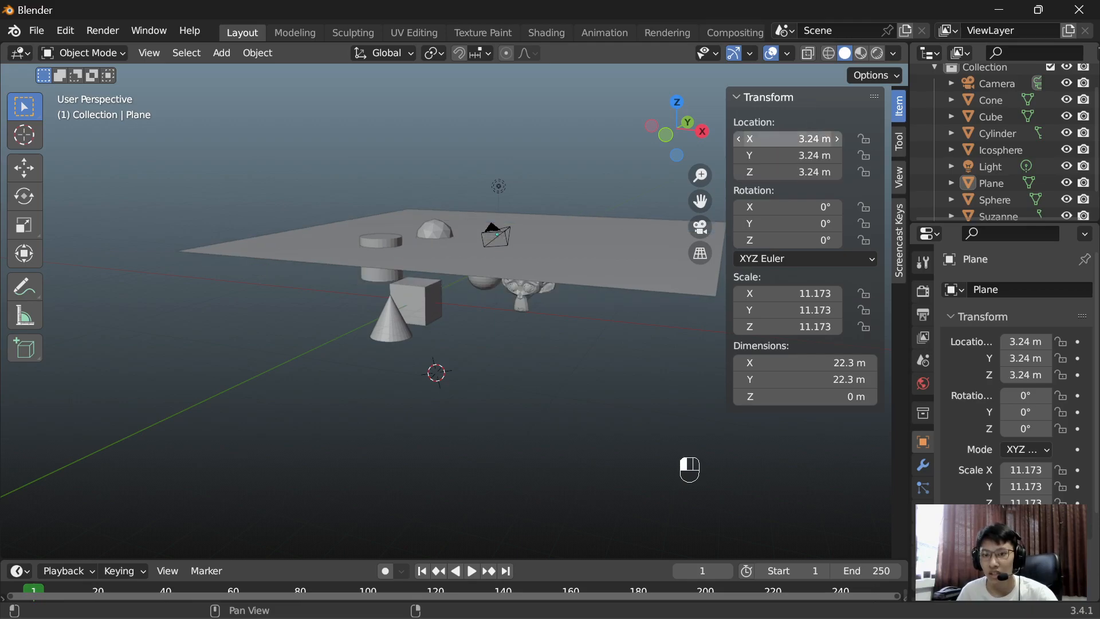
drag(749, 136, 749, 173)
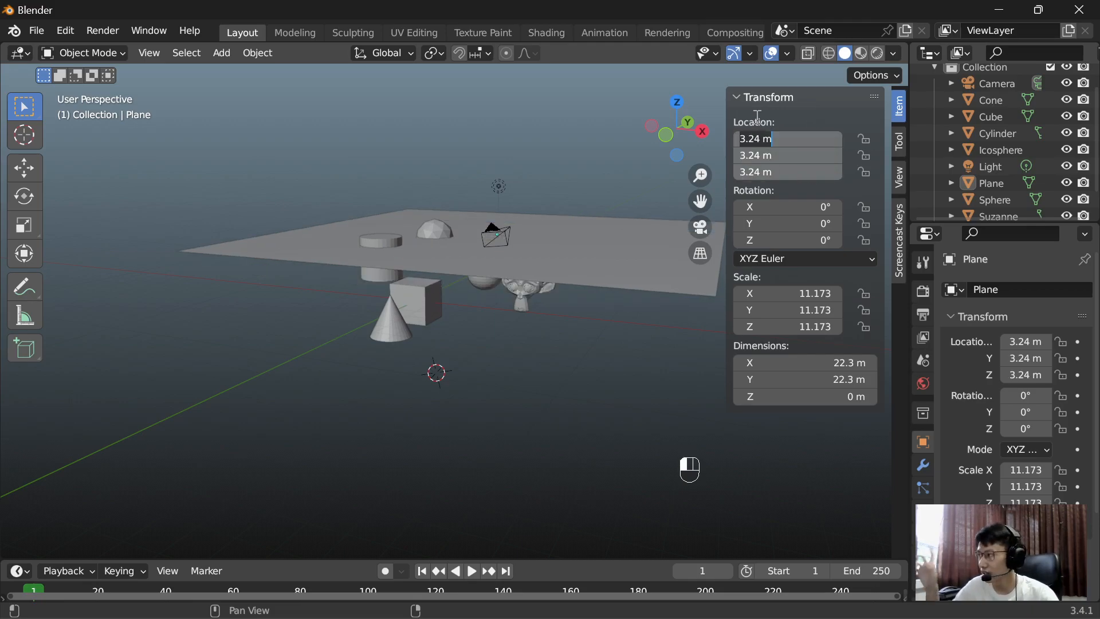
text(0)
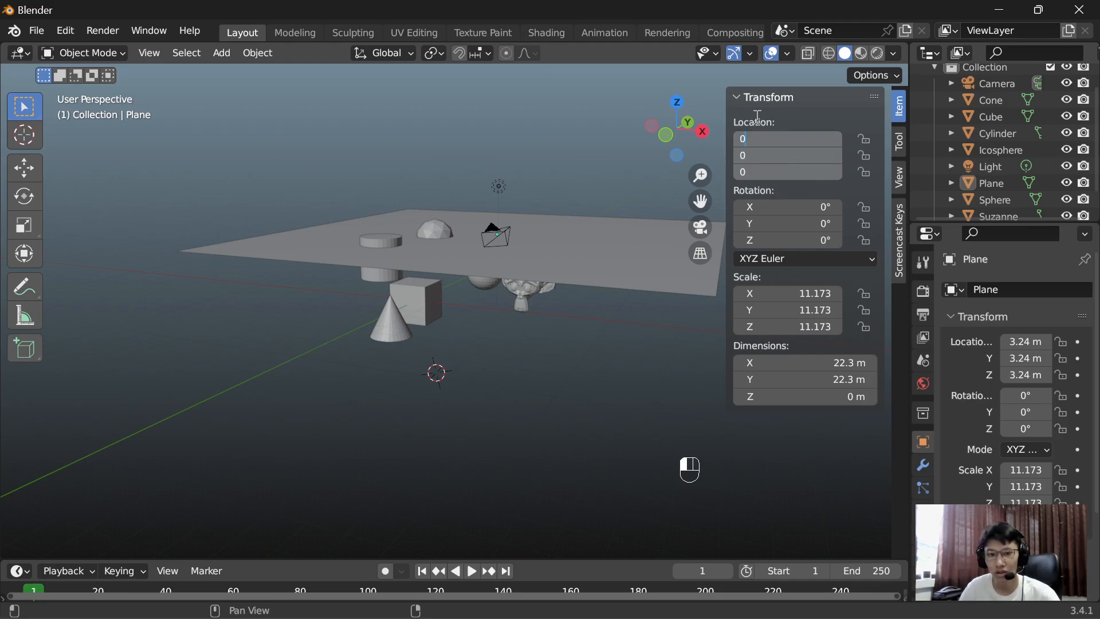
key(Return)
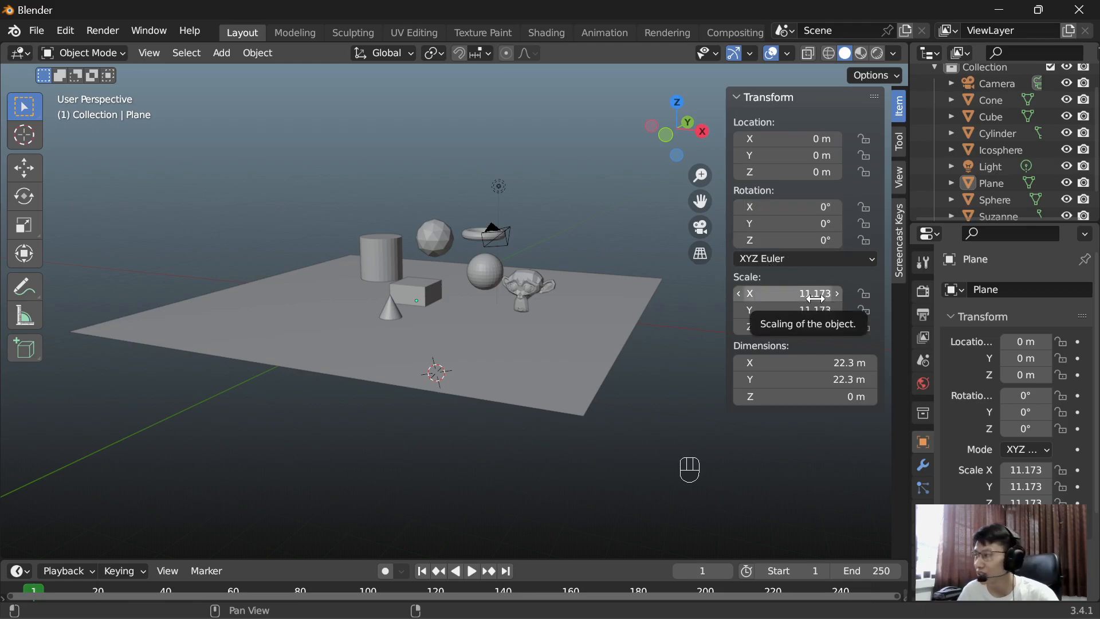
Step: Adjust the ground plane's scale freely to about 13.483 on X and 14.103 on Z
drag(815, 297, 875, 296)
middle_drag(651, 266, 675, 240)
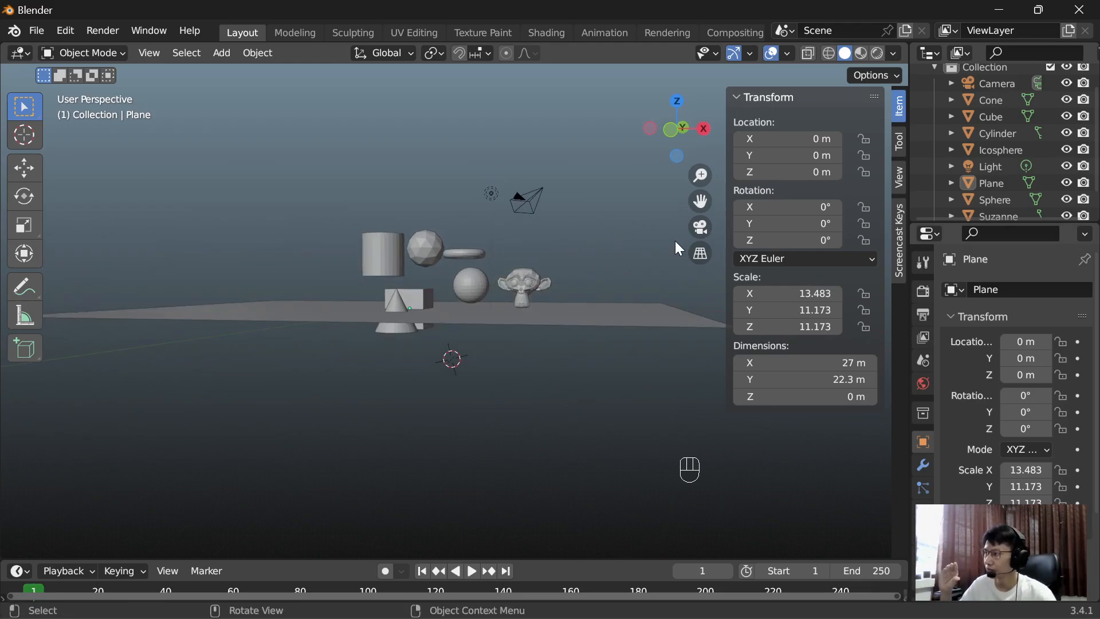
drag(790, 327, 825, 326)
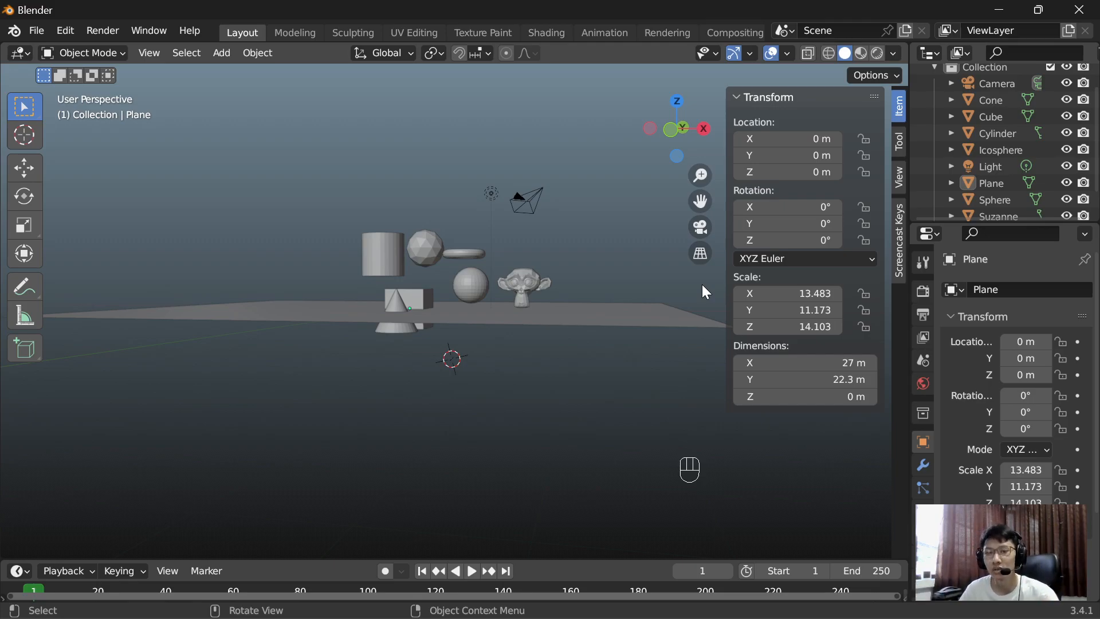
Step: Edit the ground plane's three scale values together and set them all to 15
drag(789, 289, 790, 326)
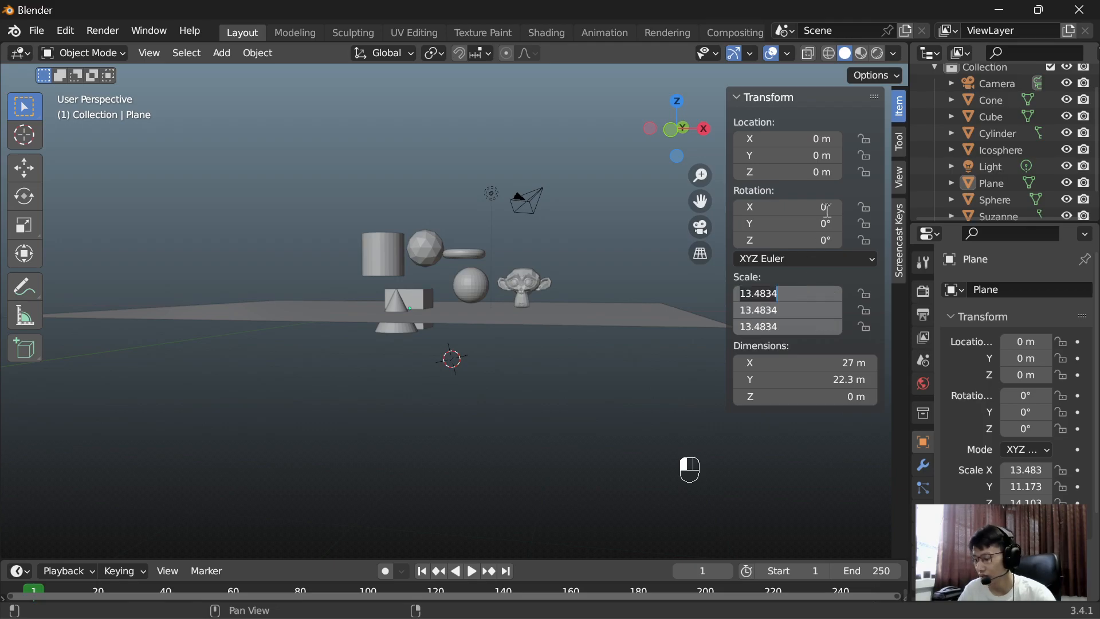
text(15)
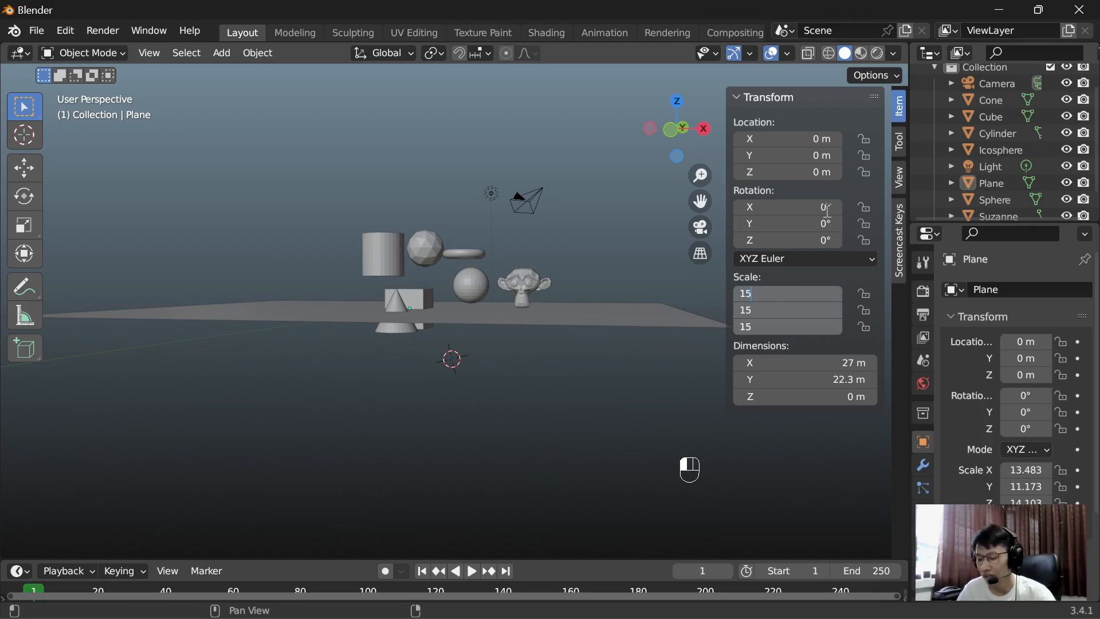
key(Return)
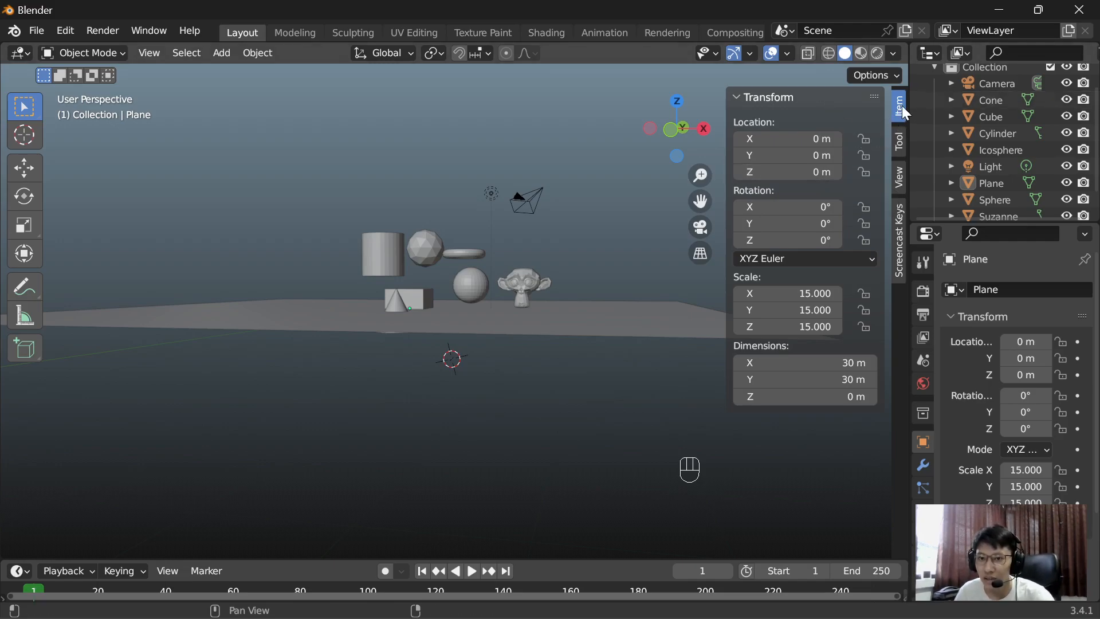
Step: Look through the Tool, View and Screencast Keys settings in the sidebar and return to the Item transform values
click(897, 145)
click(898, 175)
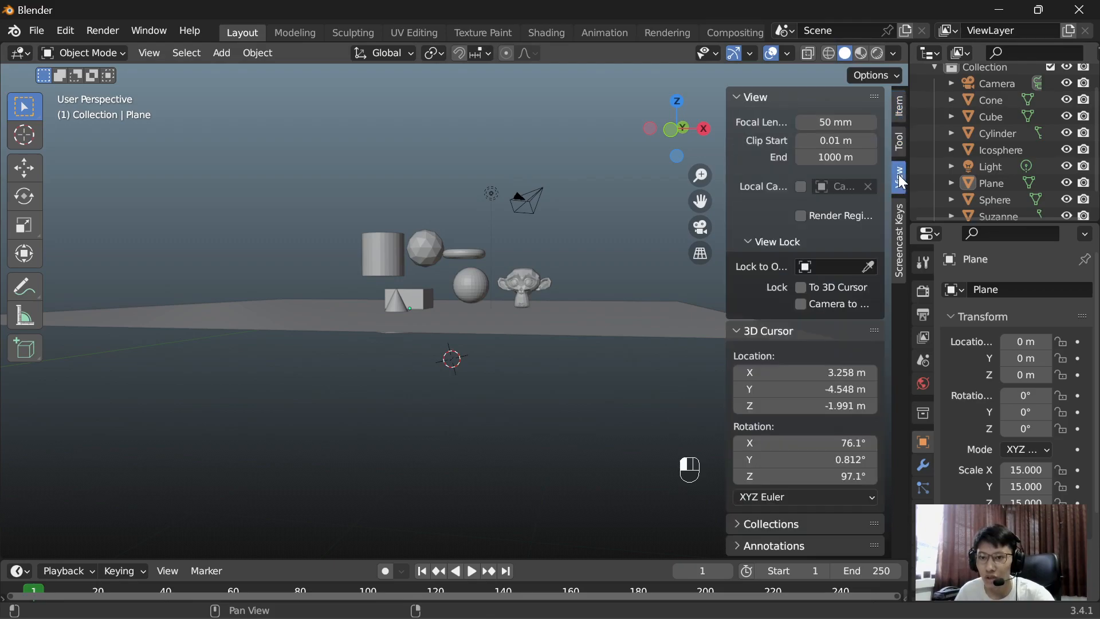
click(899, 213)
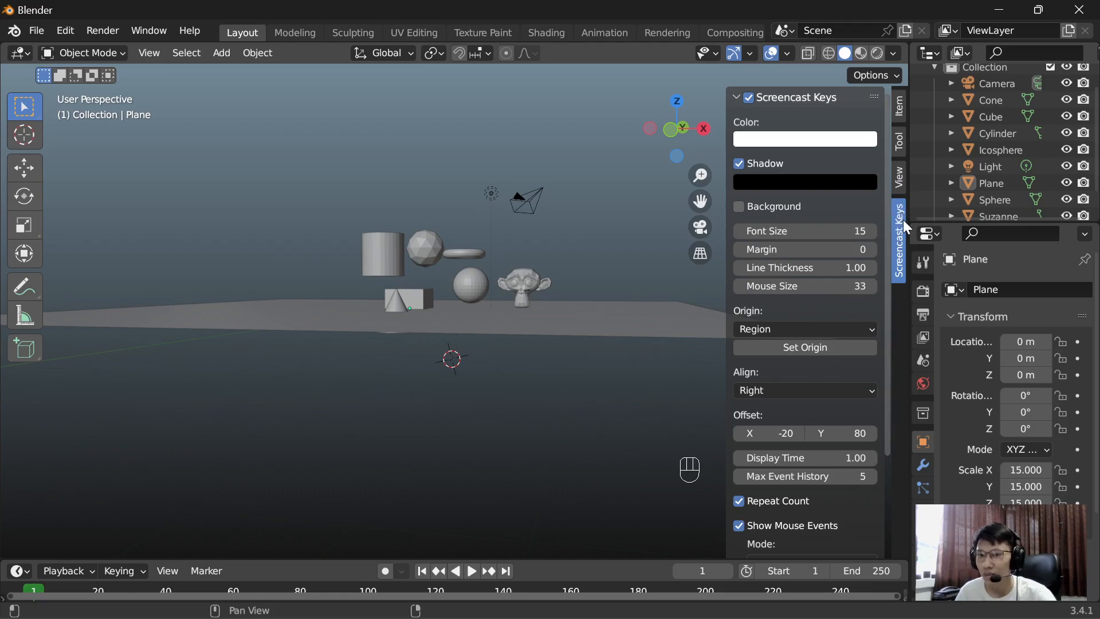
click(899, 109)
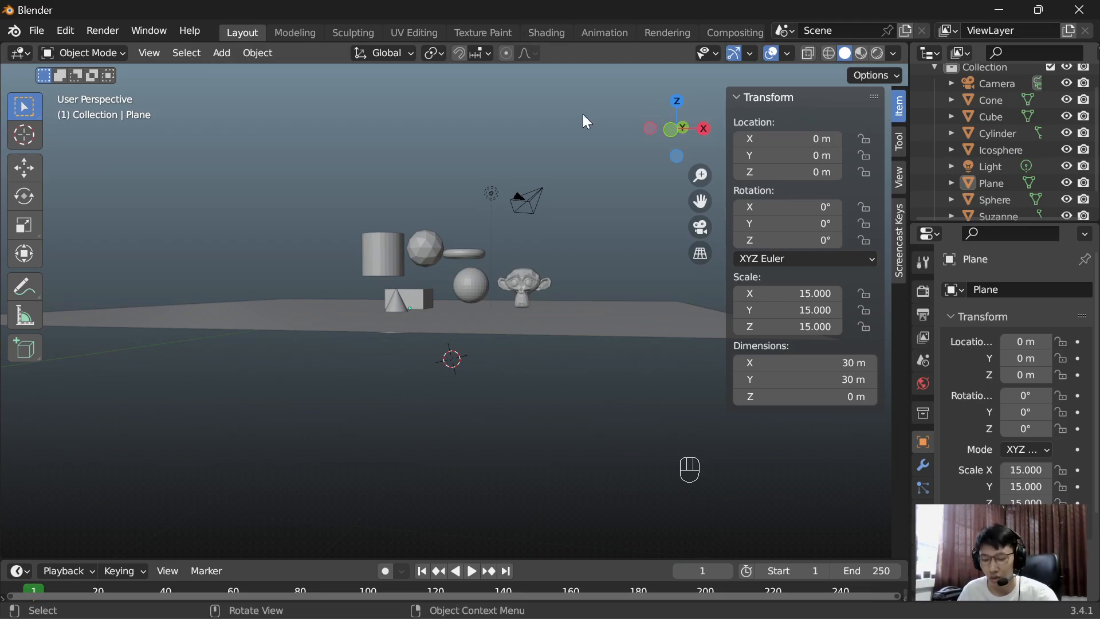
Step: Hide both the sidebar and the toolbar in the 3D viewport
key(t)
key(t)
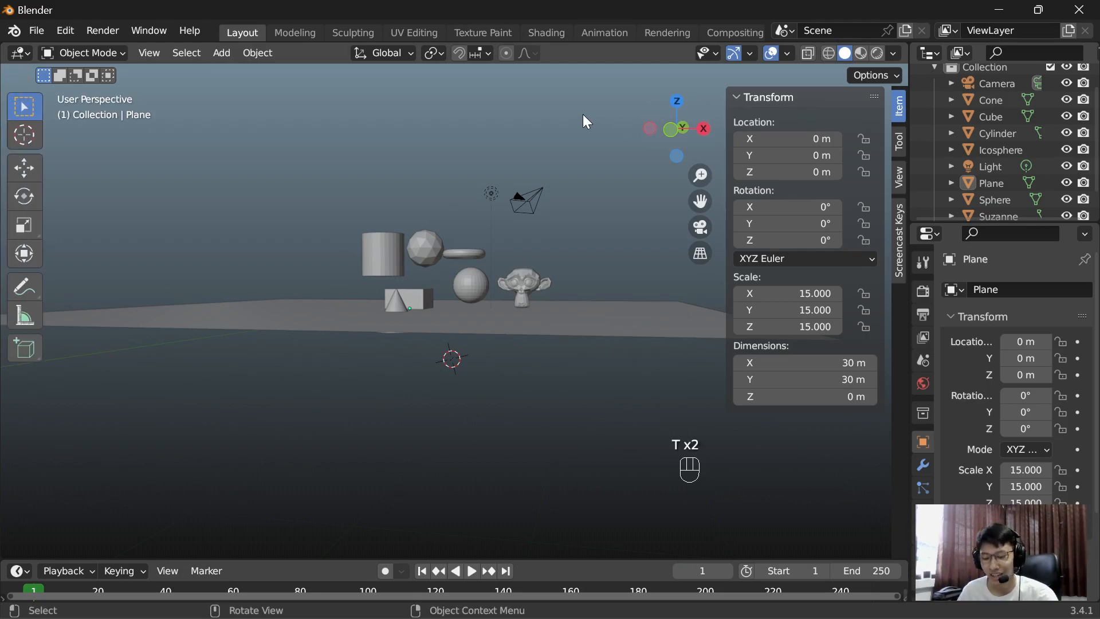
key(n)
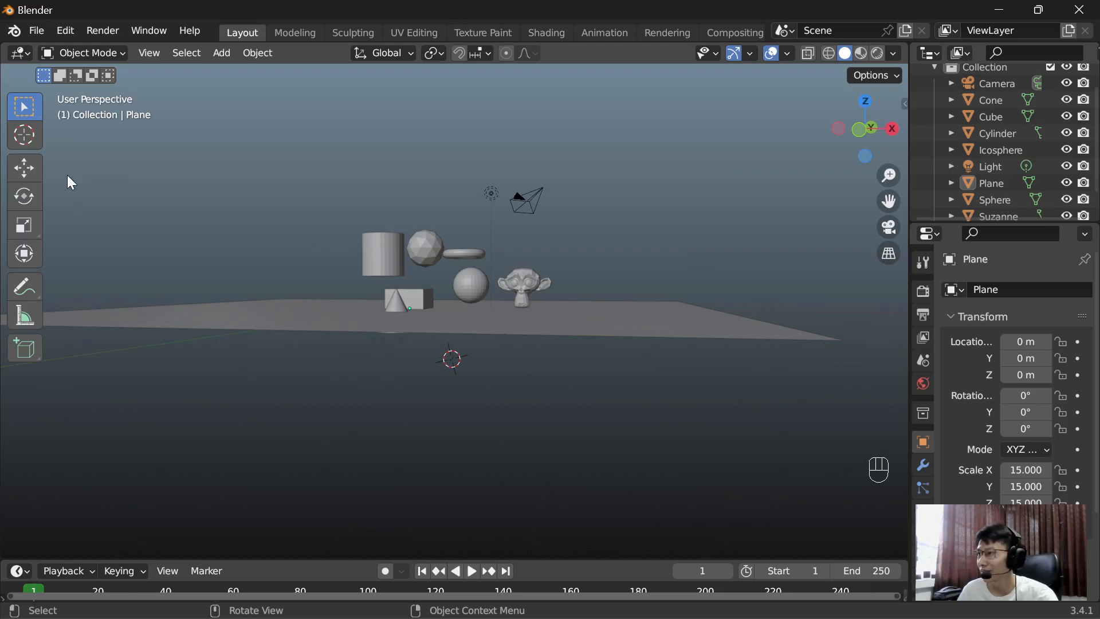
key(t)
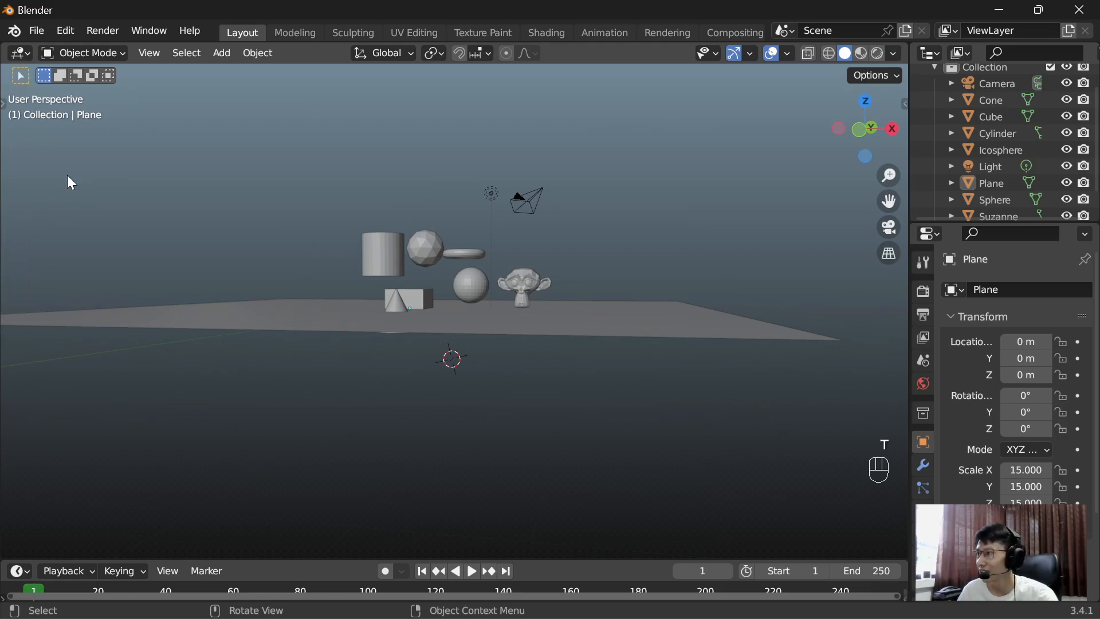
Step: In front view, move the cone out from in front of the cube to about X -3.90 m, Z 1.00 m
middle_drag(267, 191, 332, 202)
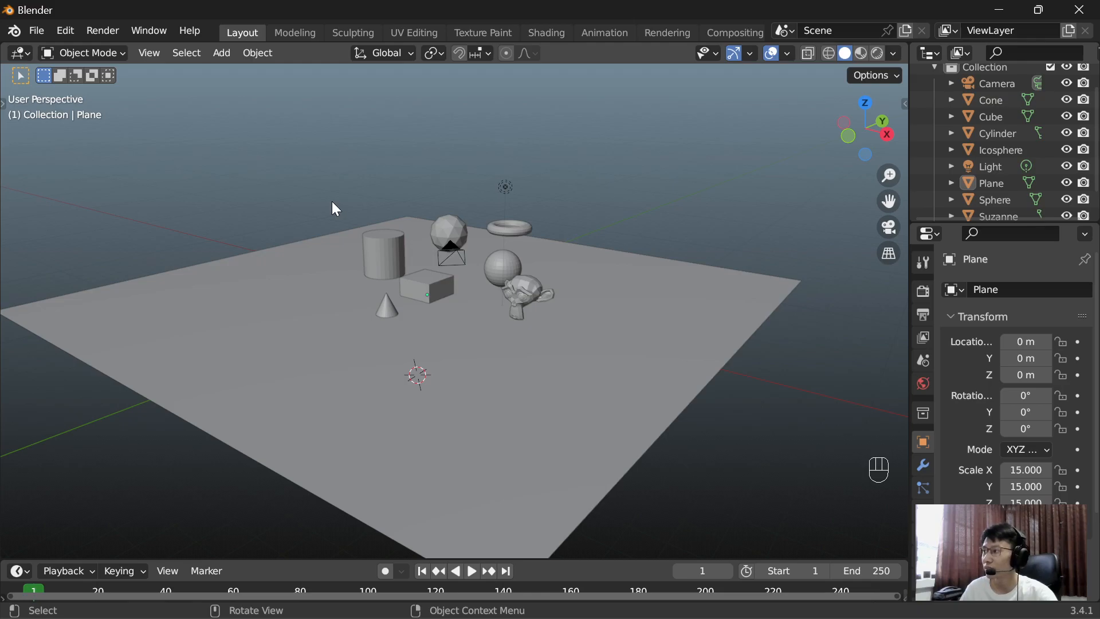
key(shift)
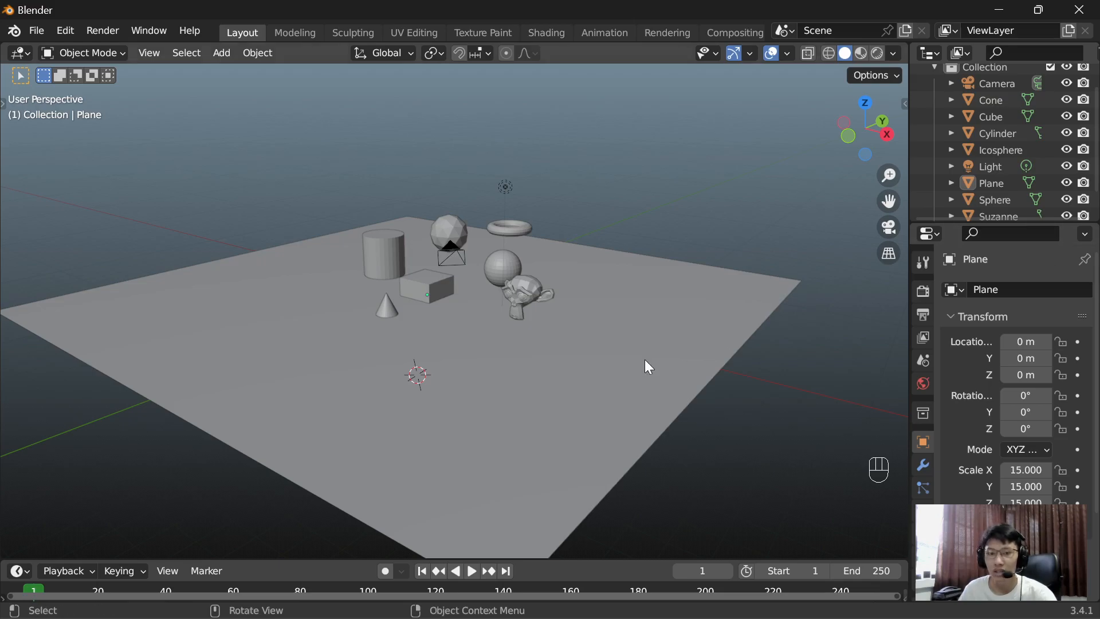
middle_drag(591, 192, 504, 263)
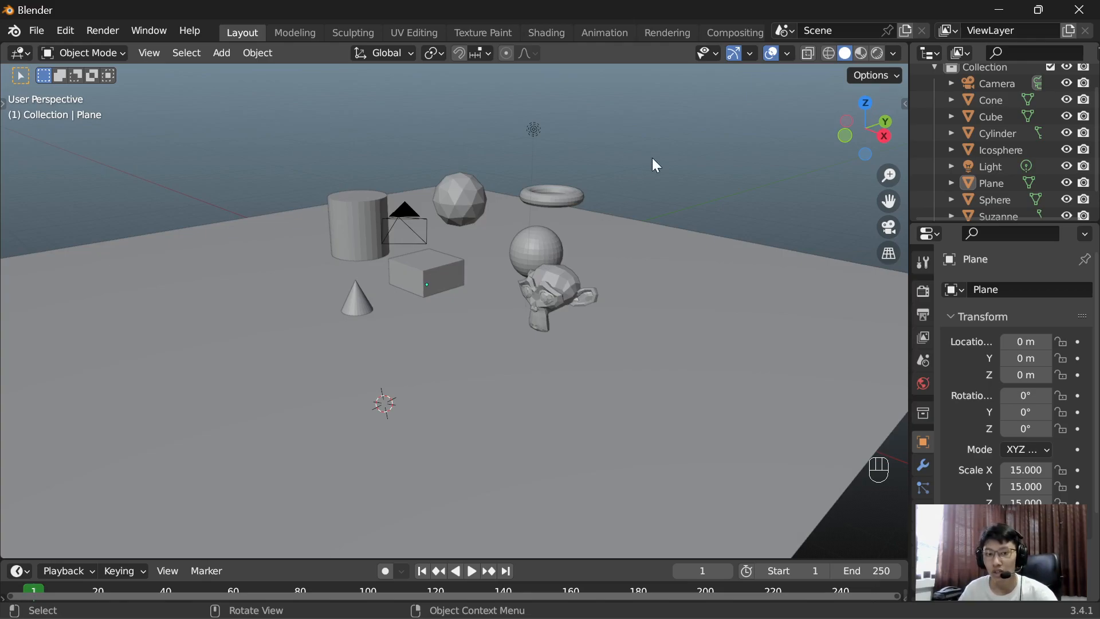
key(KP_1)
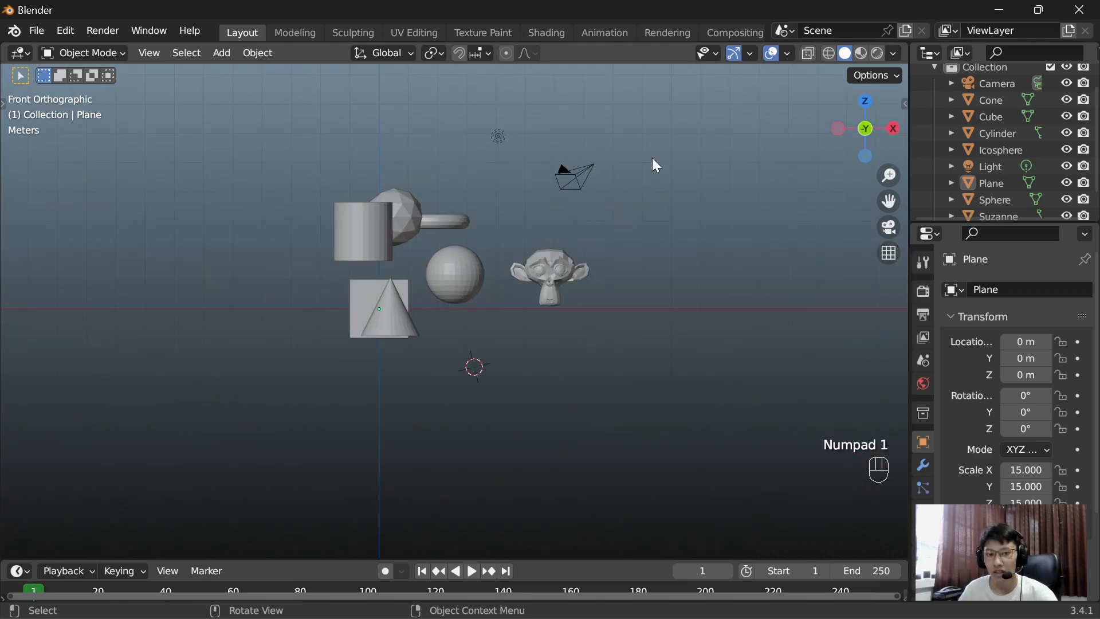
click(403, 317)
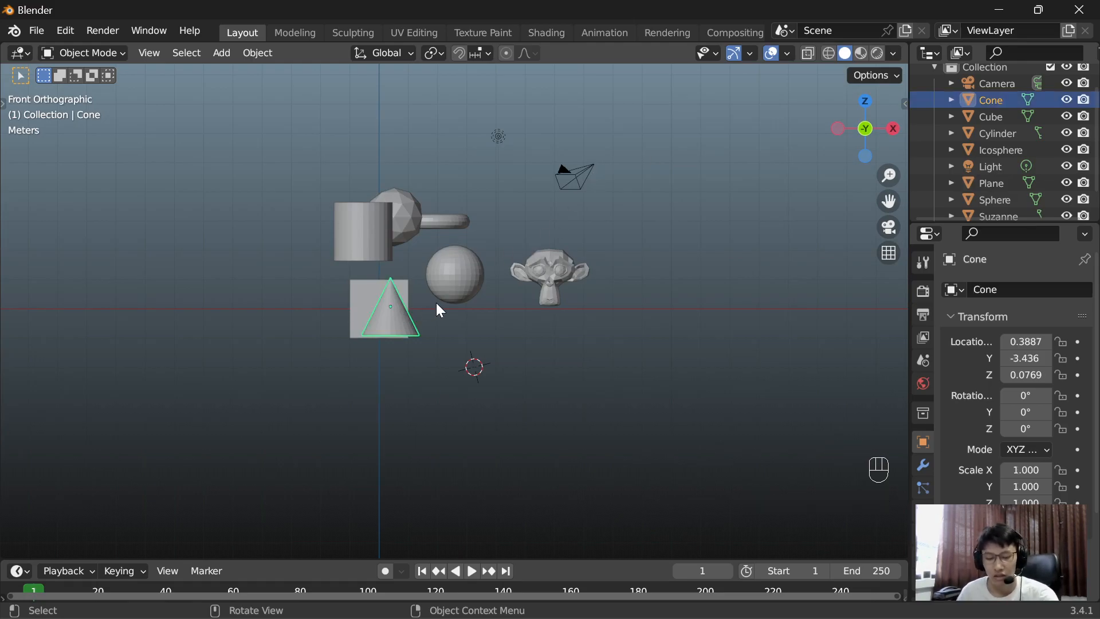
key(g)
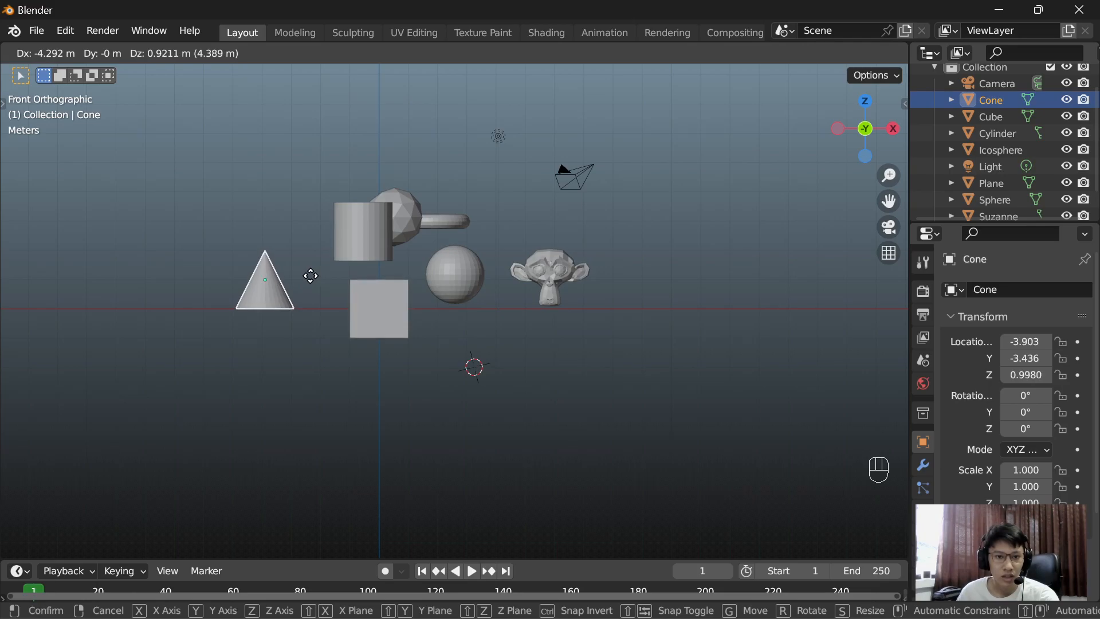
click(310, 276)
Step: Move the cylinder to about X -6.9 m so it stands on the ground line on the far side of the cone
click(377, 225)
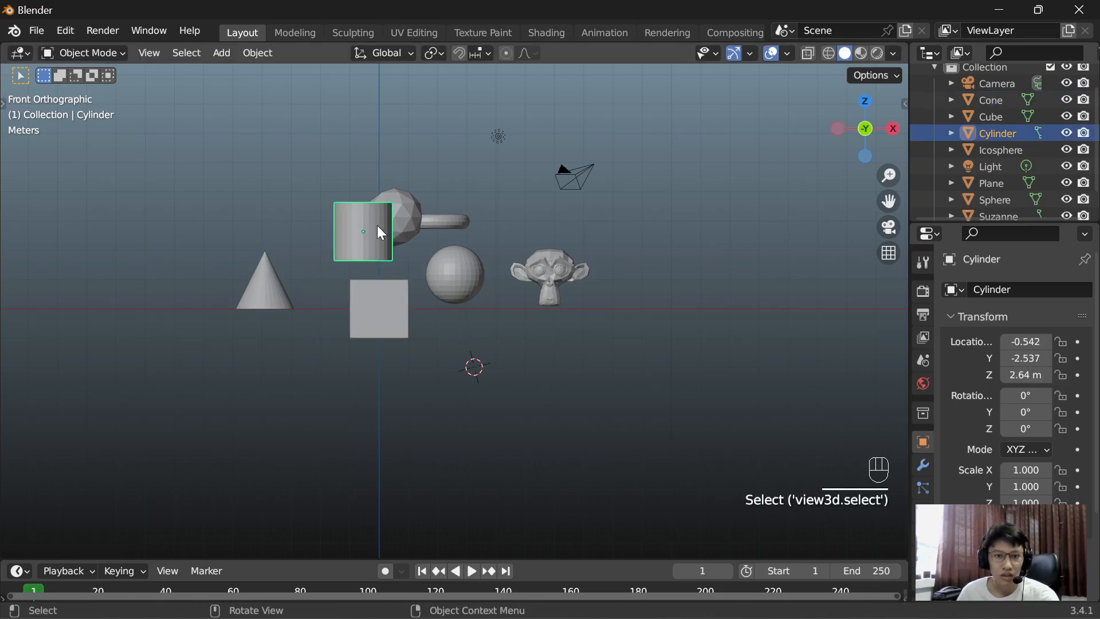
key(g)
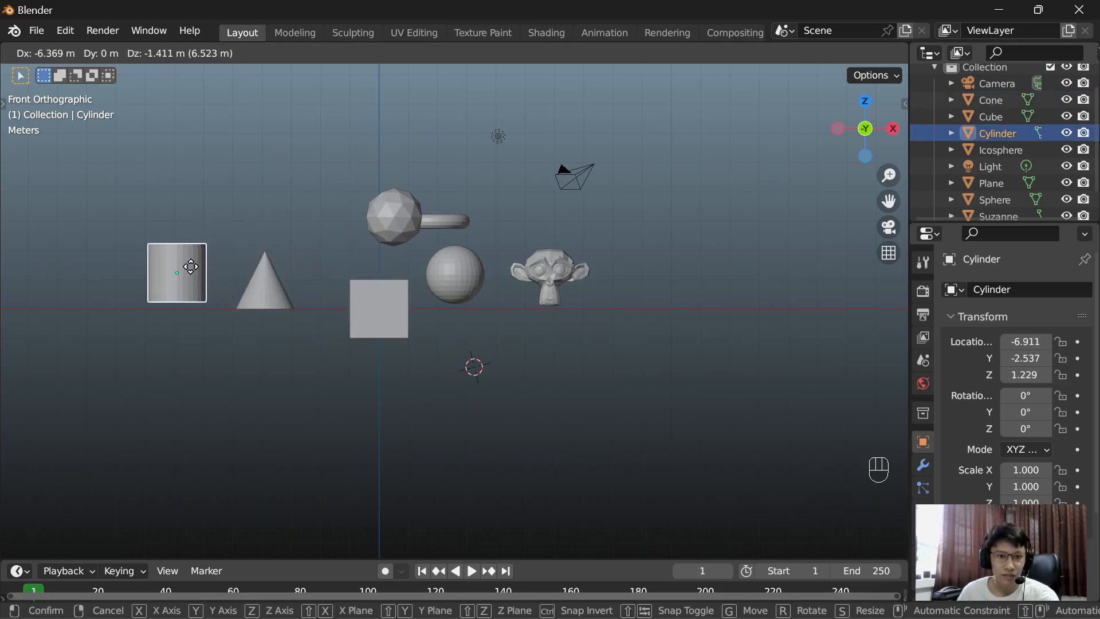
click(198, 275)
Step: Move the icosphere beyond the cylinder to about X -9.71 m, Z 0.92 m
shift+middle_drag(307, 230, 528, 236)
click(512, 244)
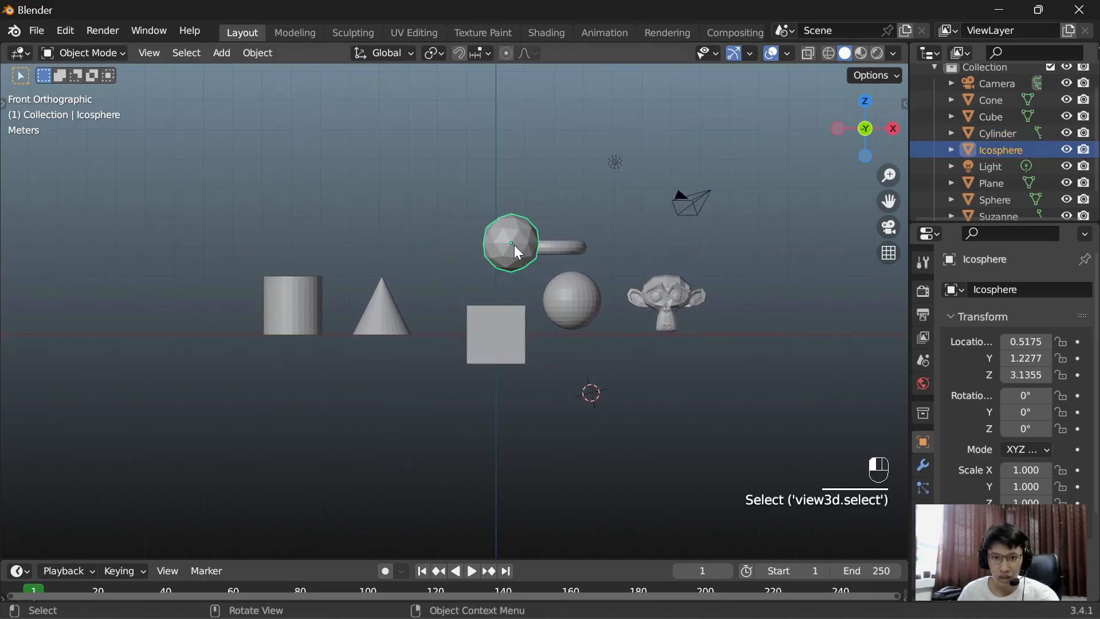
key(g)
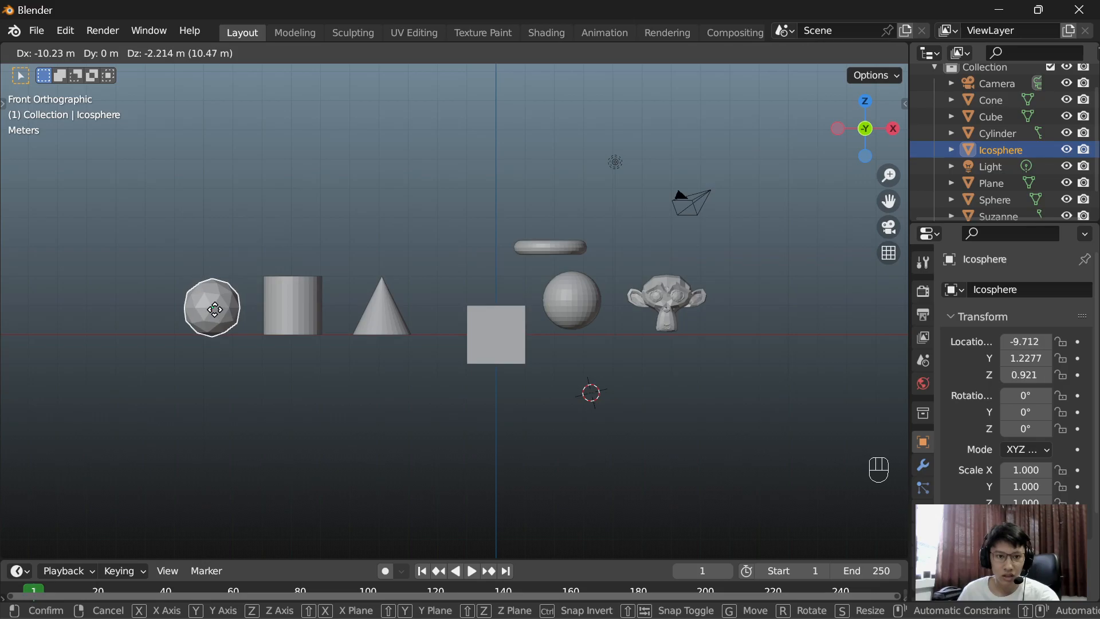
click(205, 318)
Step: Raise the cube along the Z axis to about Z 1.06 m so it sits above the ground plane
click(492, 331)
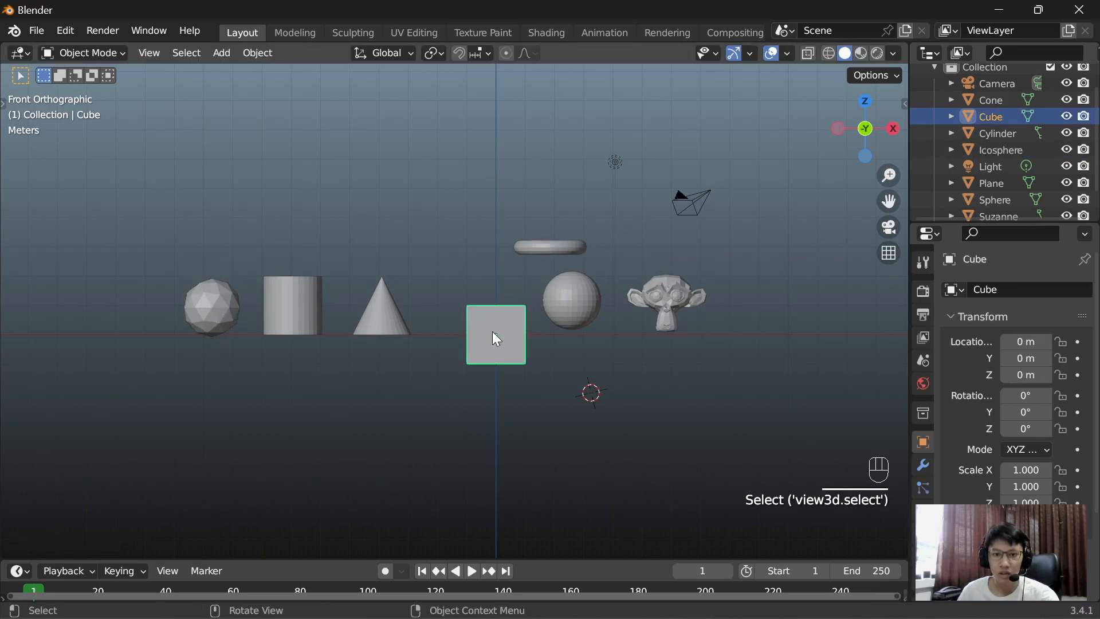
key(g)
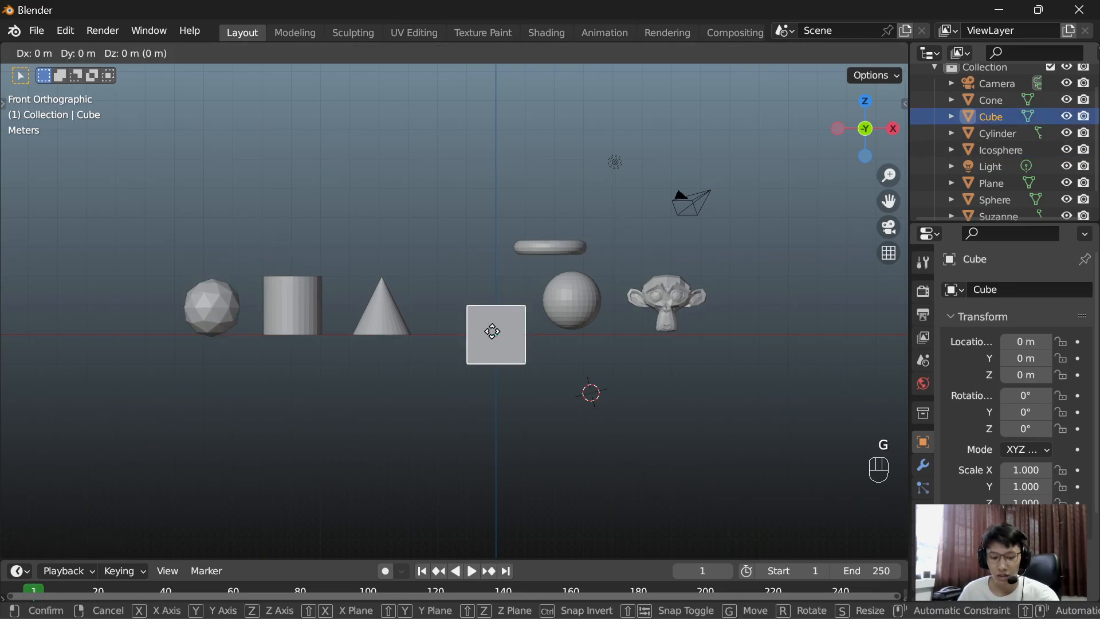
key(z)
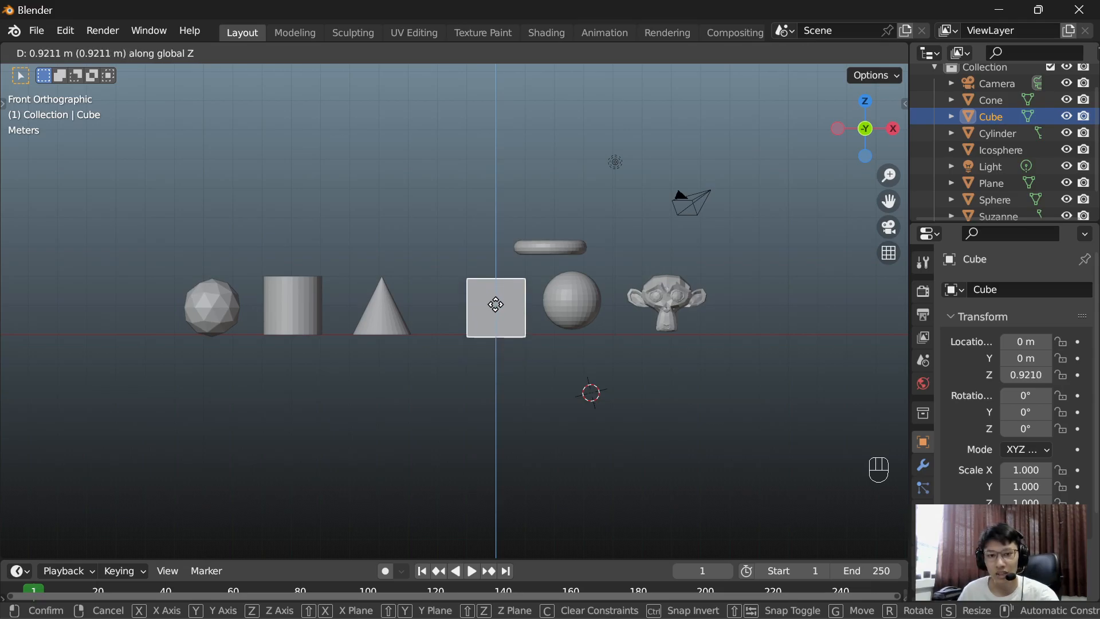
click(495, 300)
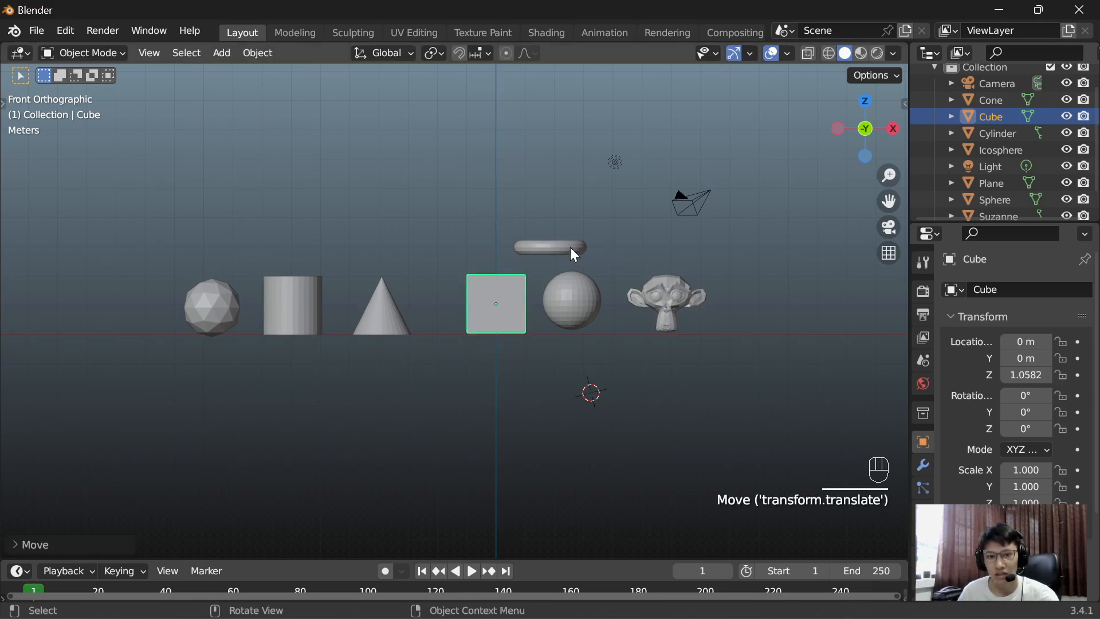
Step: Move the torus beyond the monkey head to about X 8.95 m, Z 0.44 m, resting on the ground line, and deselect it
click(568, 247)
key(g)
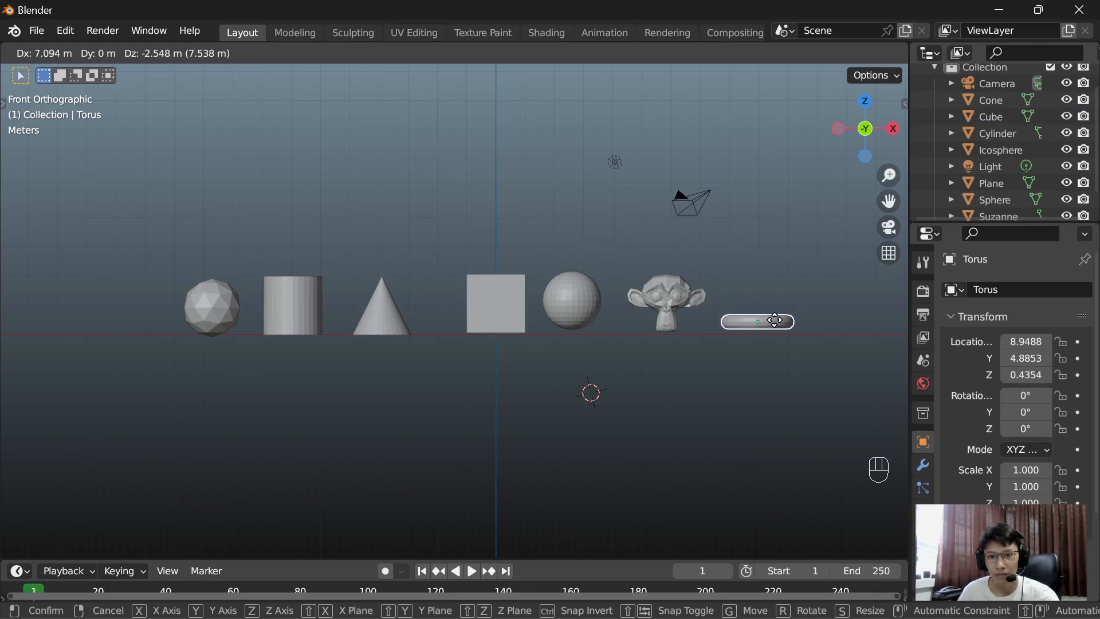
click(775, 320)
click(753, 268)
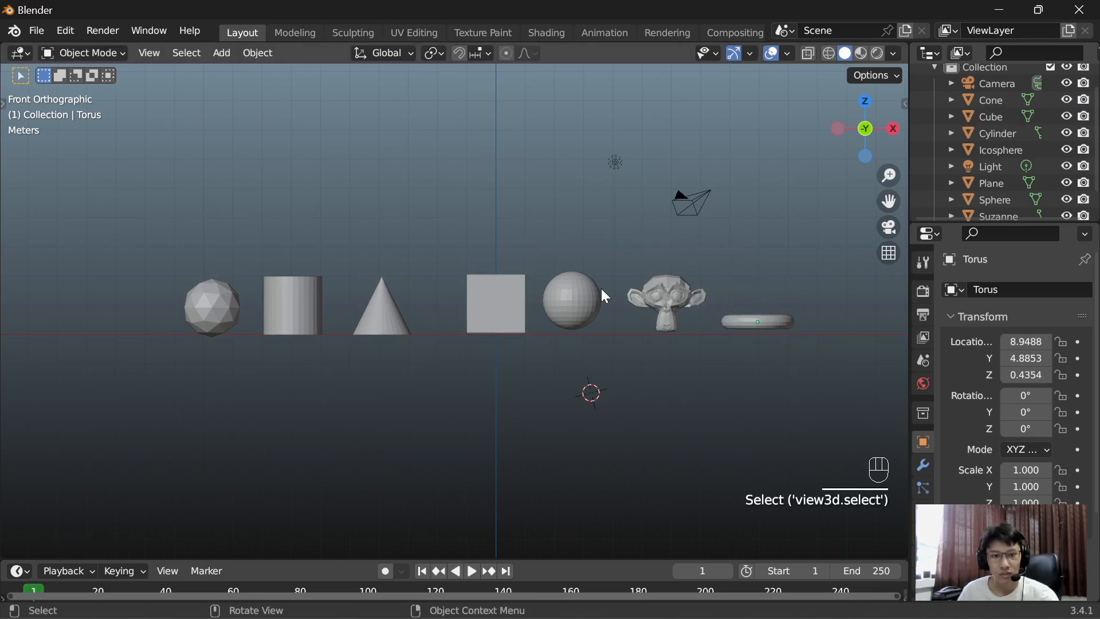
Step: Move the cone closer to the cube, to about X -2.92 m, Z 1.08 m
click(377, 324)
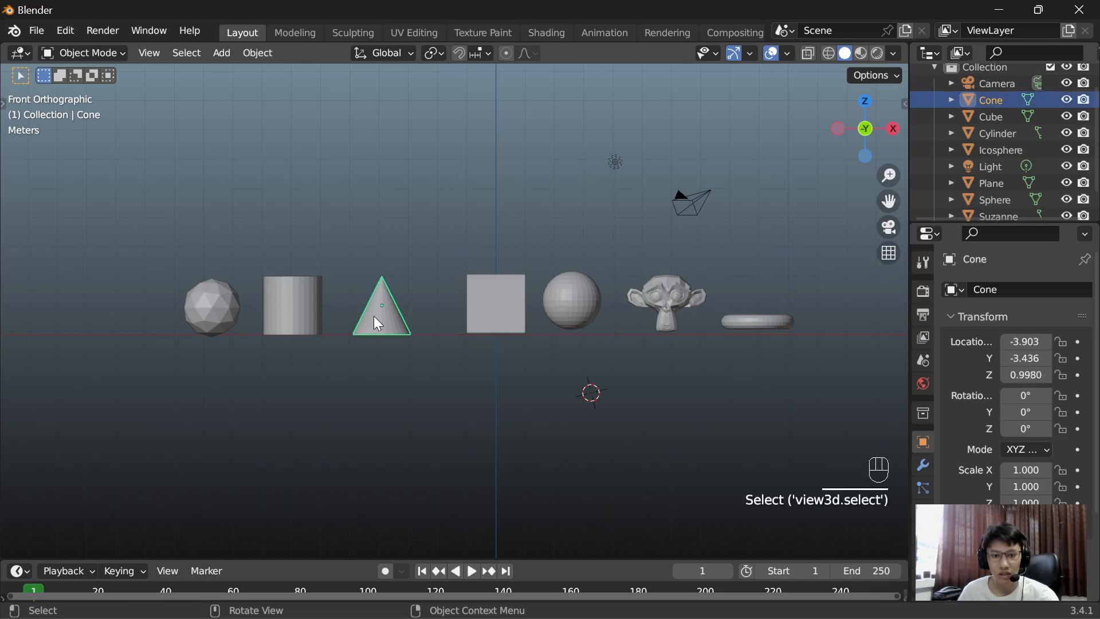
key(g)
click(404, 312)
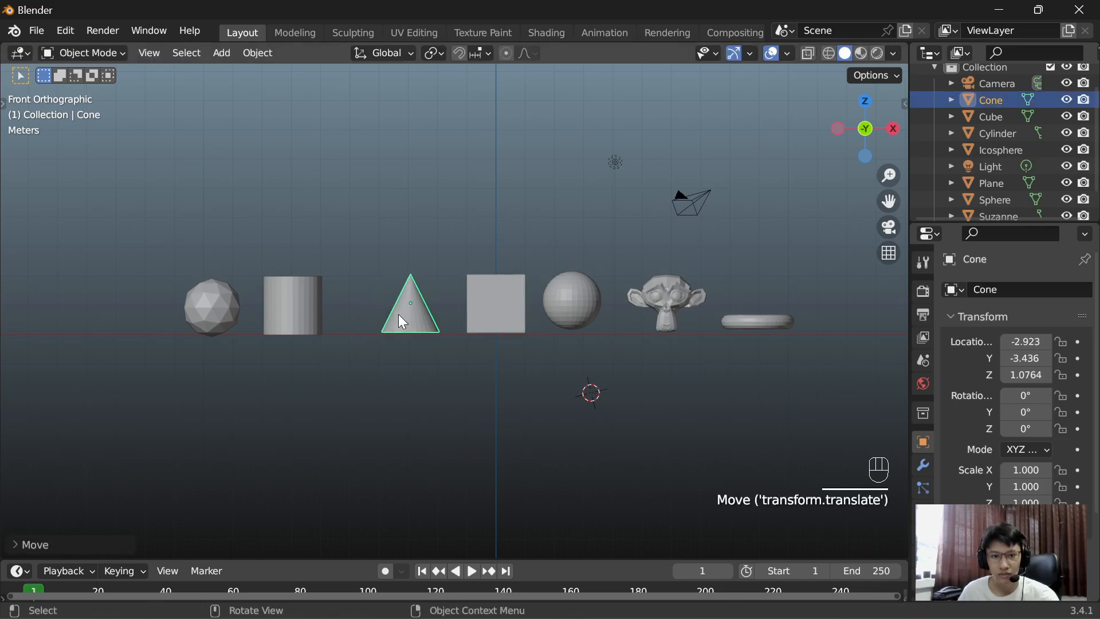
Step: Move the cylinder along the X axis toward the cone, to about X -5.83 m
click(309, 311)
key(g)
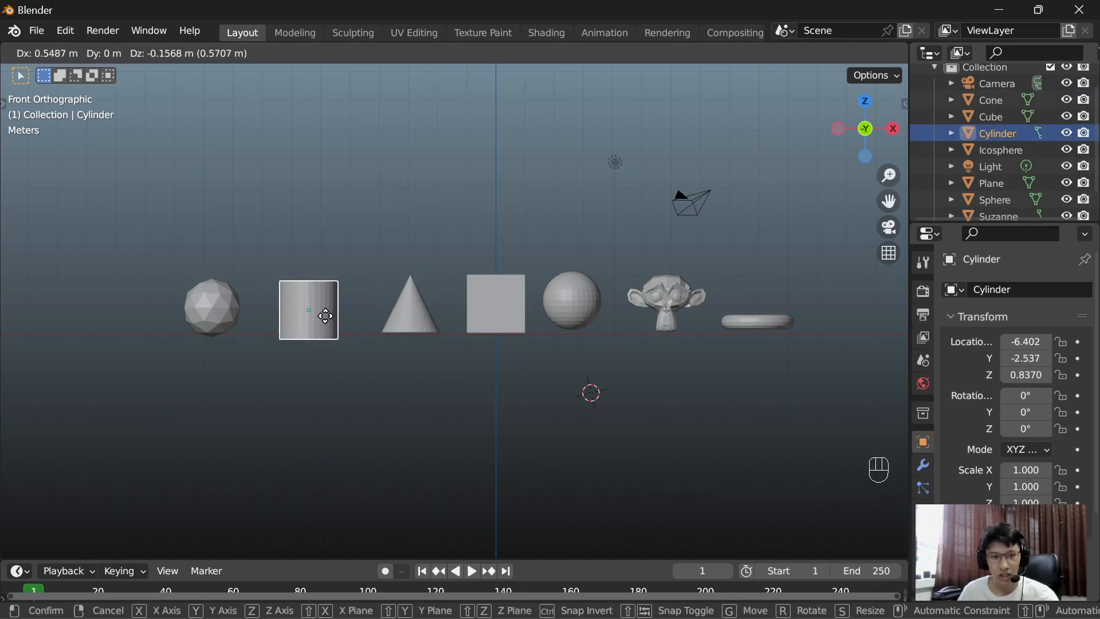
key(x)
click(342, 314)
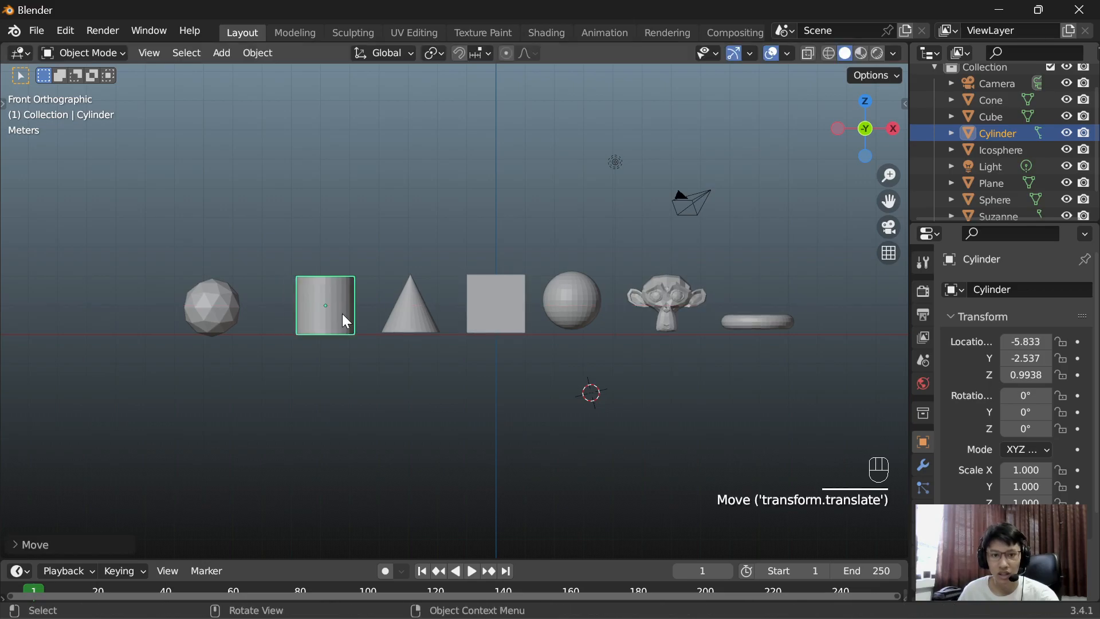
Step: Move the icosphere along the X axis toward the cylinder, to about X -8.60 m
click(214, 305)
key(g)
key(x)
click(247, 305)
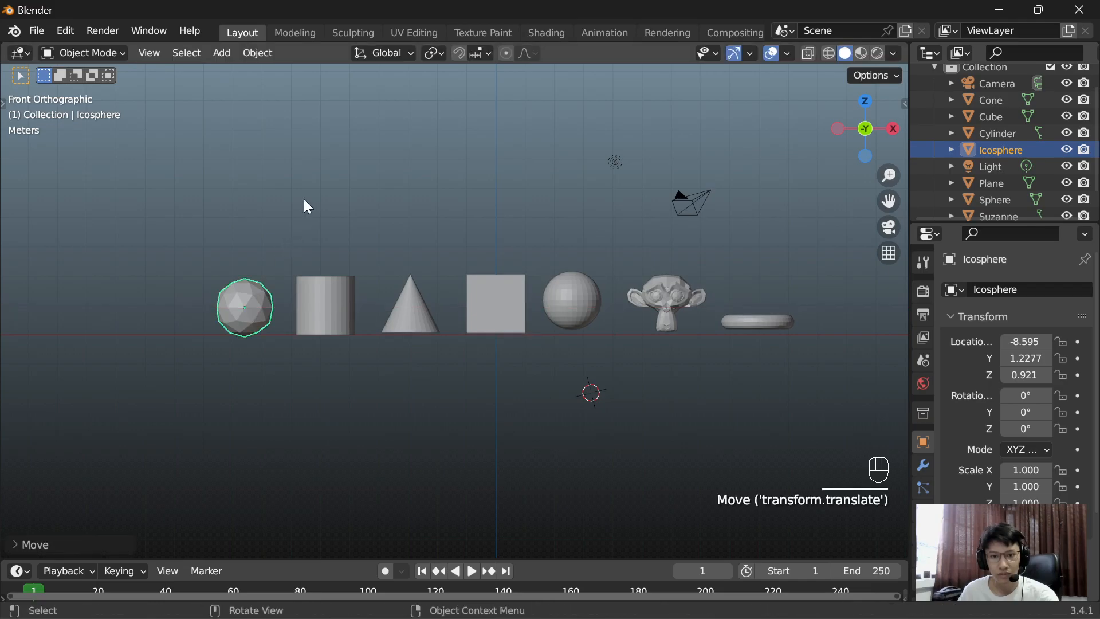
Step: Shift the UV sphere along the X axis to about X 2.83 m and deselect it
click(589, 293)
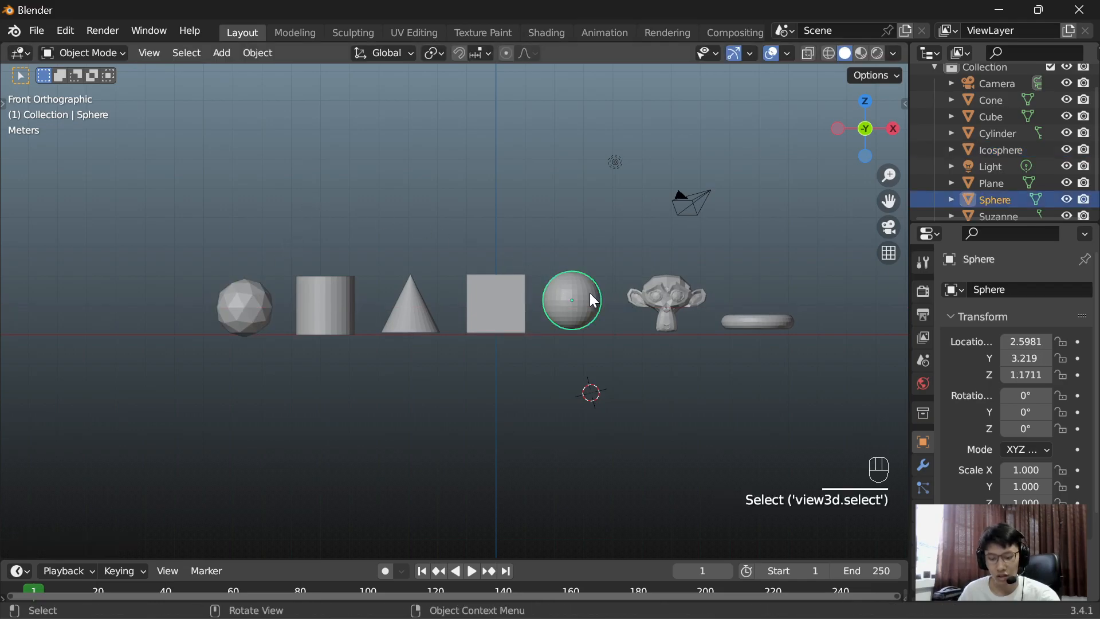
key(g)
key(x)
click(596, 297)
click(536, 208)
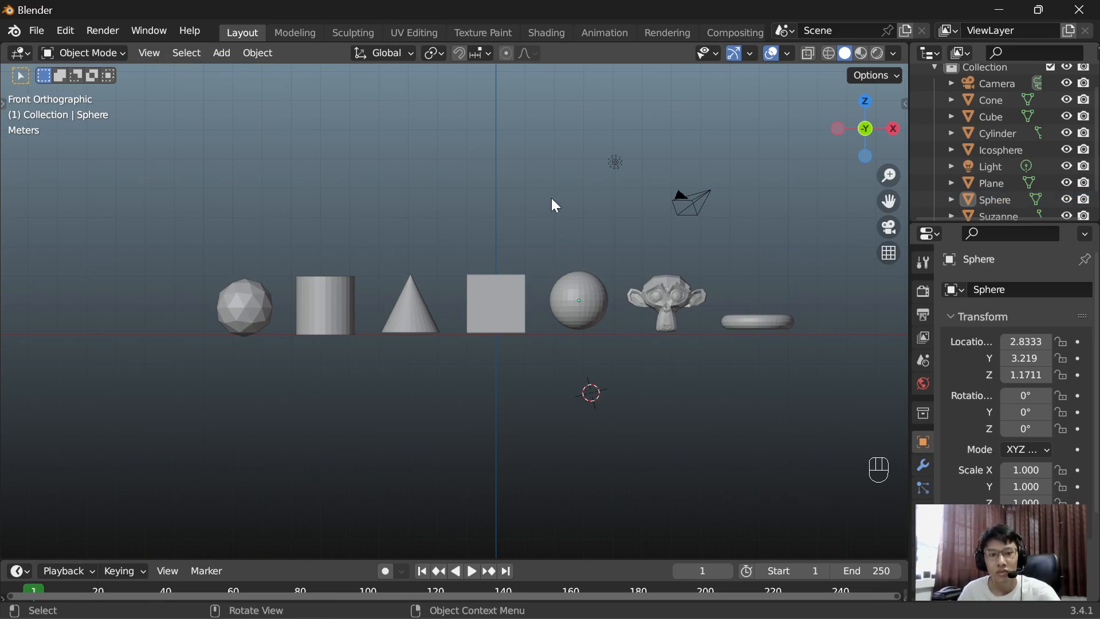
Step: Try moving the cube up the Z axis by exact distances of 2 m and 25 m, clearing the entered value each time
click(506, 299)
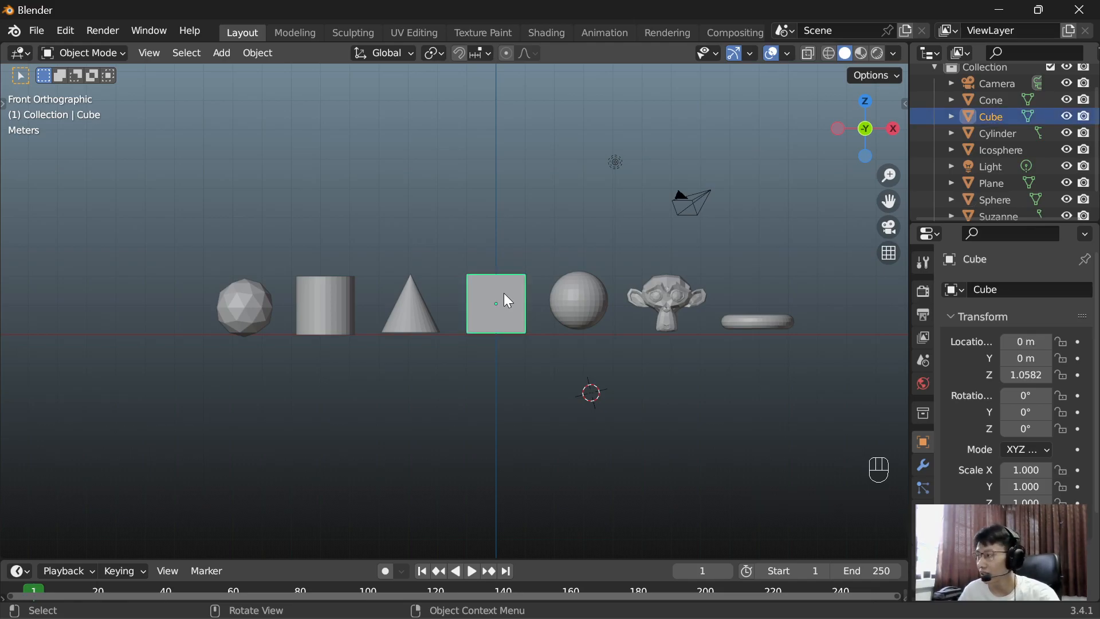
key(g)
key(z)
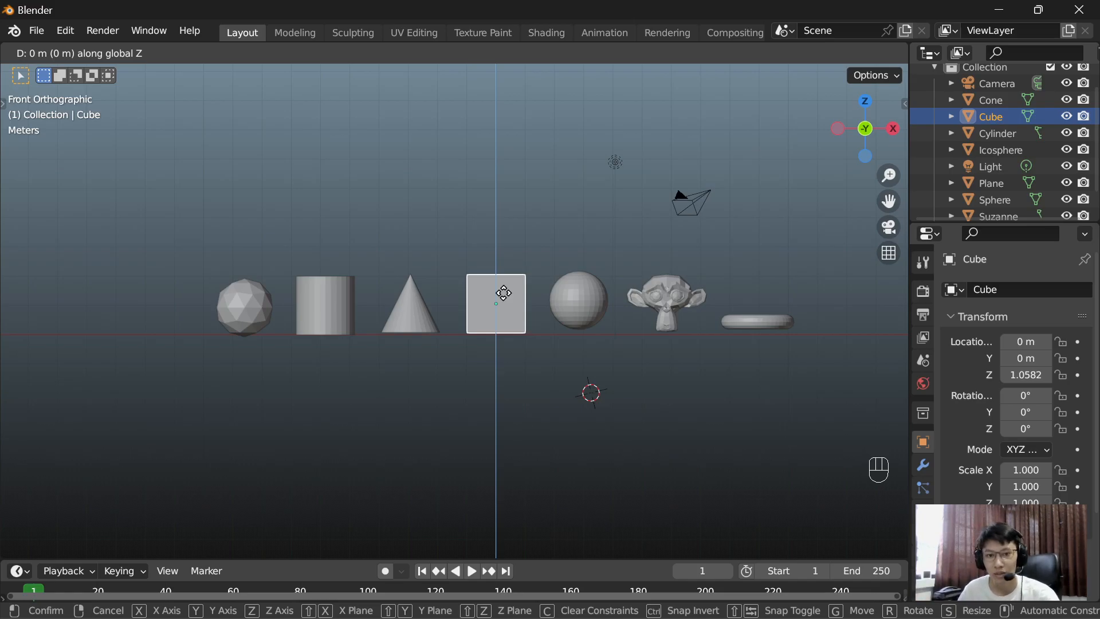
text(2)
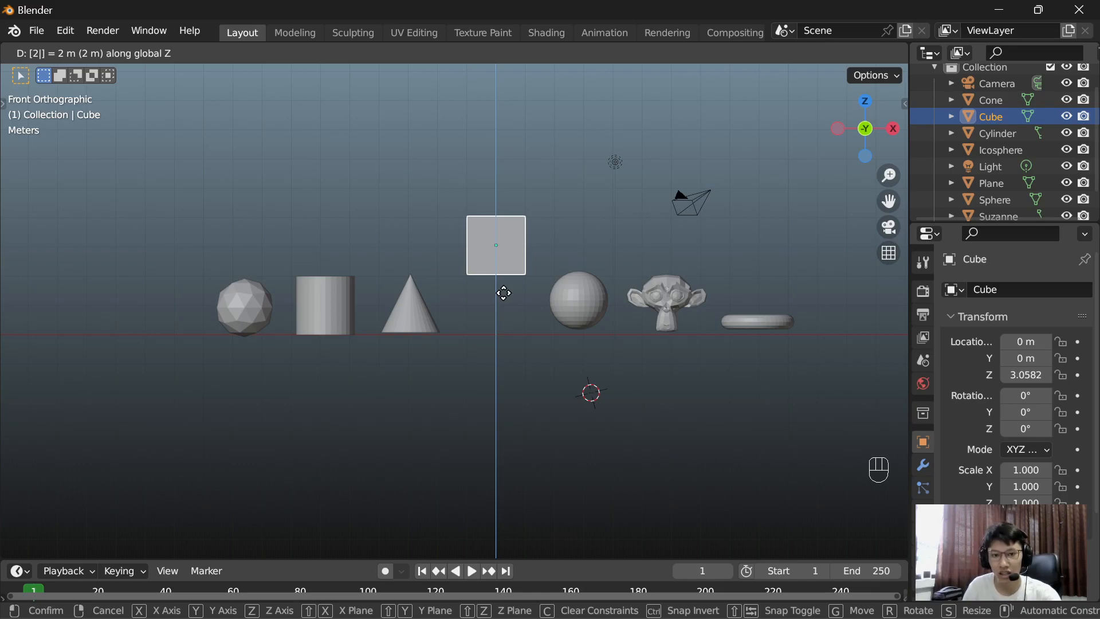
key(BackSpace)
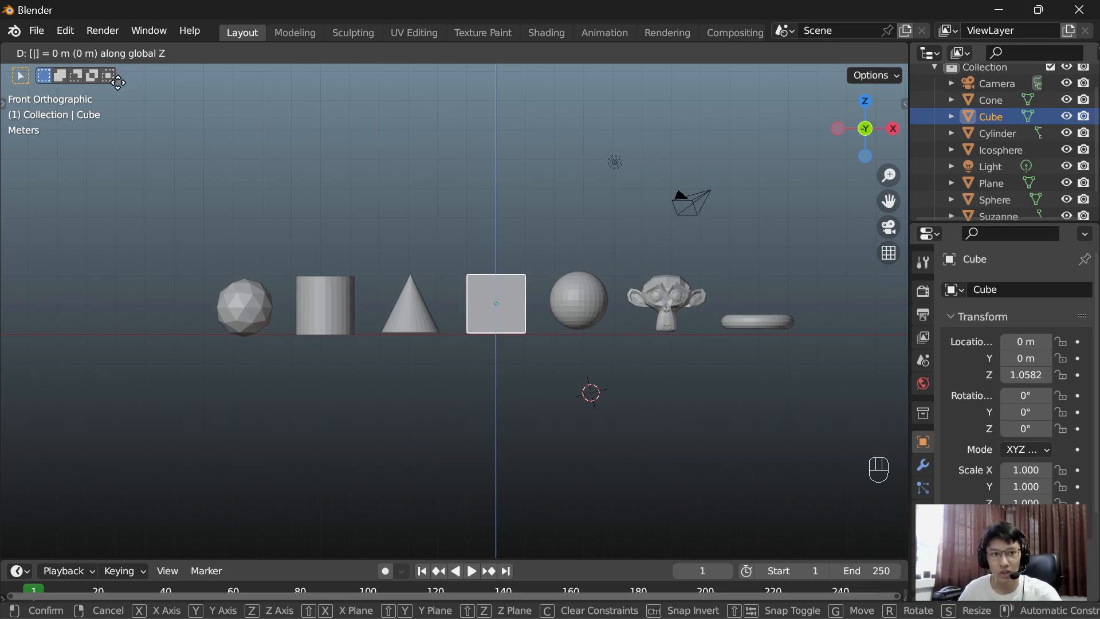
text(25)
key(BackSpace)
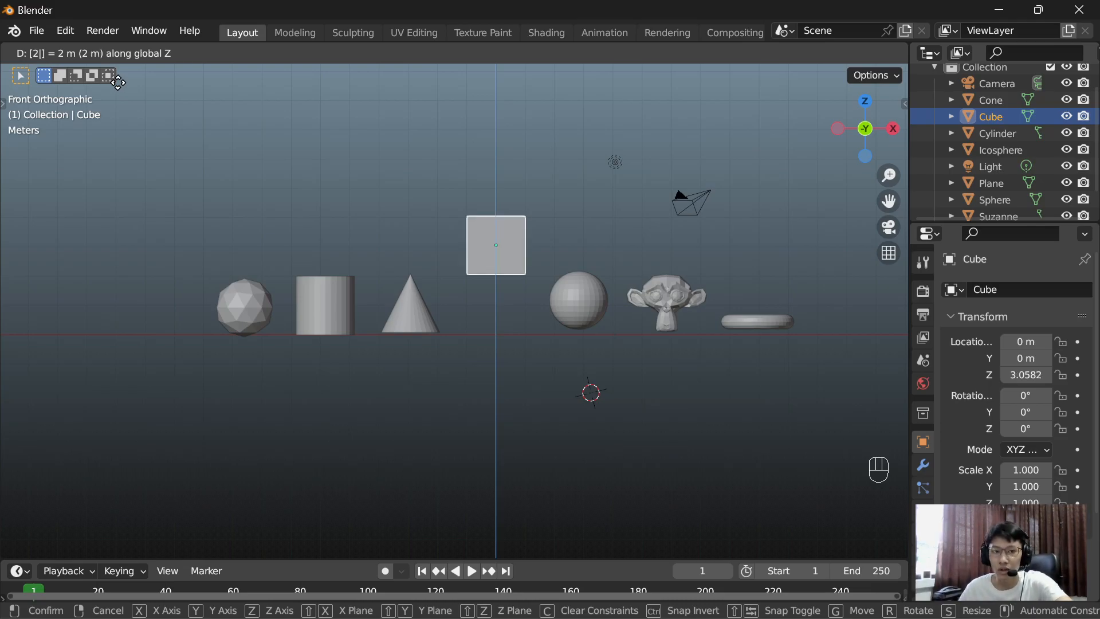
key(BackSpace)
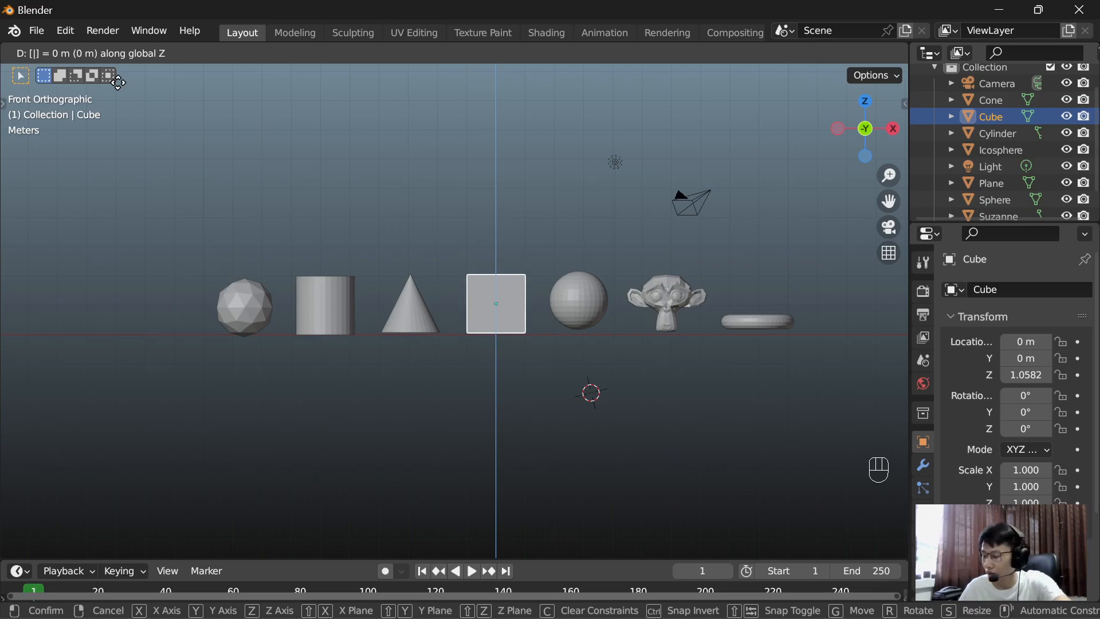
Step: Try exact Z-axis moves of -3, -2 and -1 m on the cube, clear the distance, and deselect the cube
key(minus)
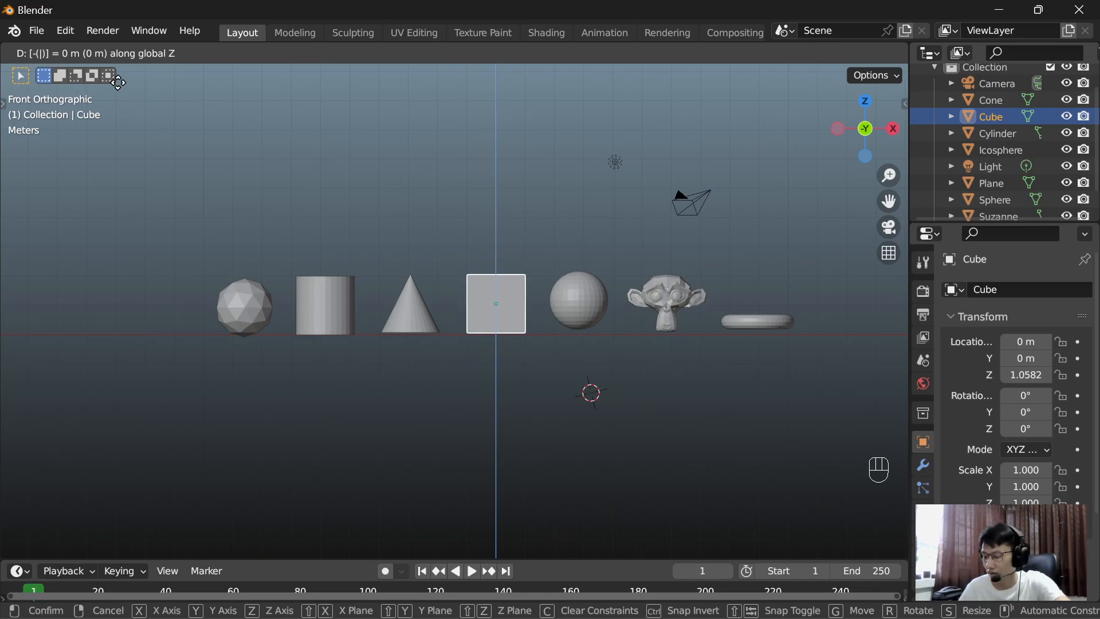
text(3)
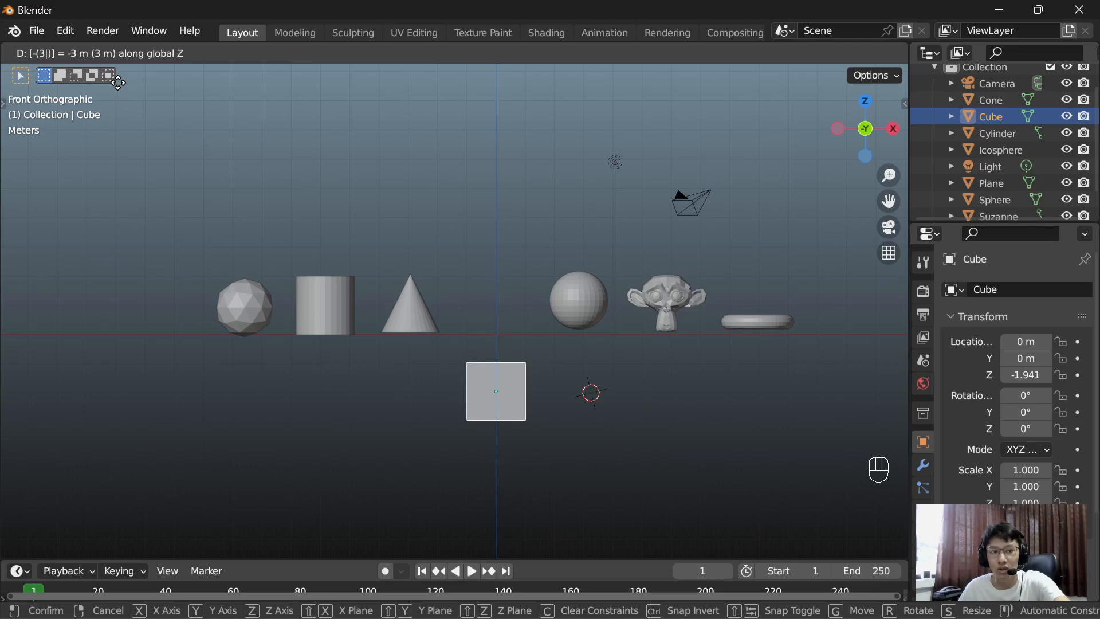
key(BackSpace)
text(2)
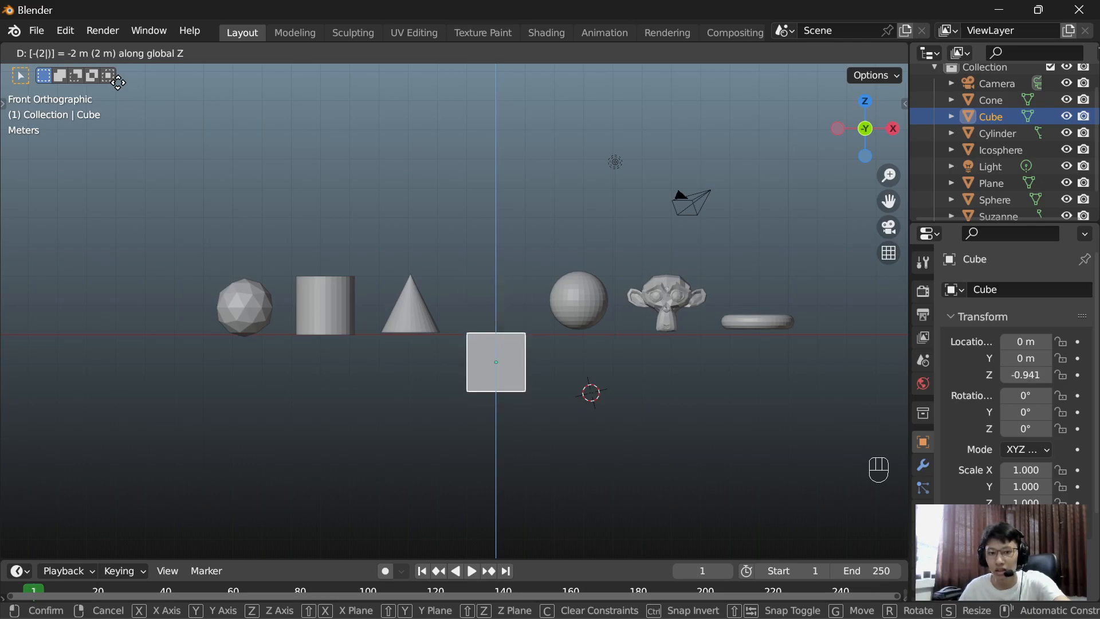
key(BackSpace)
text(1)
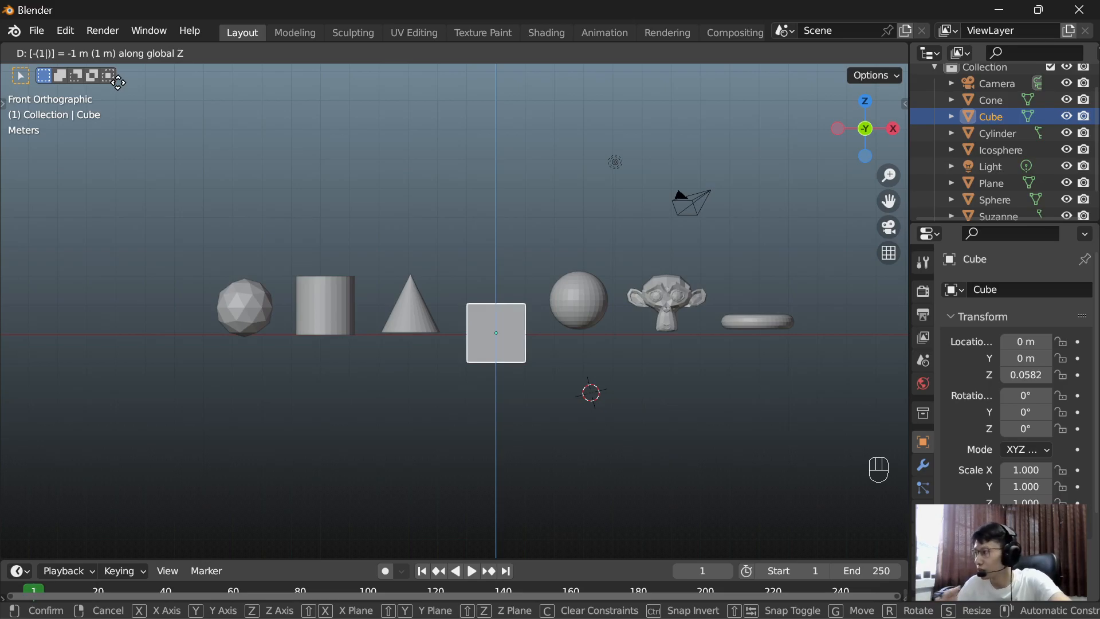
key(BackSpace)
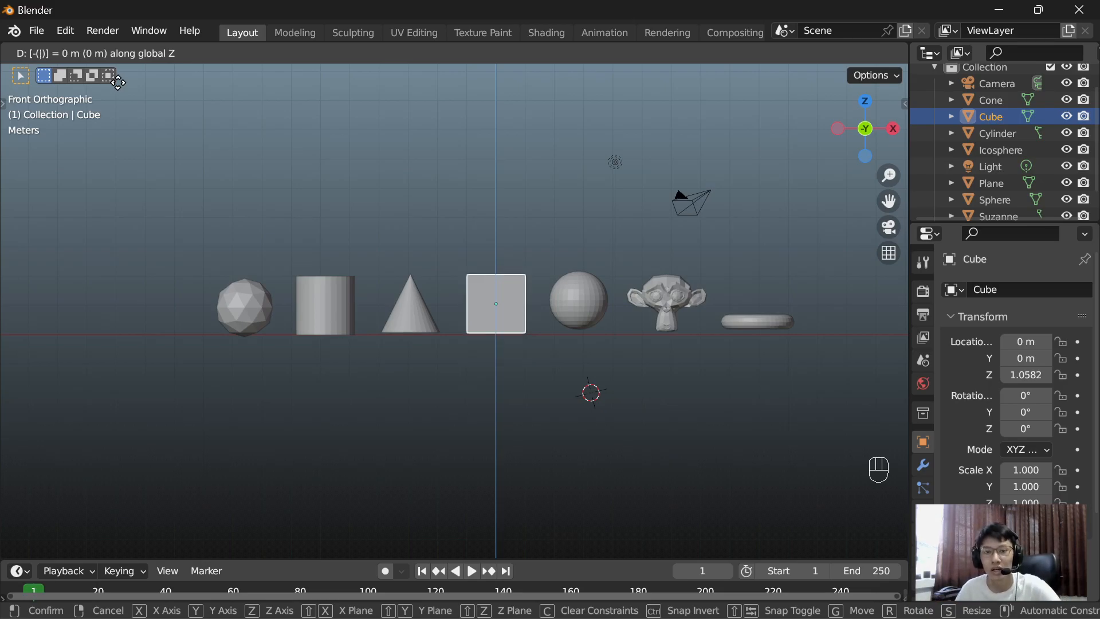
click(439, 393)
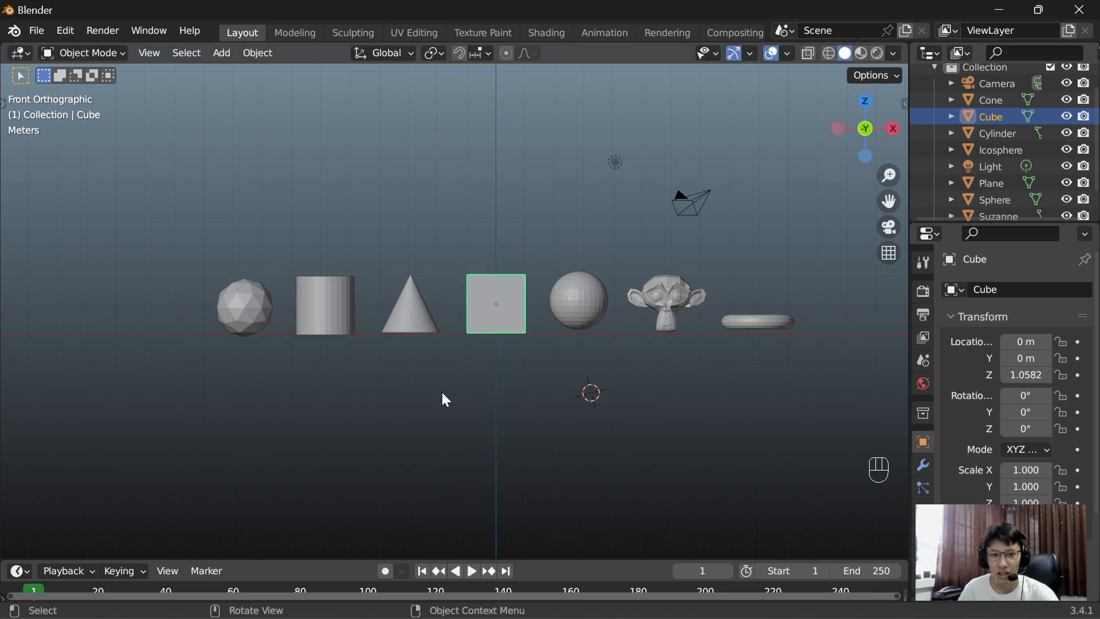
click(448, 160)
Step: In top view, move the icosphere along the Y axis to about Y 0.10 m, level with the cube
middle_drag(466, 206, 318, 220)
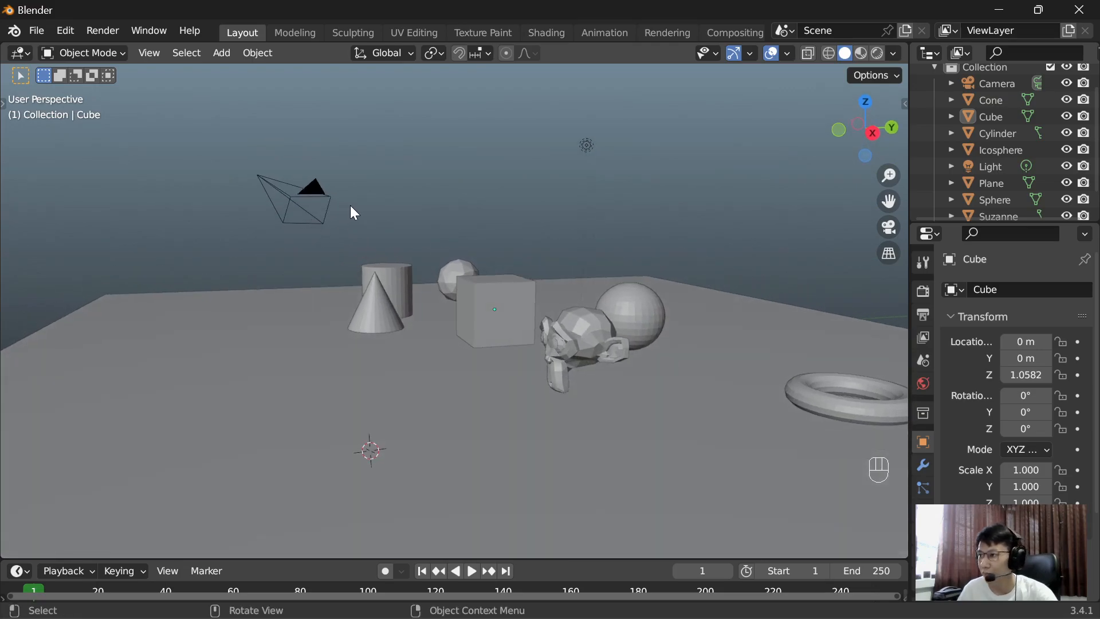
middle_drag(553, 196, 536, 231)
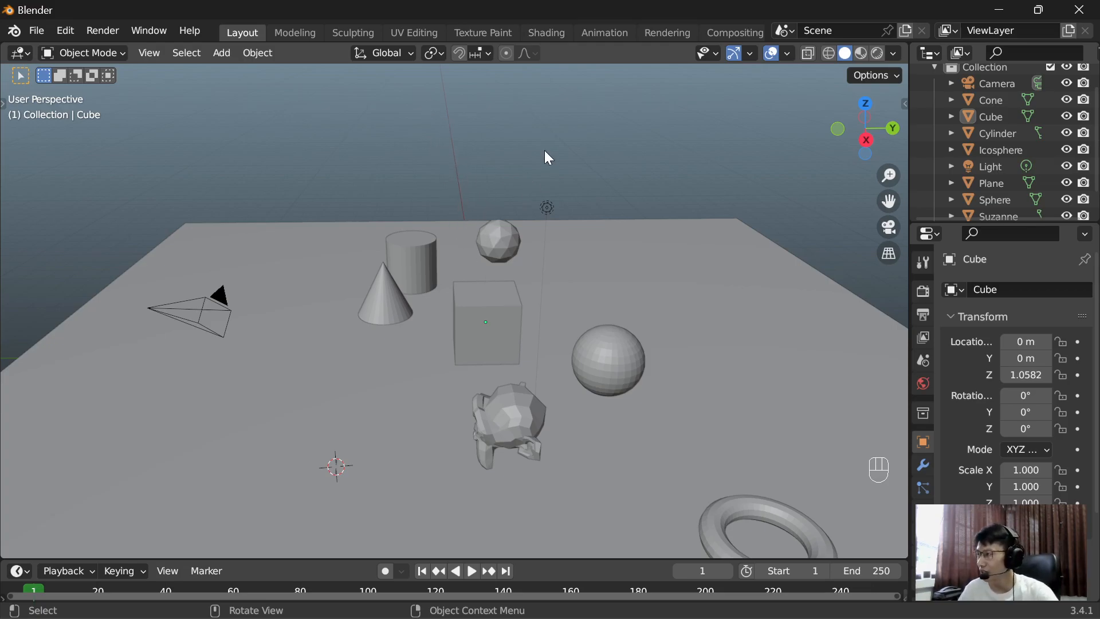
key(KP_7)
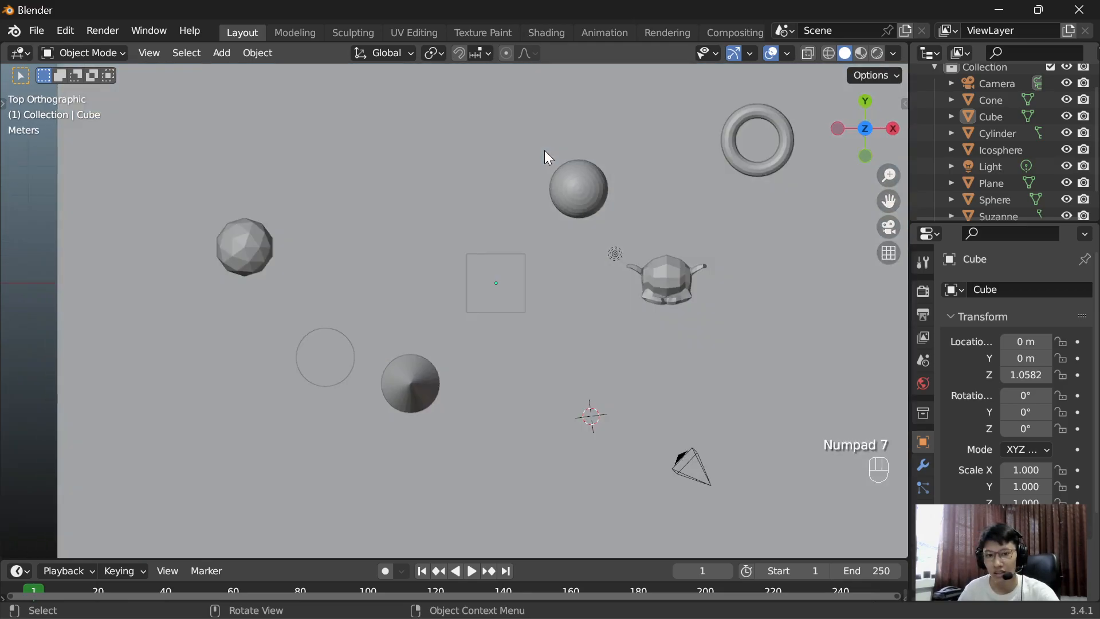
scroll(435, 195, down, 2)
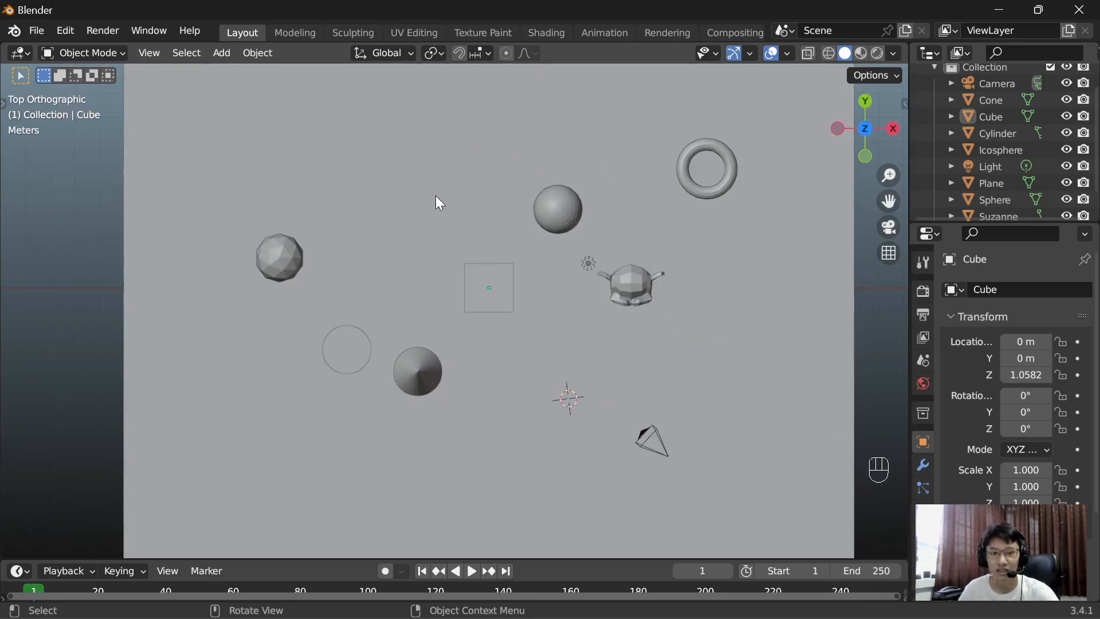
scroll(436, 195, up, 1)
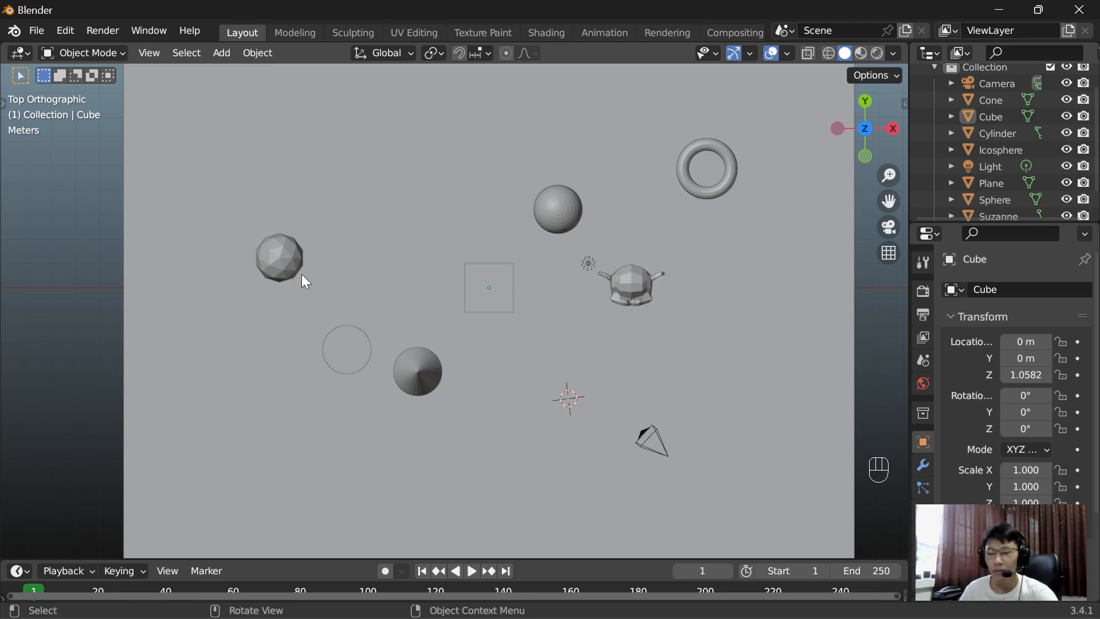
click(278, 257)
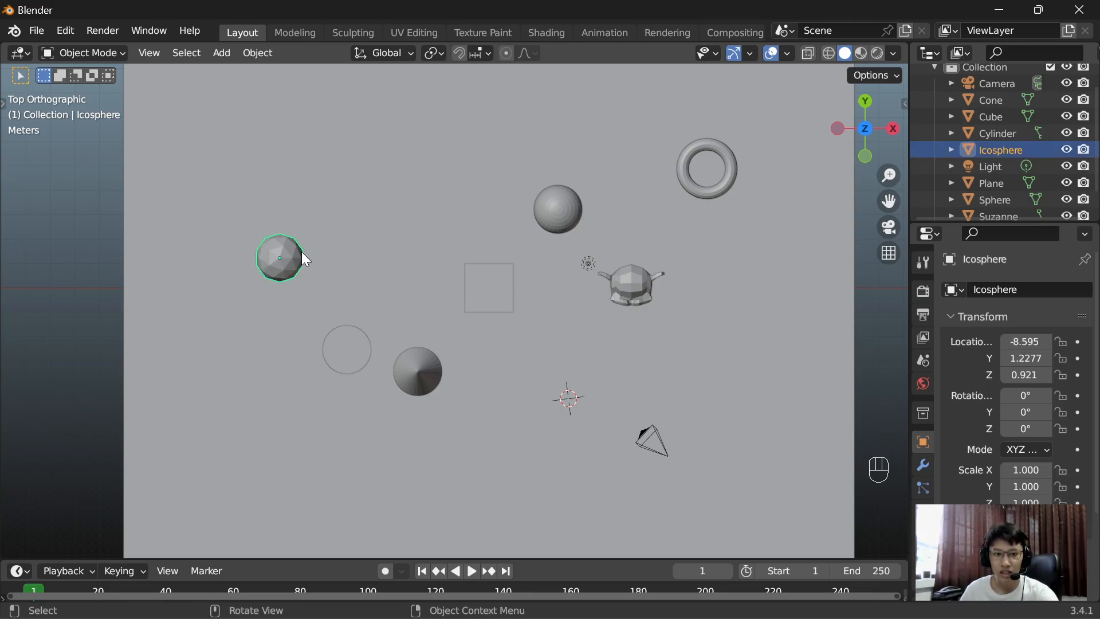
key(g)
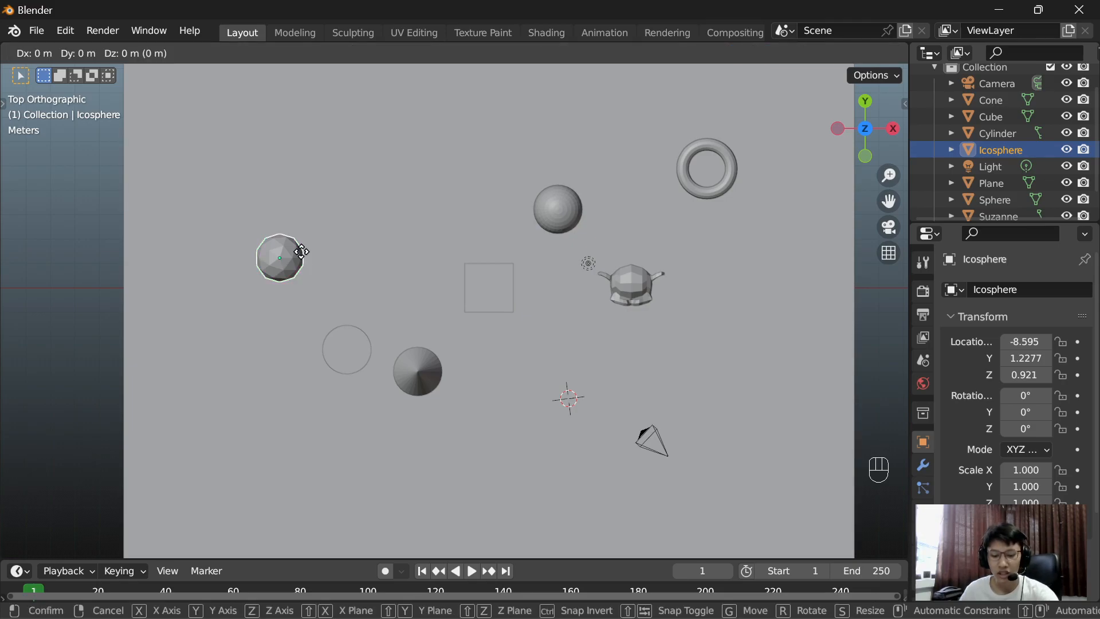
key(y)
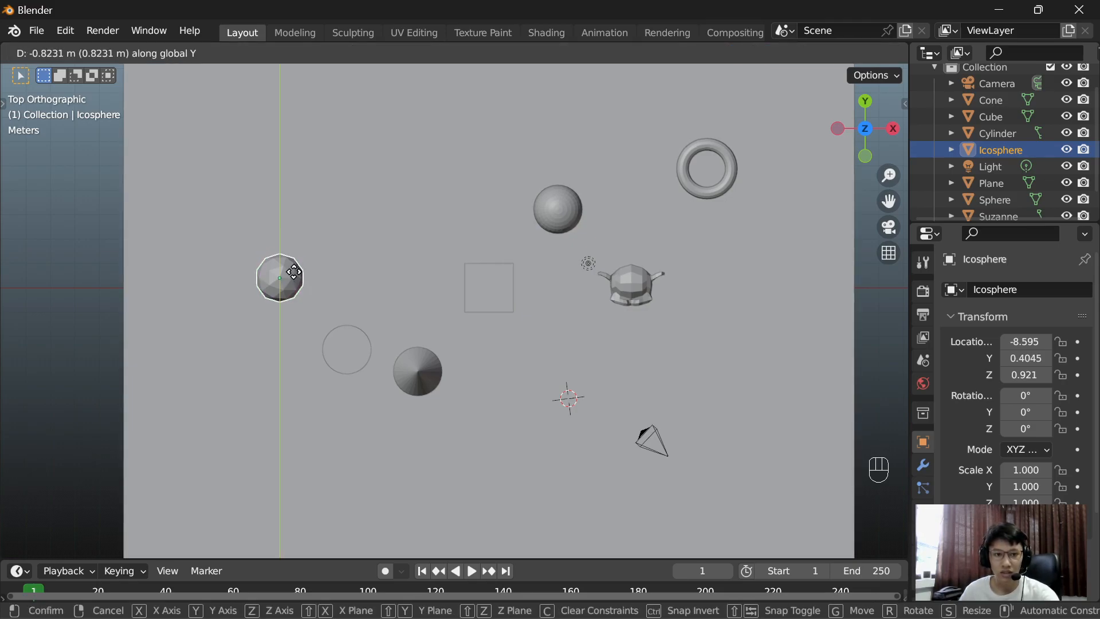
click(294, 279)
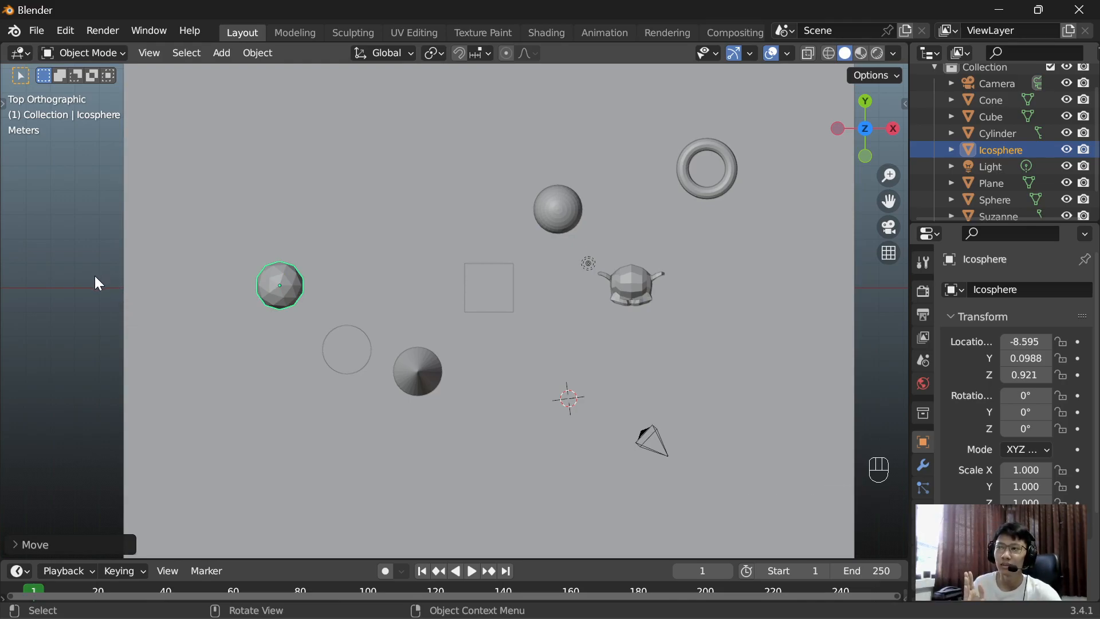
Step: Move the cylinder along the Y axis into line with the icosphere and the cube
click(339, 345)
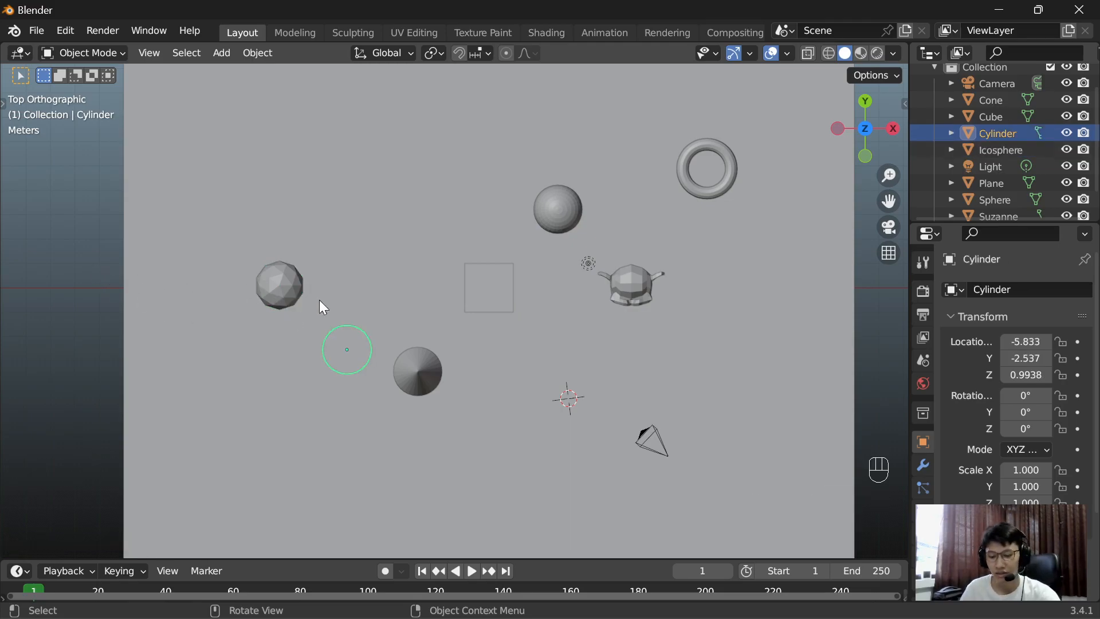
key(g)
key(y)
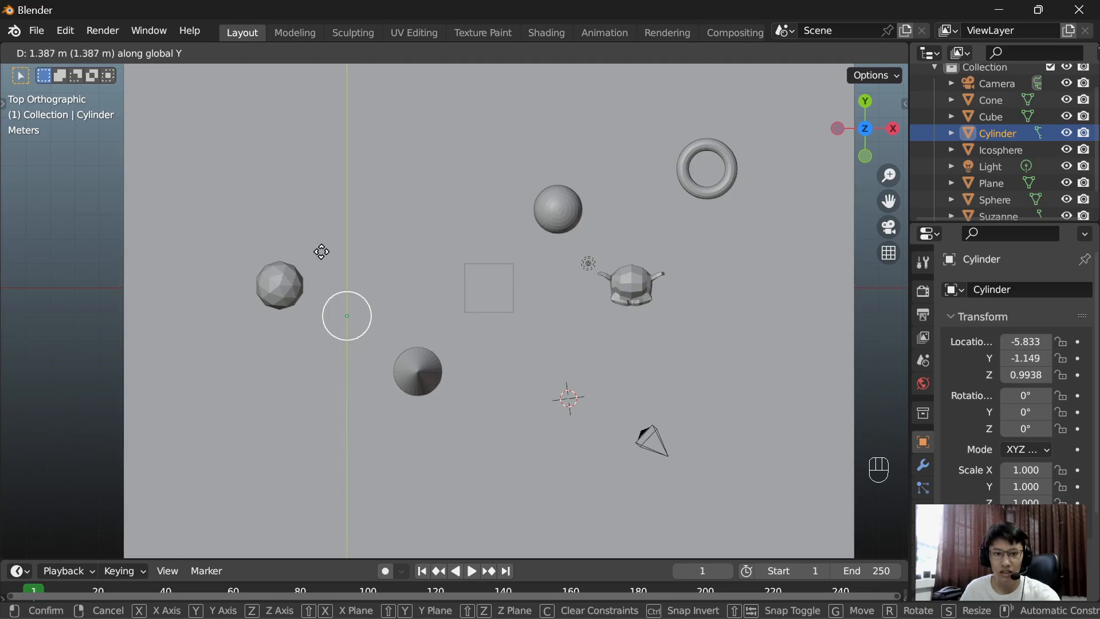
click(320, 241)
Step: Move the cone along the Y axis to about Y -0.05 m, between the cylinder and the cube
click(425, 346)
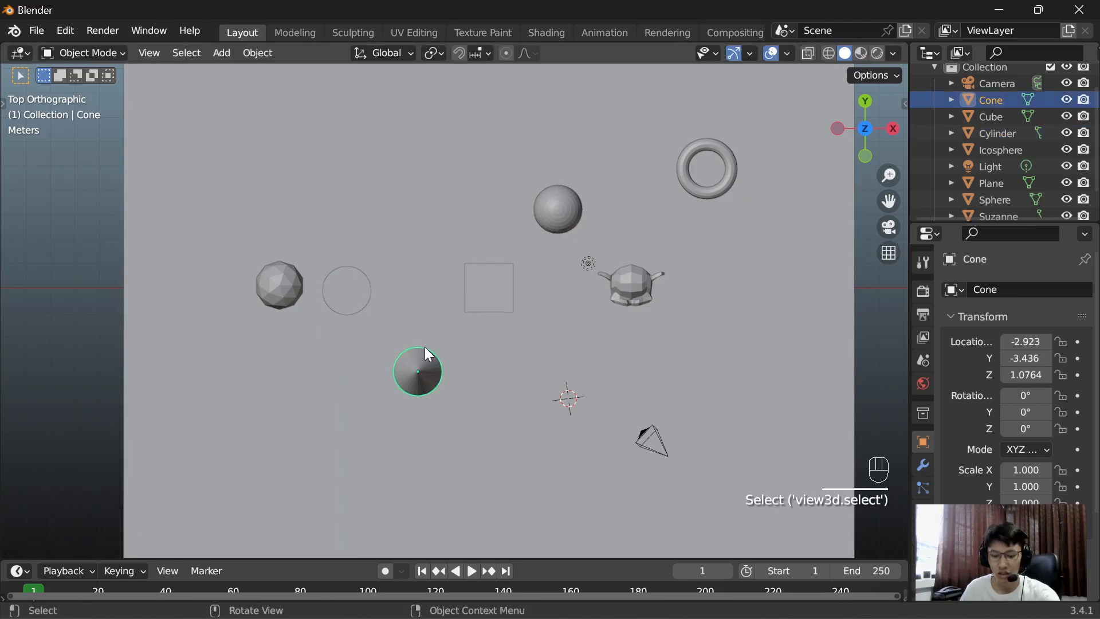
key(g)
key(y)
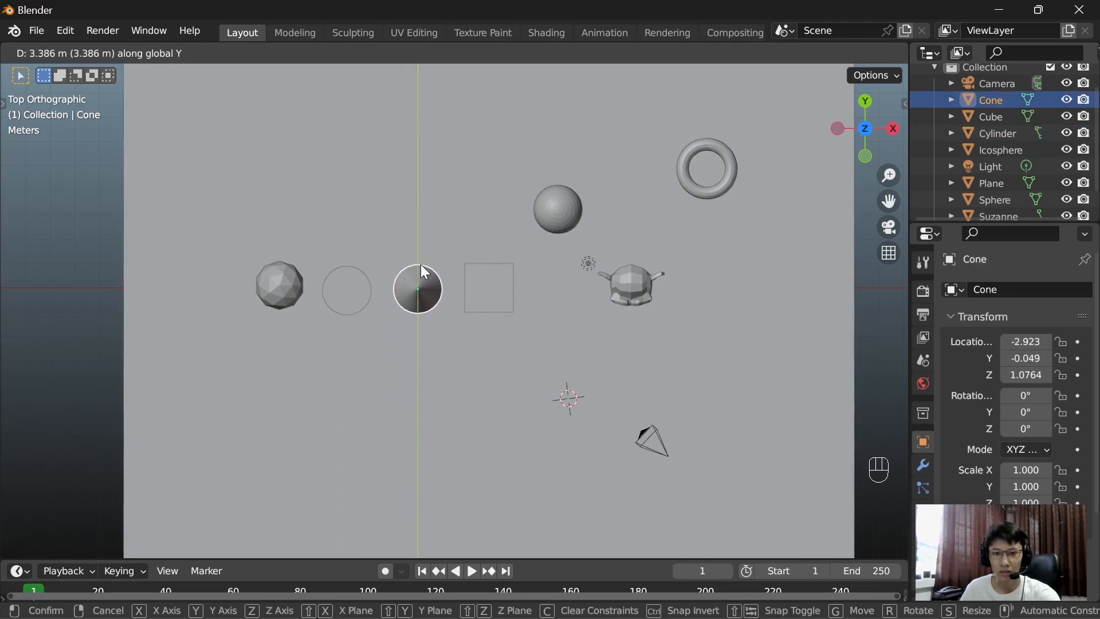
click(422, 266)
Step: Move the sphere along the Y axis to about Y 0.19 m, in line with the row of shapes
click(569, 205)
key(g)
key(y)
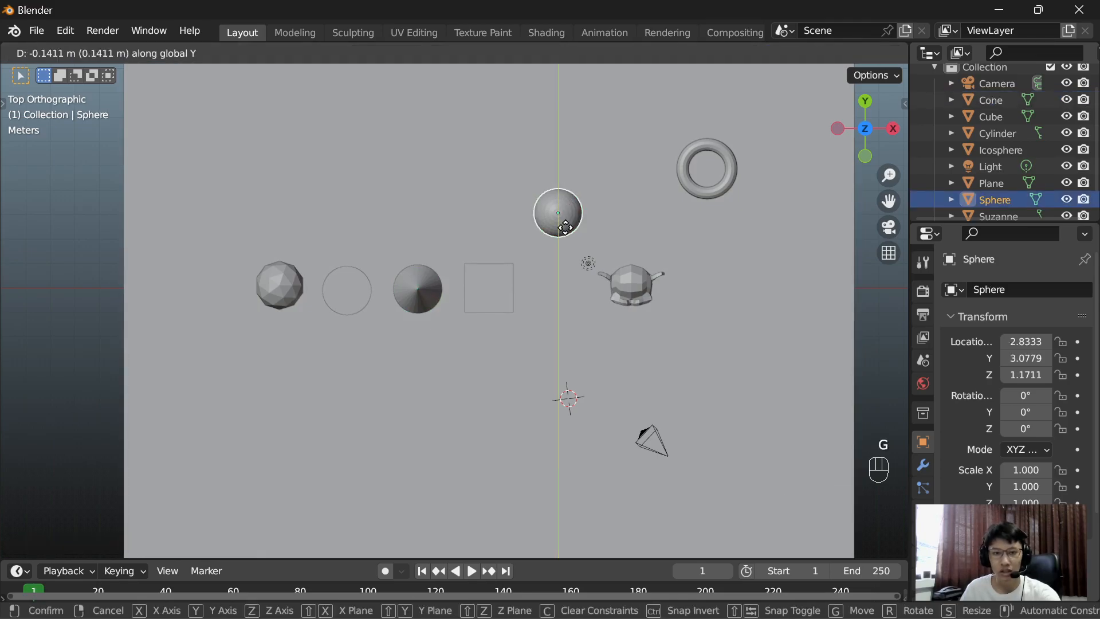
click(566, 293)
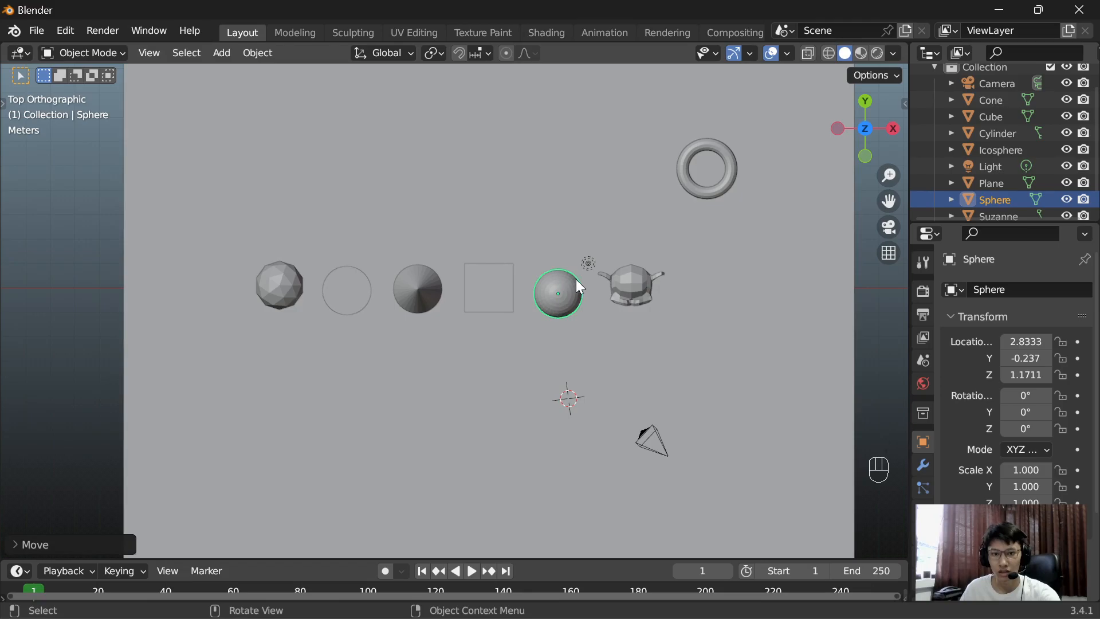
key(g)
key(y)
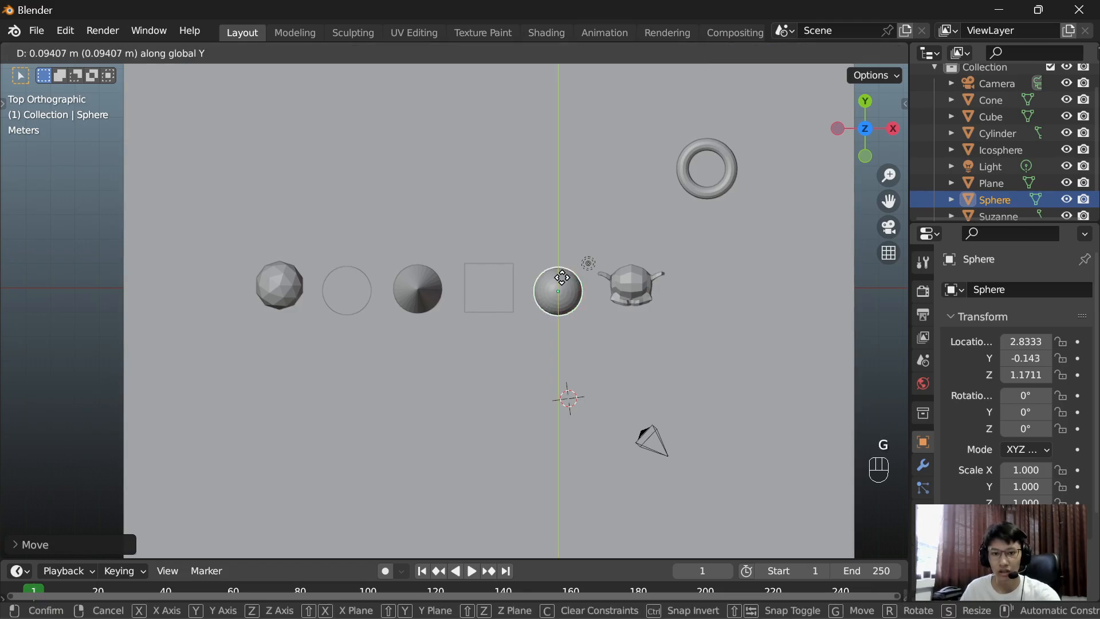
click(560, 269)
Step: Move the torus along the Y axis to about Y 0.25 m, in line with the monkey head, and deselect it
click(683, 185)
key(g)
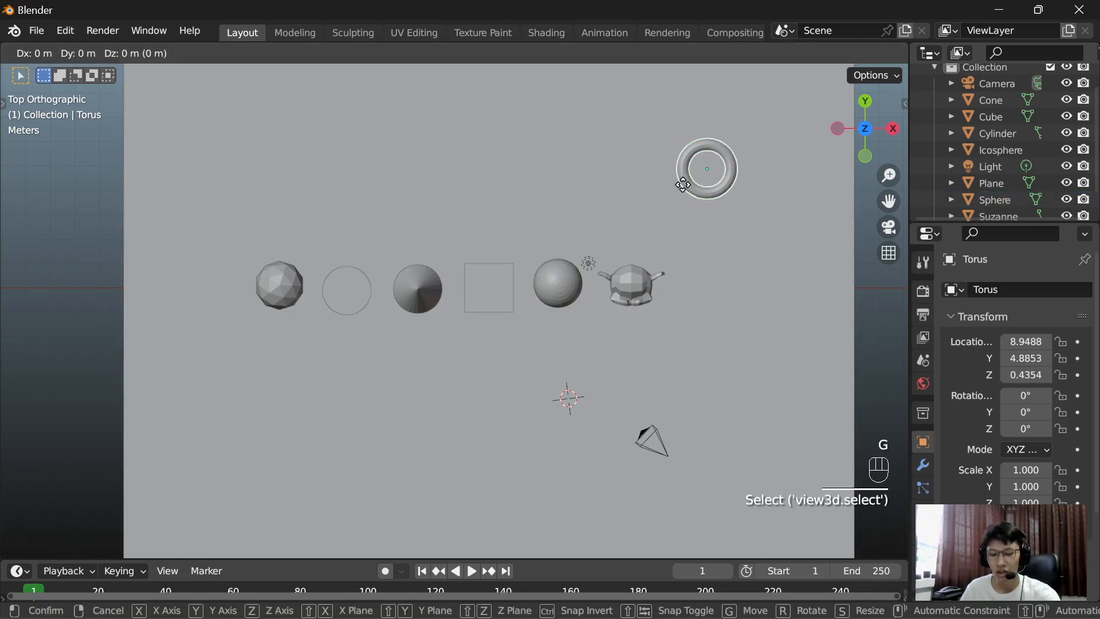
key(y)
click(681, 304)
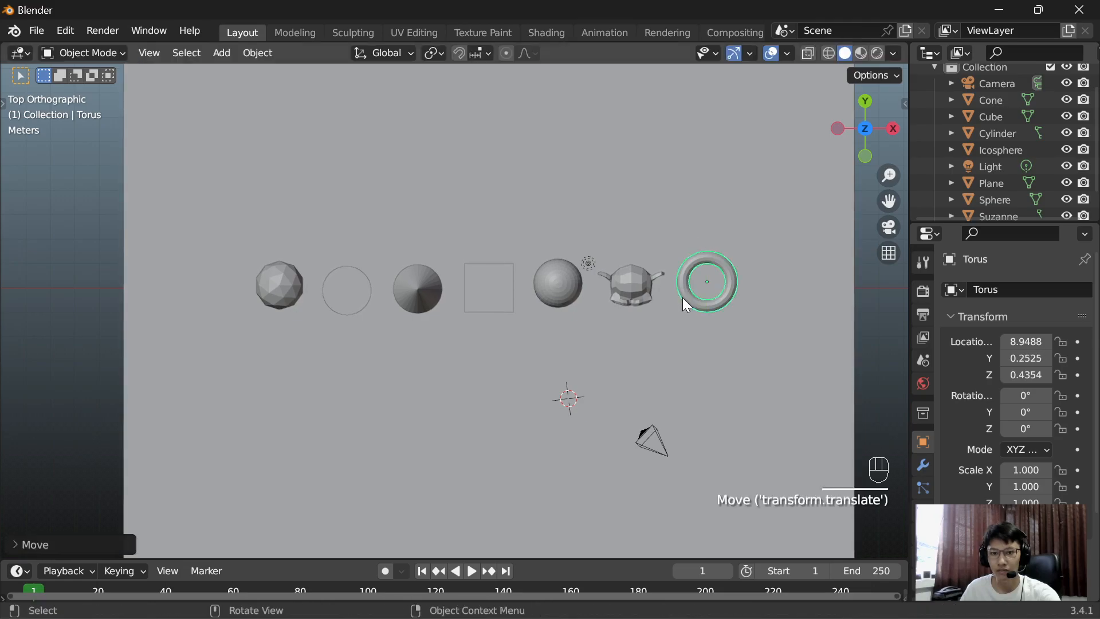
click(877, 314)
Step: In front view, lower the sphere along the Z axis to about Z 1.0 m and deselect it
middle_drag(877, 314, 710, 110)
key(KP_1)
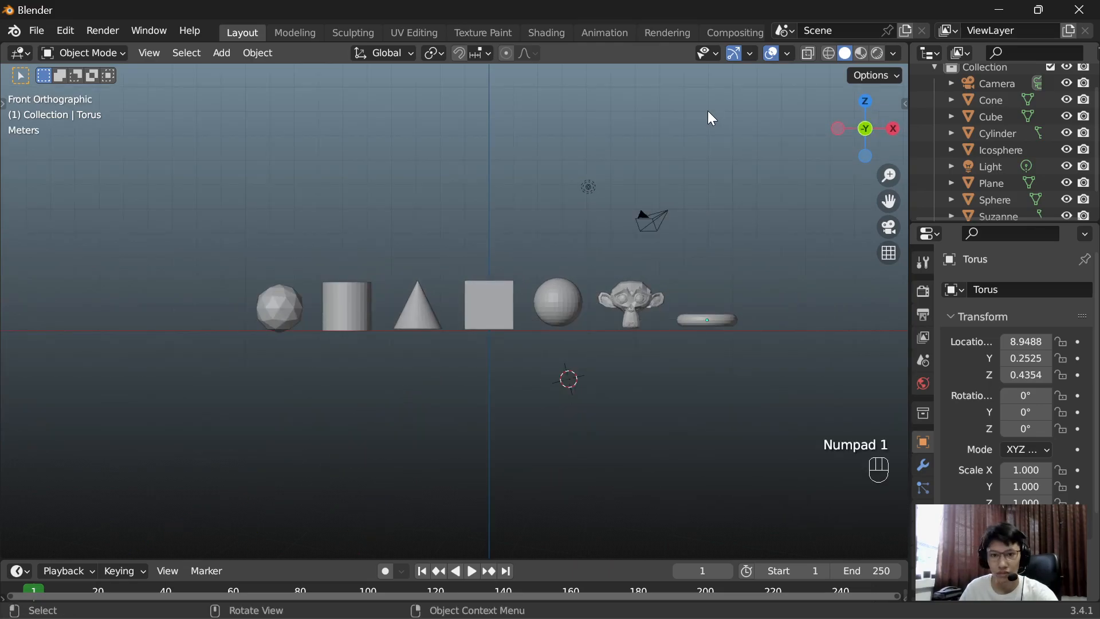
scroll(613, 305, up, 4)
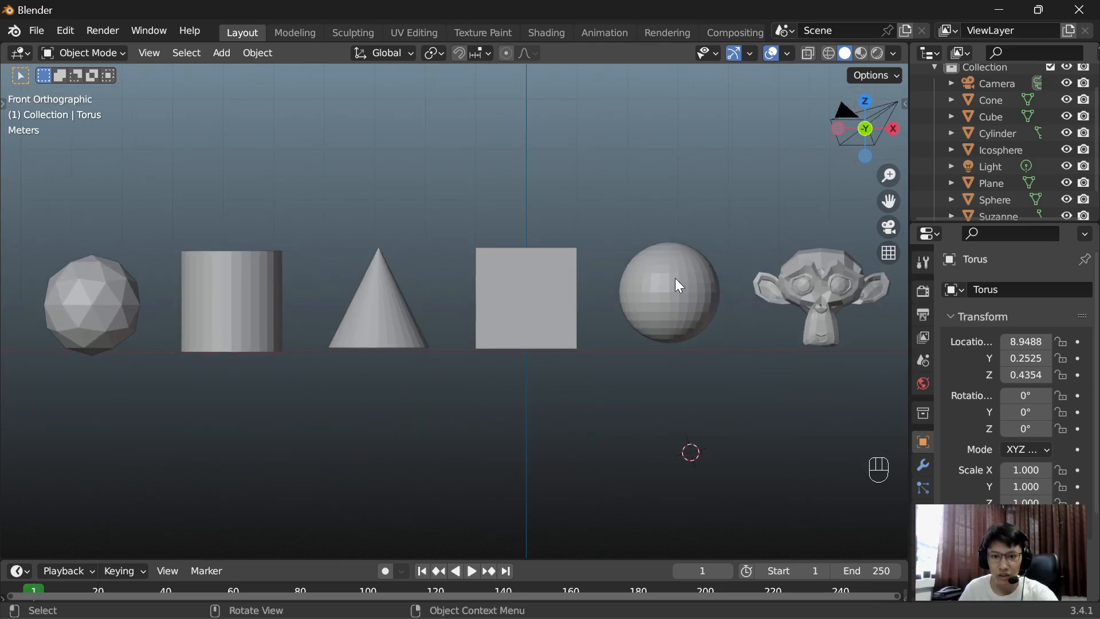
click(676, 280)
key(g)
key(z)
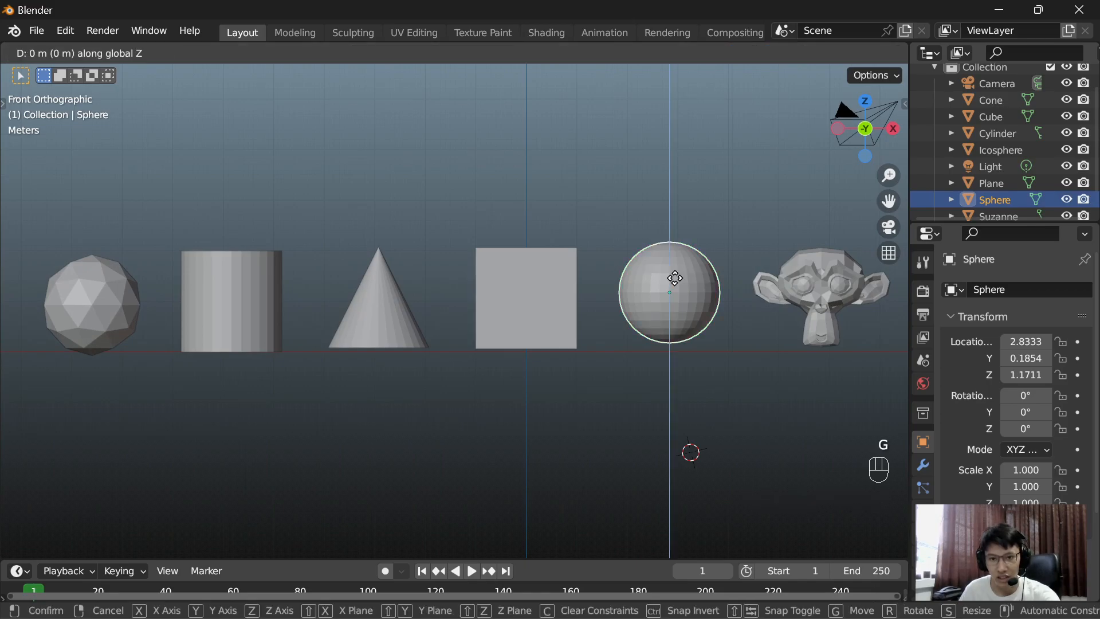
click(675, 287)
click(620, 227)
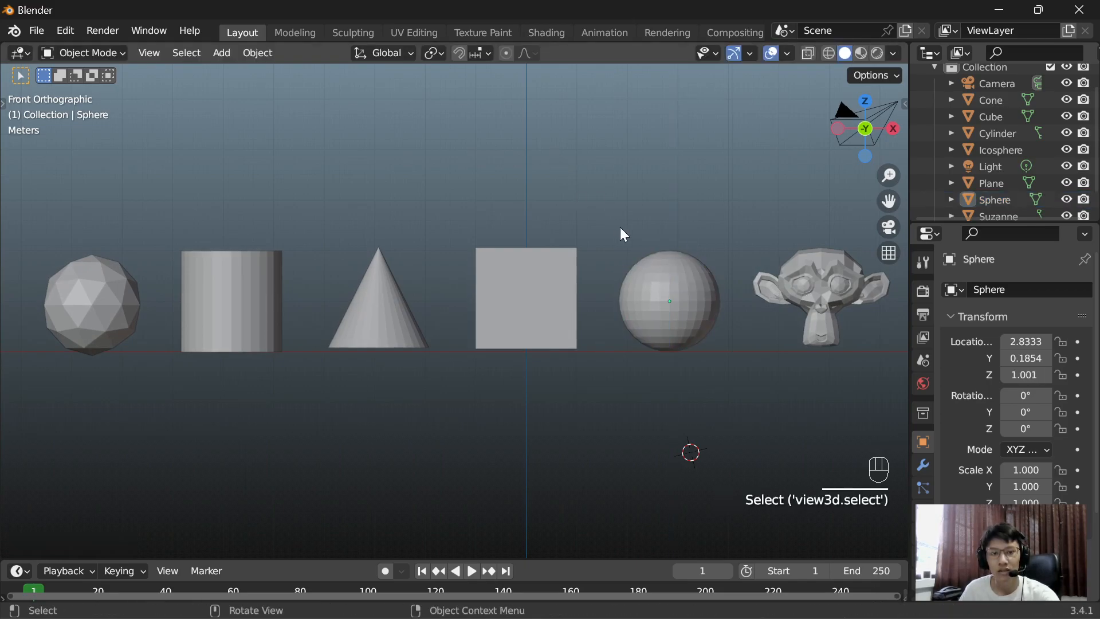
Step: Rotate the torus 90° about the X axis so that it stands upright
scroll(620, 227, down, 2)
middle_drag(742, 237, 655, 269)
scroll(667, 274, down, 1)
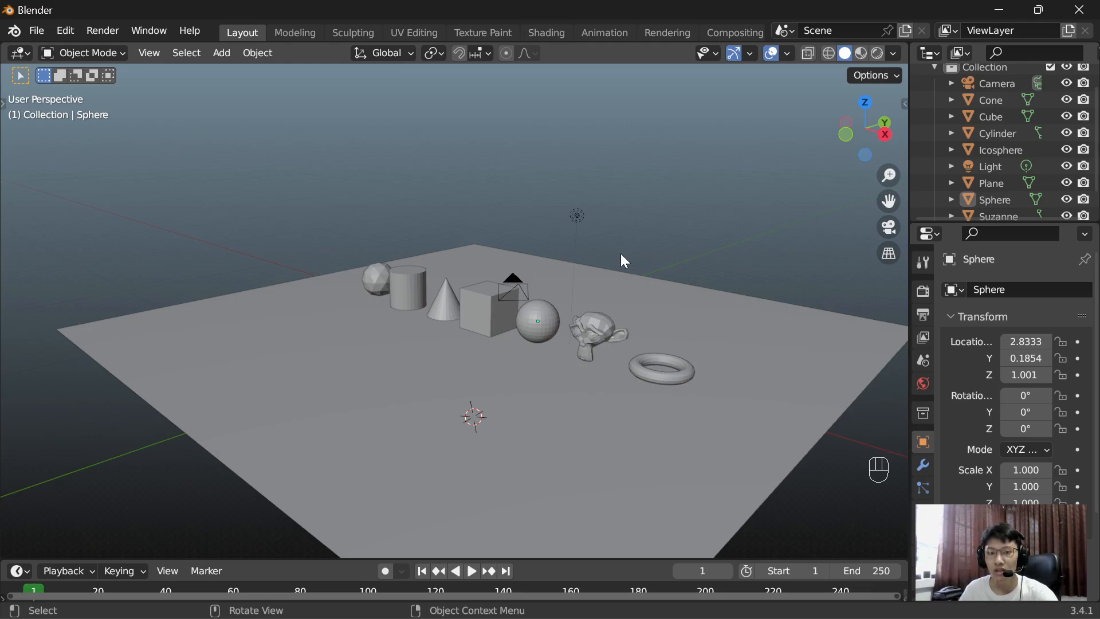
click(595, 330)
click(639, 367)
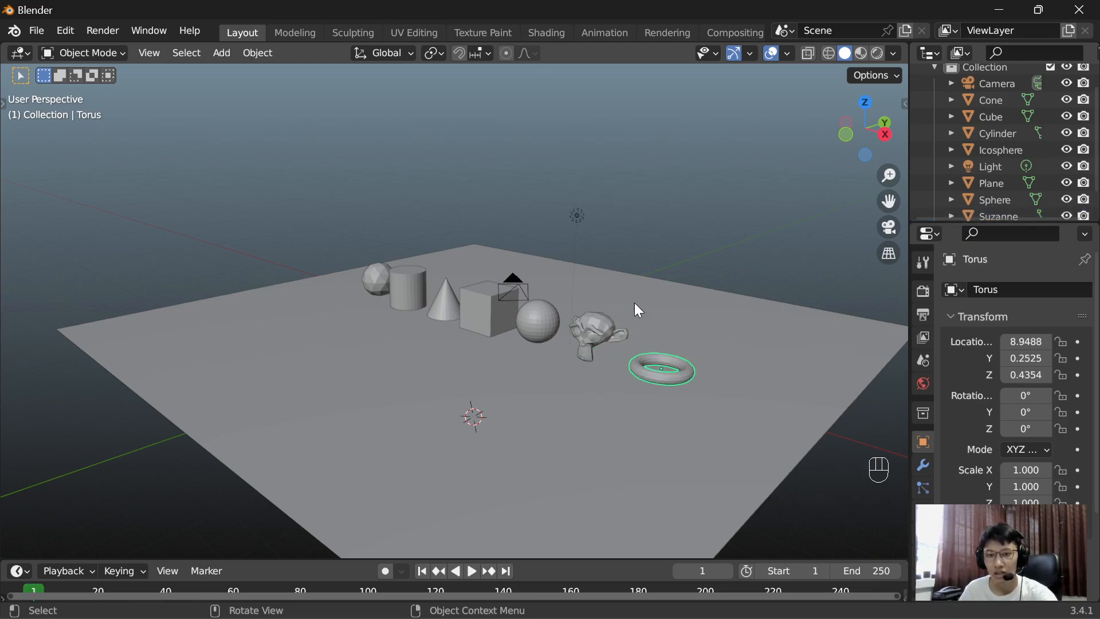
scroll(634, 302, up, 2)
shift+middle_drag(619, 331, 527, 269)
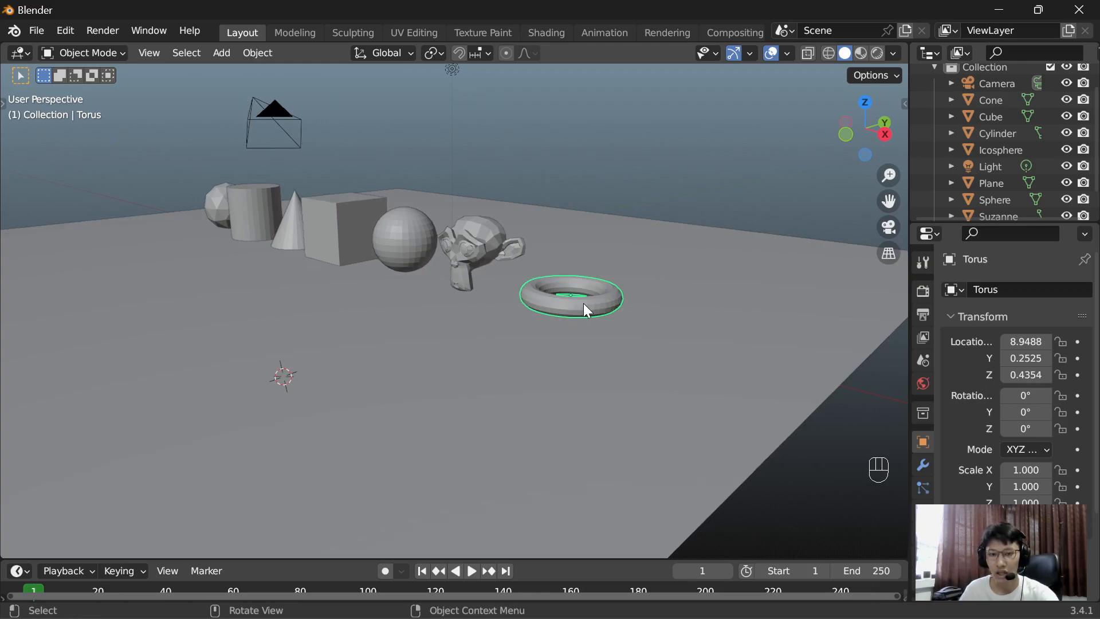
key(r)
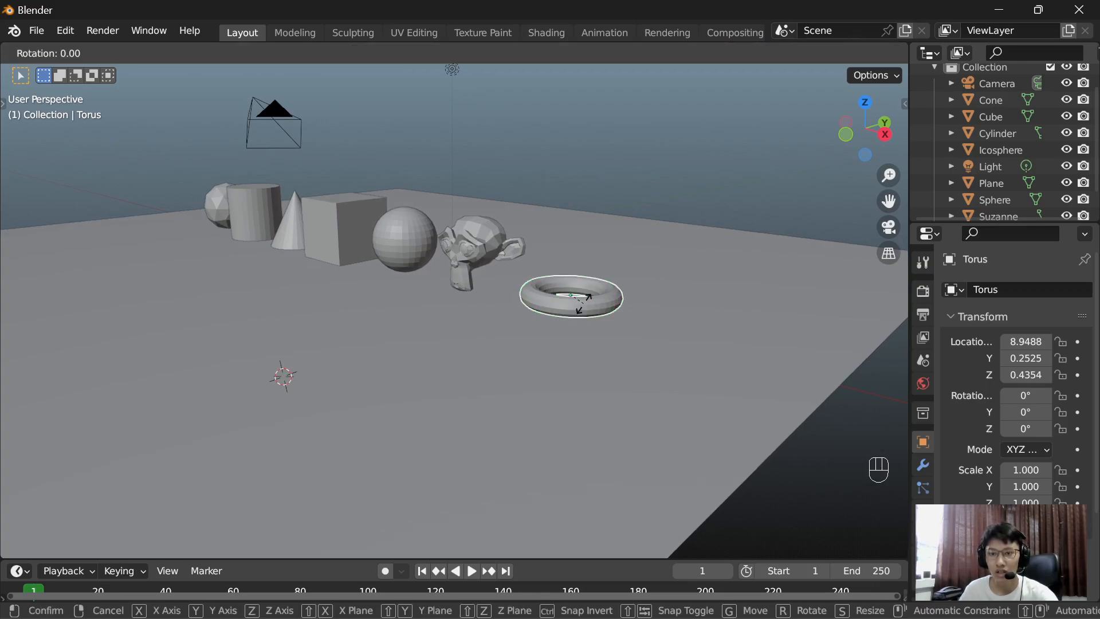
key(x)
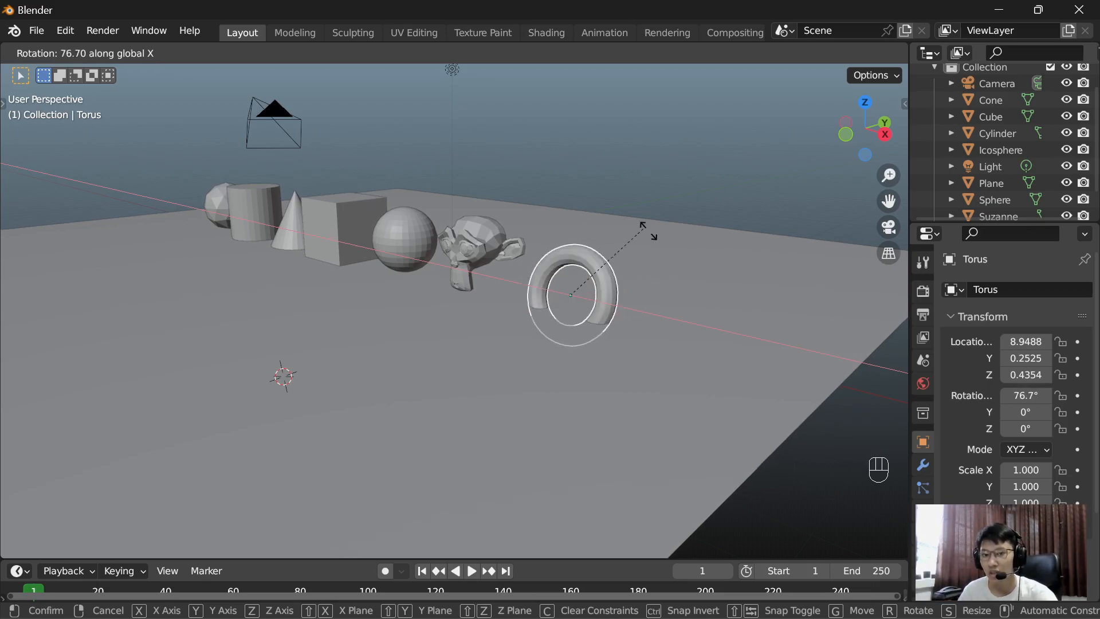
text(90)
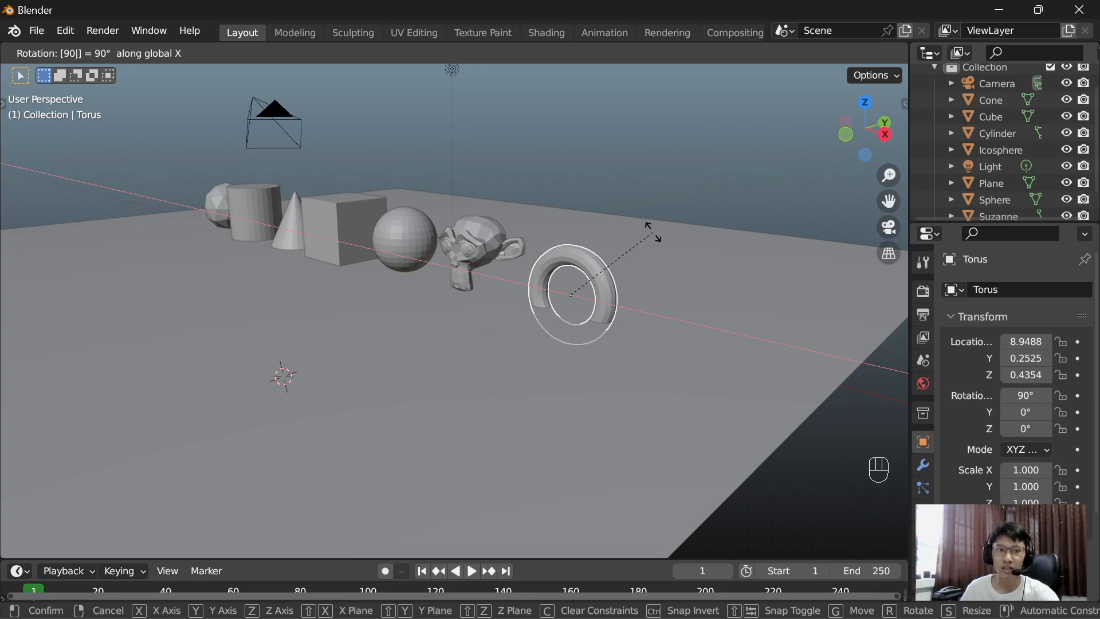
click(653, 232)
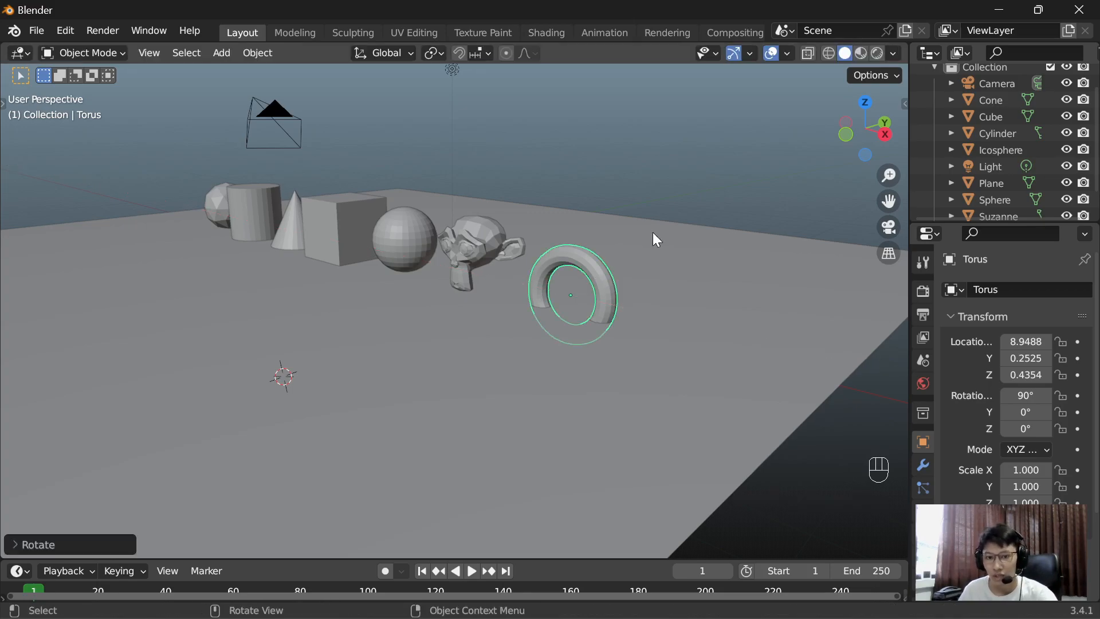
Step: In front view, raise the torus along the Z axis to about Z 1.24 m and deselect it
key(KP_1)
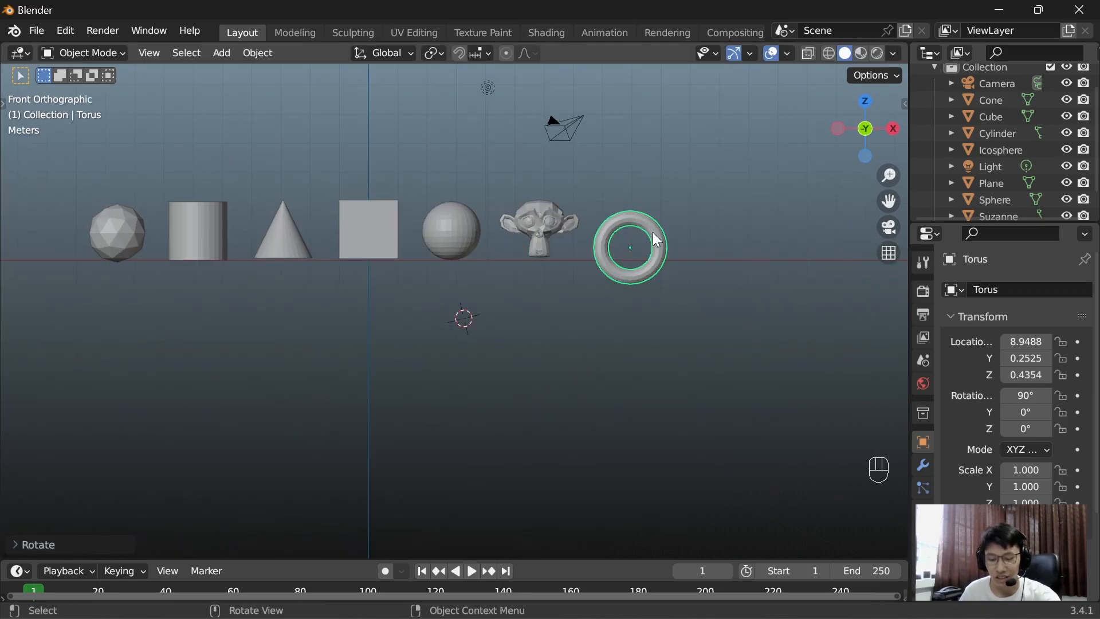
key(g)
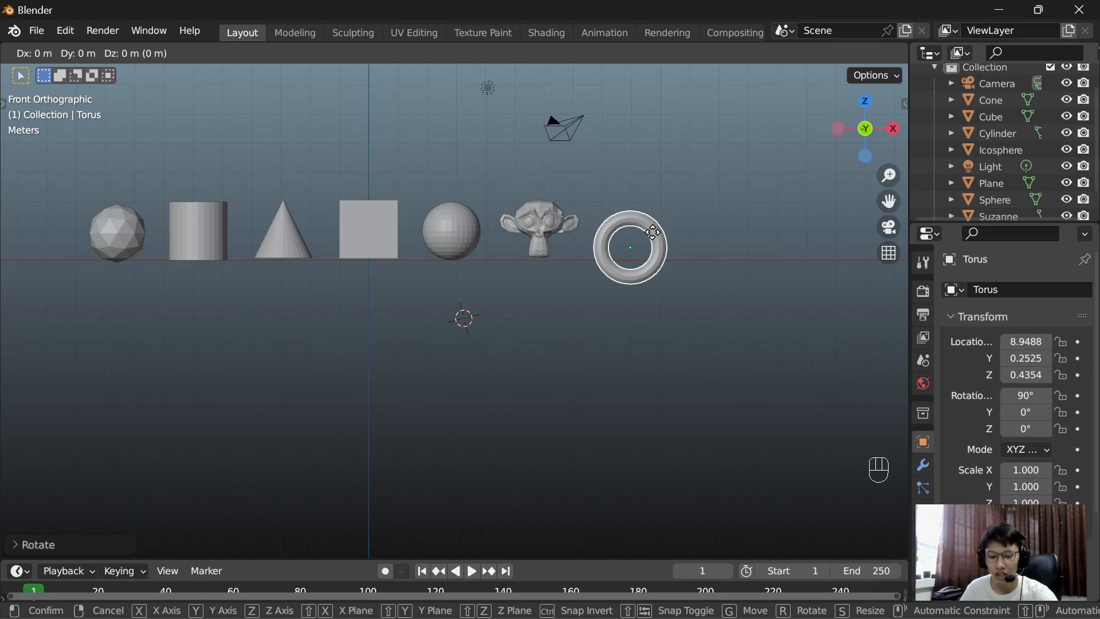
key(z)
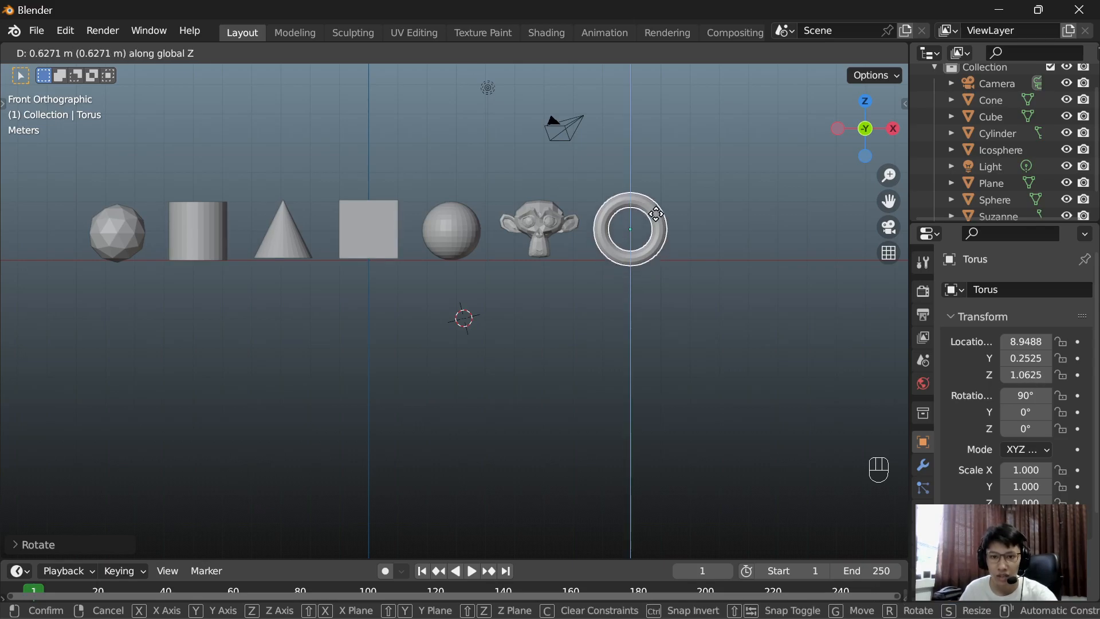
click(652, 208)
click(756, 280)
Step: Tilt the monkey head by about -34.5° around the X axis
middle_drag(755, 274, 574, 283)
scroll(662, 309, up, 3)
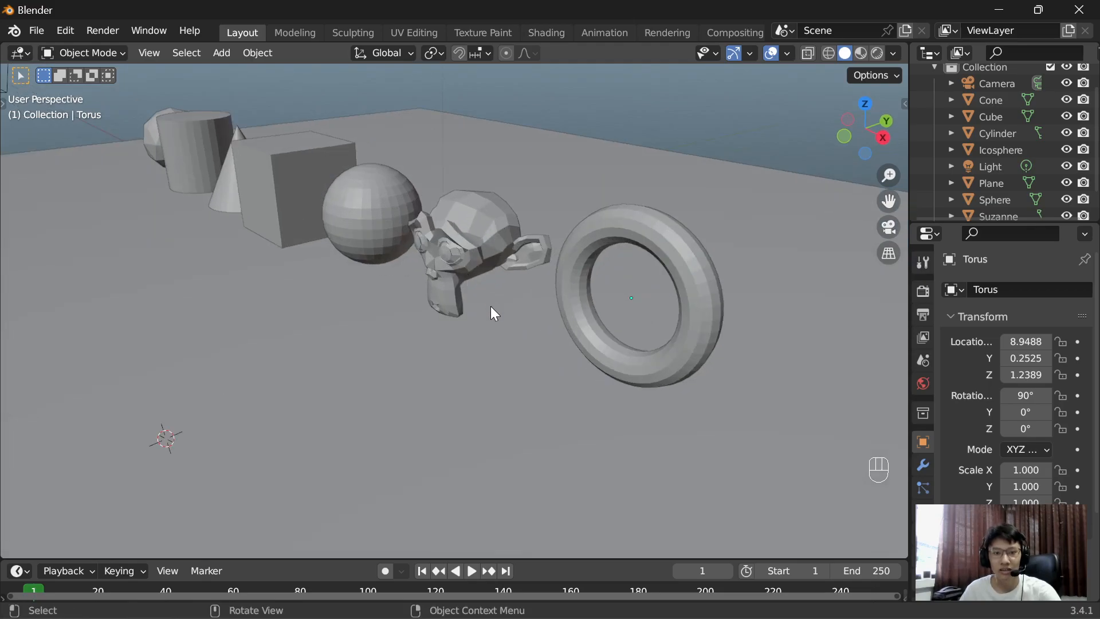
middle_drag(495, 313, 481, 296)
click(446, 198)
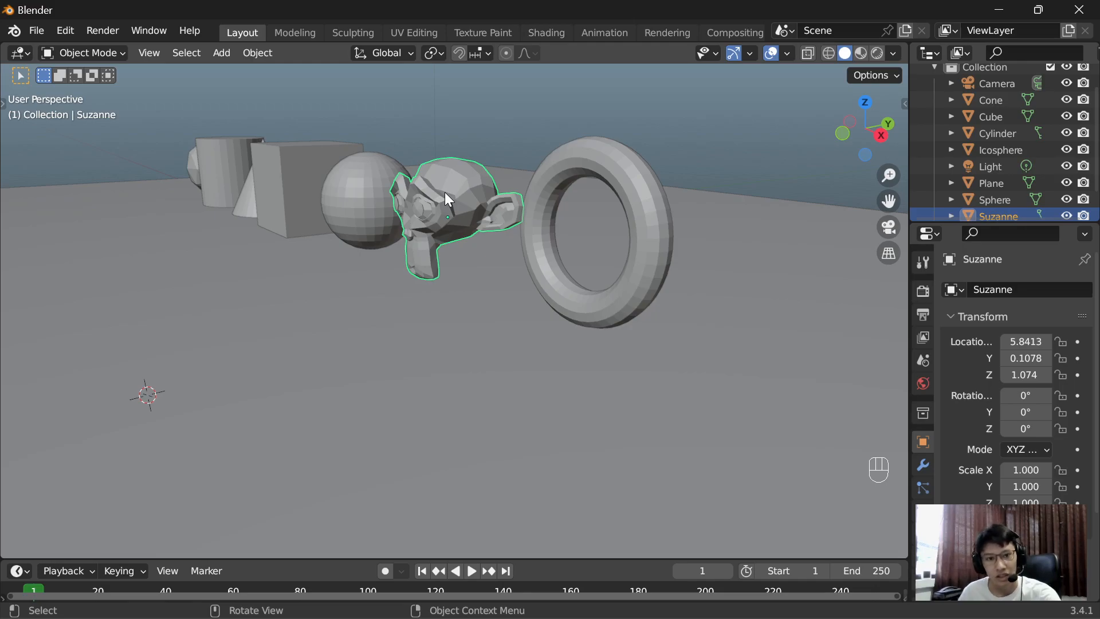
key(r)
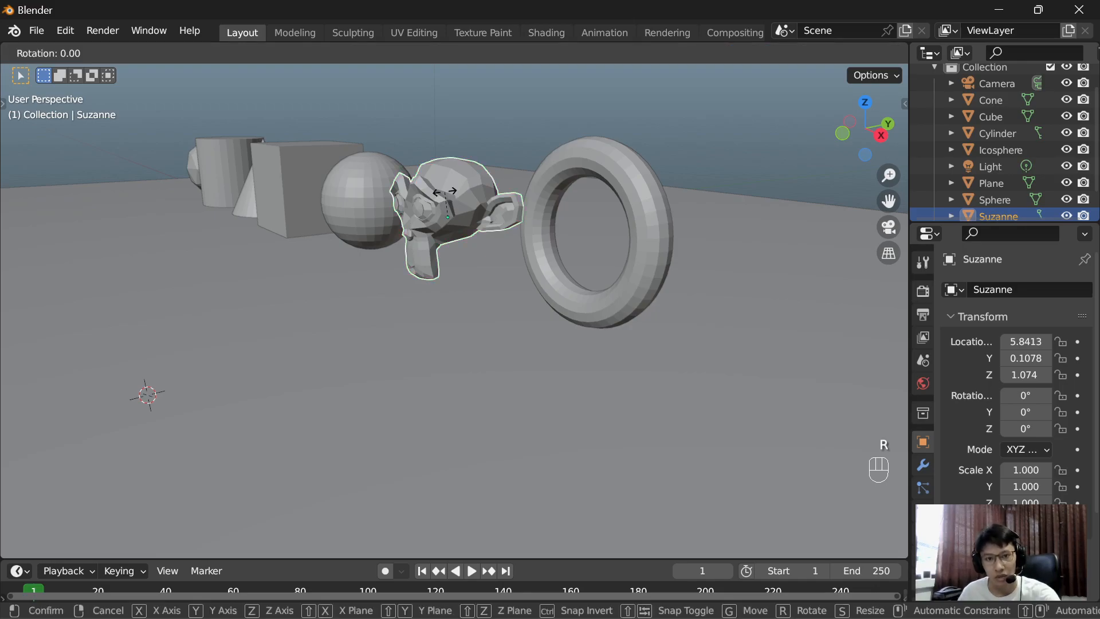
key(x)
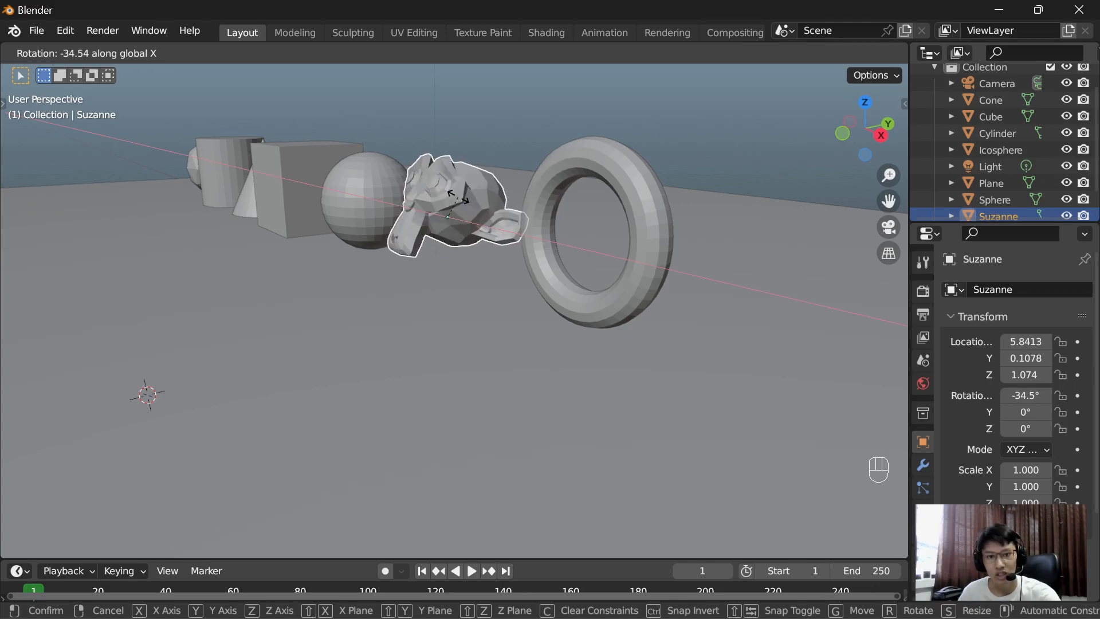
click(459, 197)
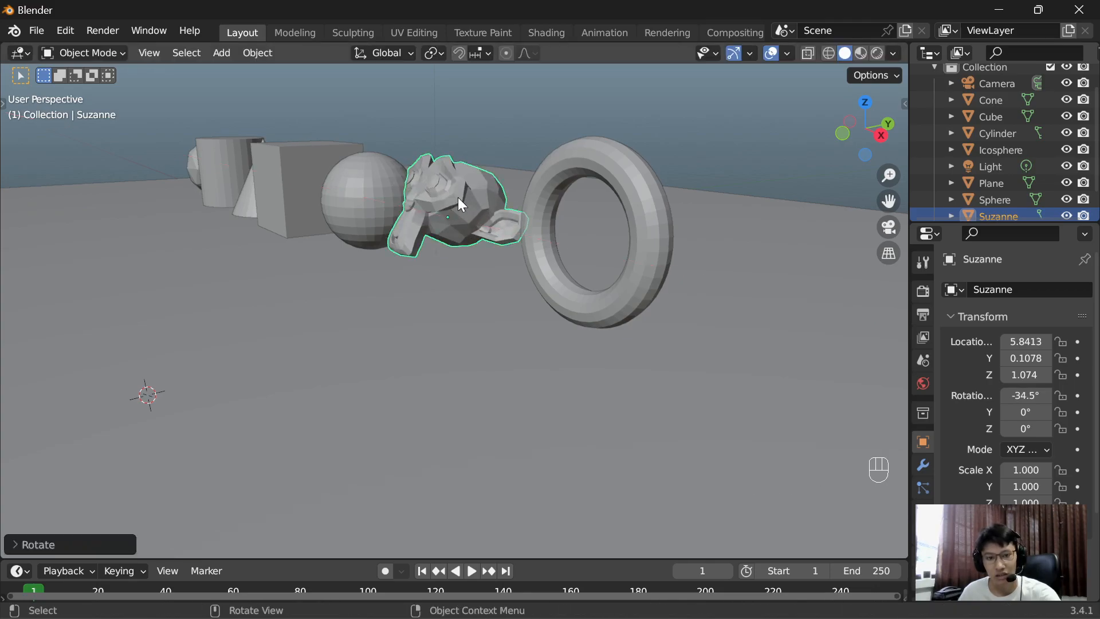
Step: In front view, lower the monkey head along the Z axis to about Z 0.57 m and deselect it
key(KP_1)
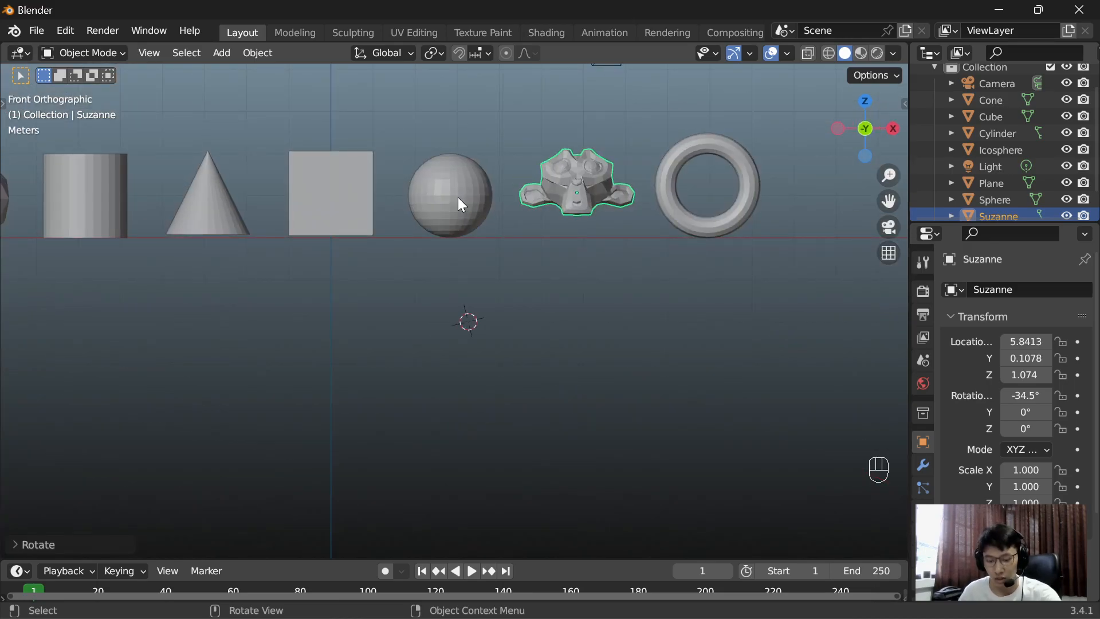
key(g)
key(z)
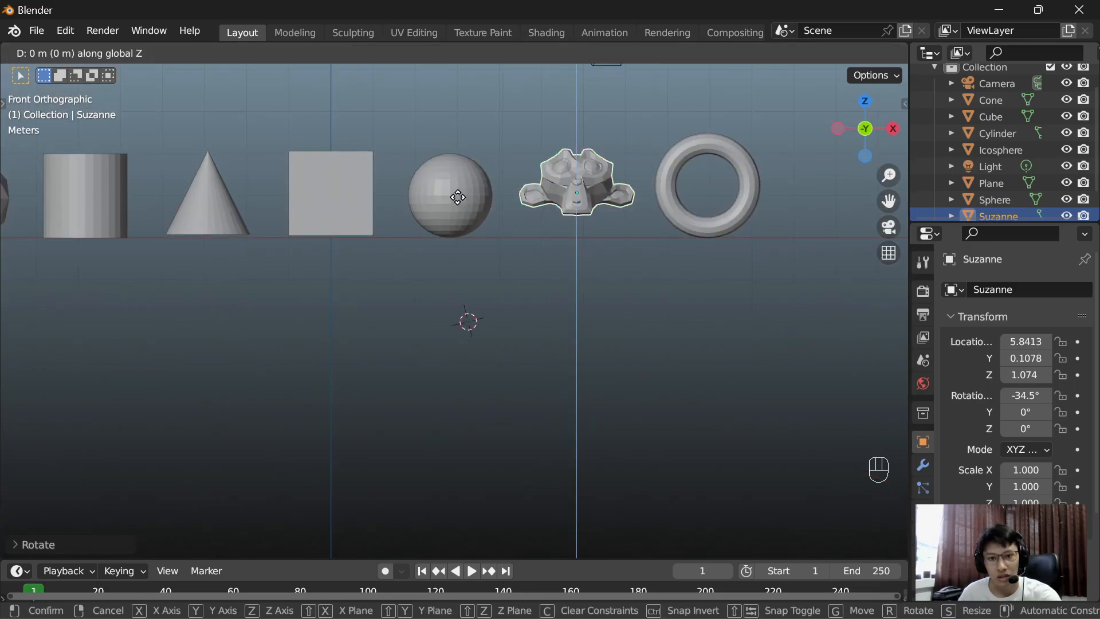
click(467, 219)
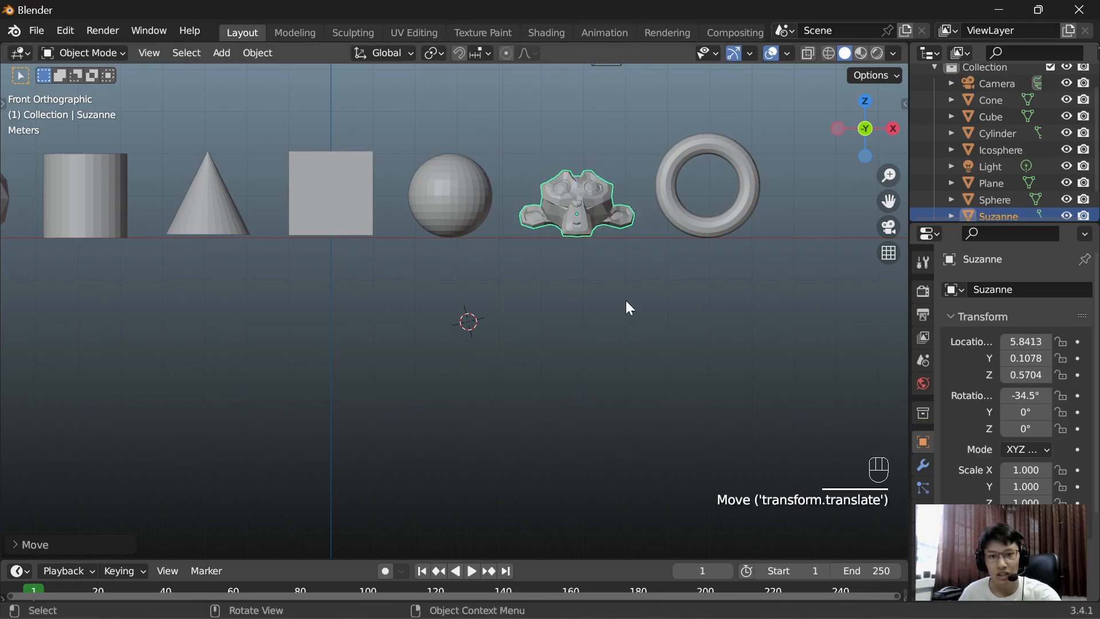
click(636, 303)
scroll(637, 304, down, 4)
middle_drag(637, 304, 564, 289)
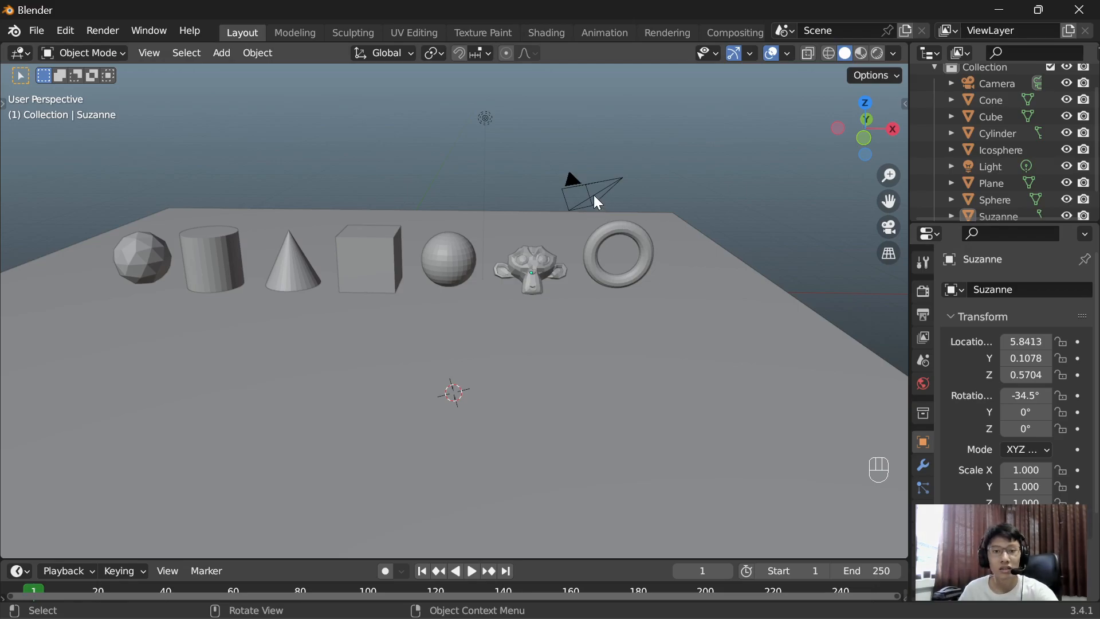
middle_drag(739, 183, 673, 187)
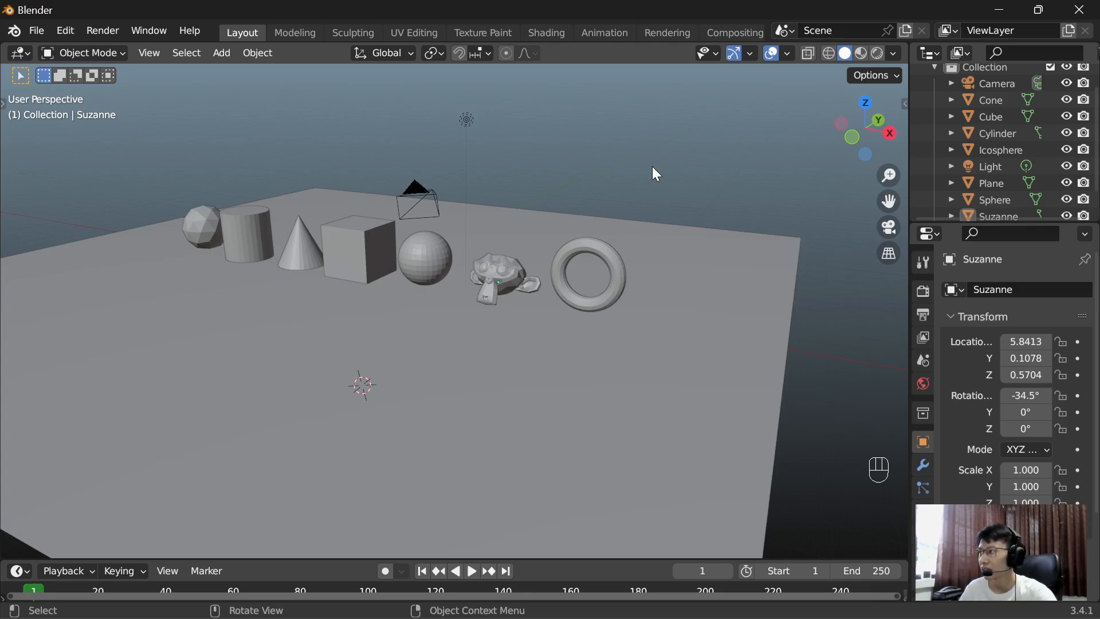
Step: Bring up the file save dialog twice, dismissing it each time without saving
key(ctrl)
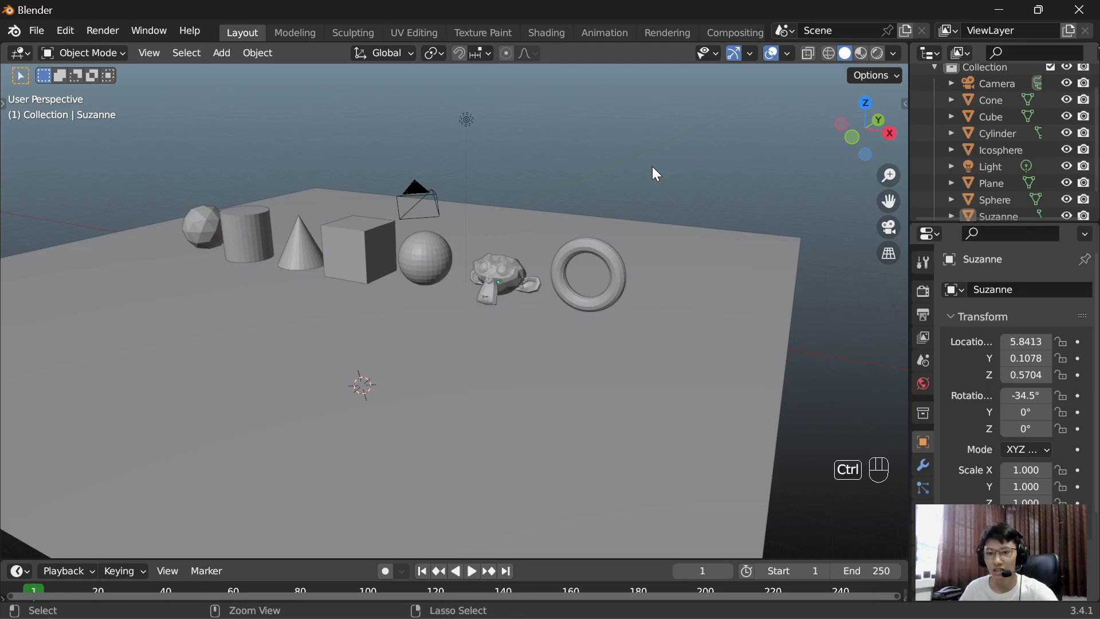
key(ctrl+s)
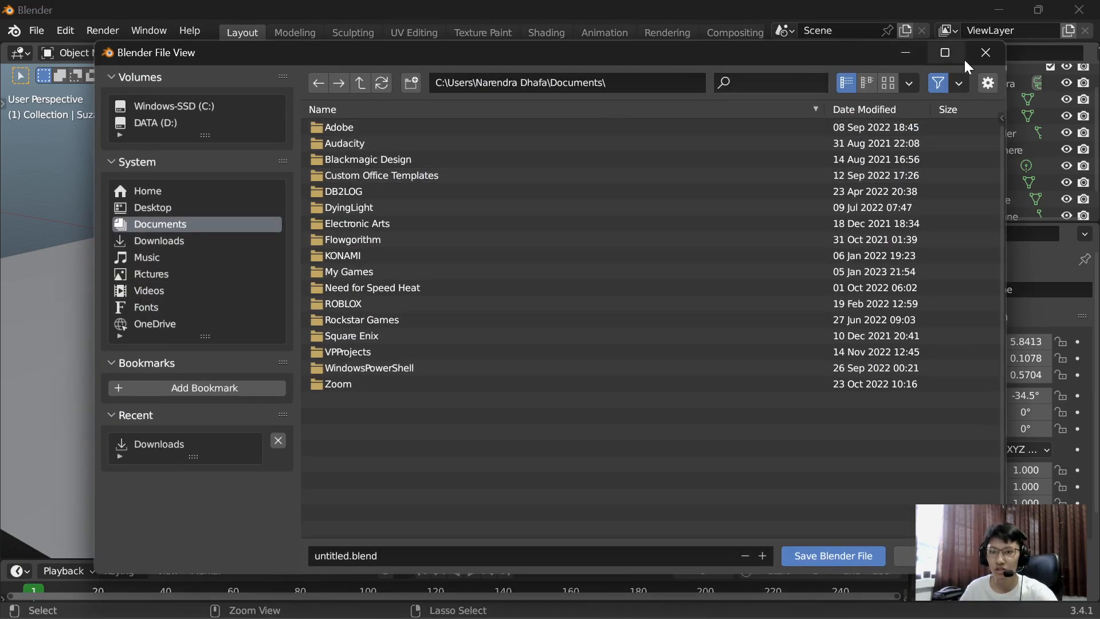
click(984, 53)
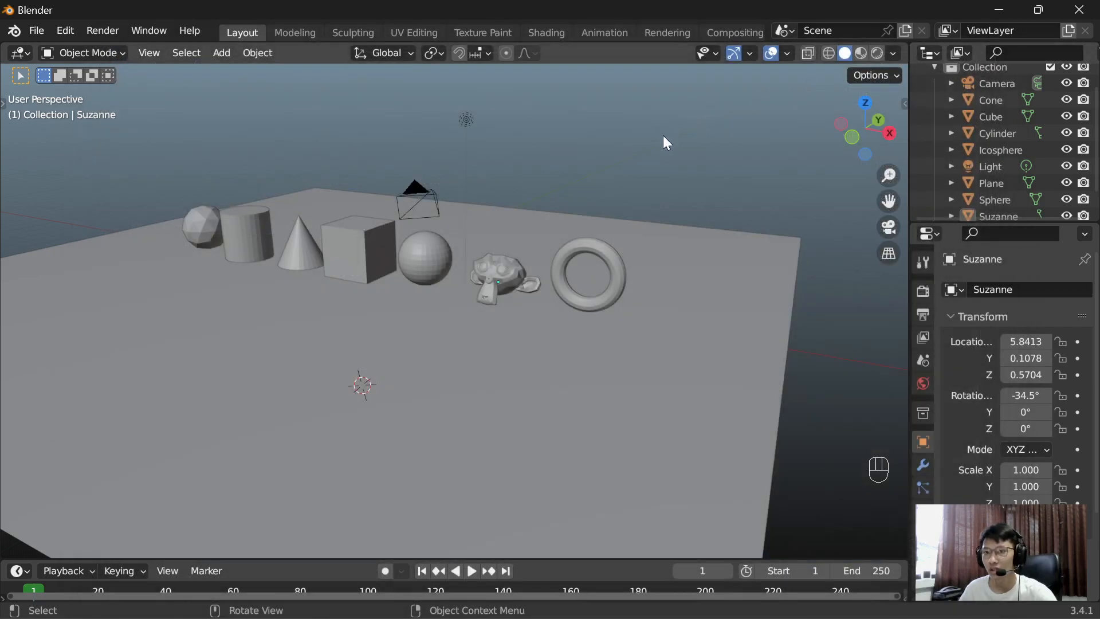
key(ctrl+s)
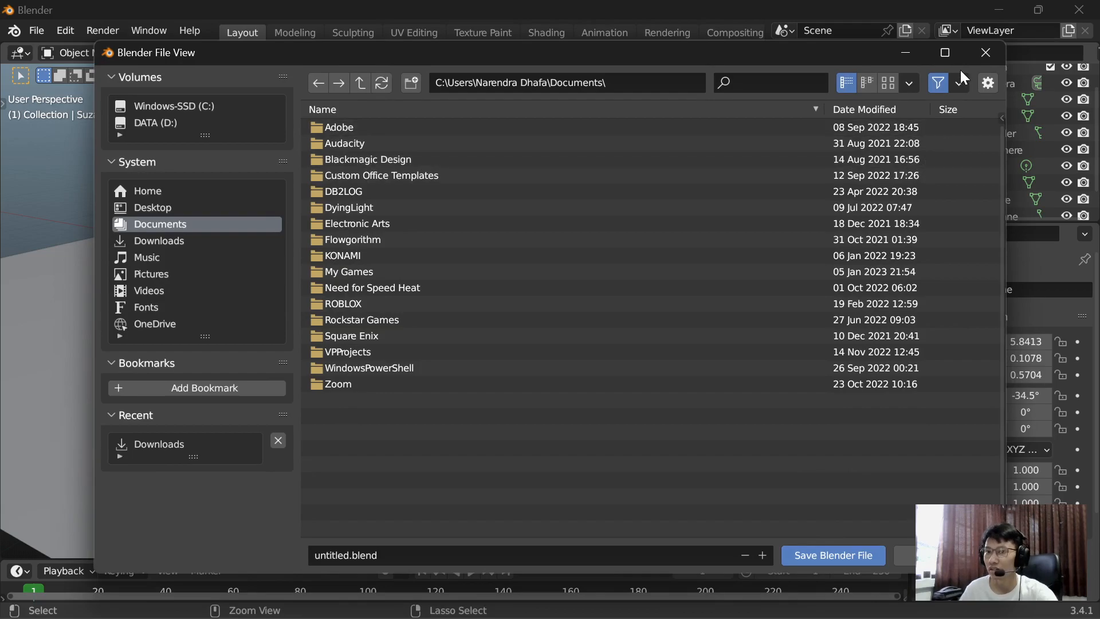
click(973, 57)
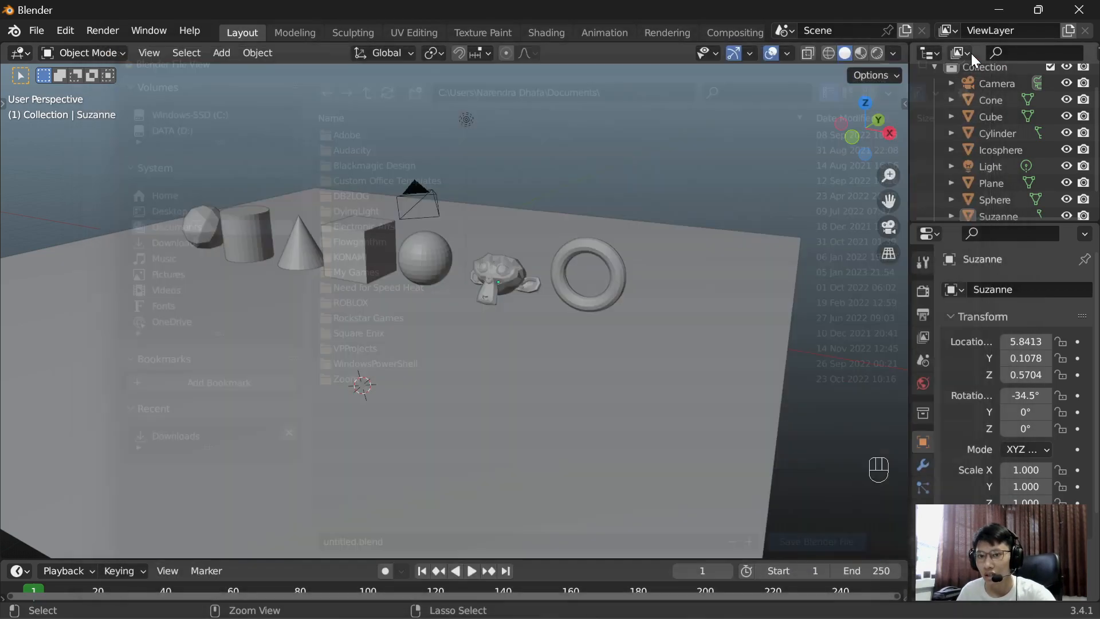